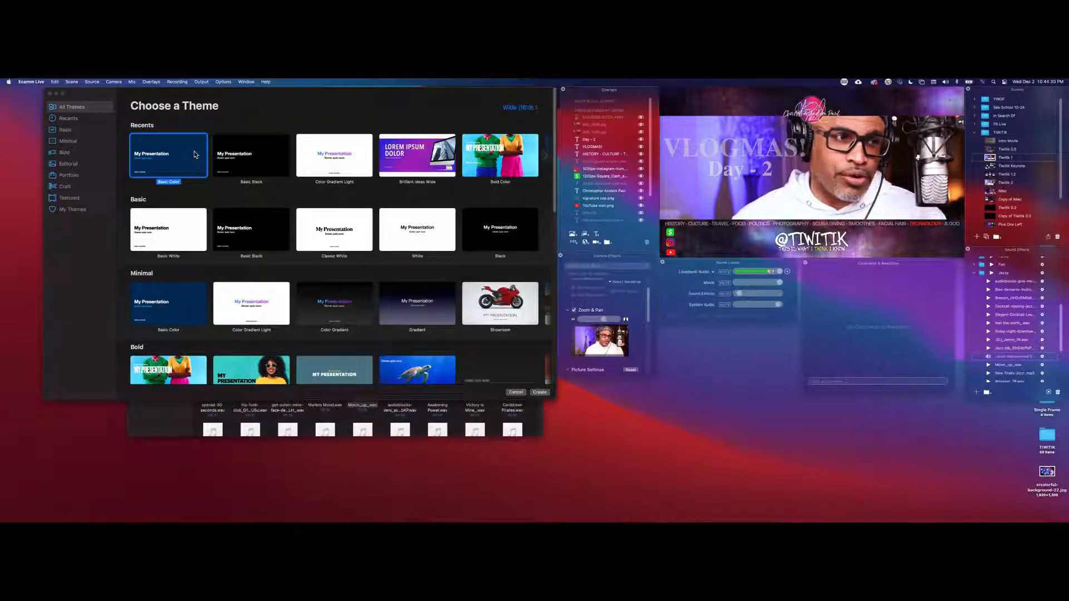
# Create a new presentation from the Basic Color theme and move its window clear of the streaming panels.
pyautogui.doubleClick(168, 156)
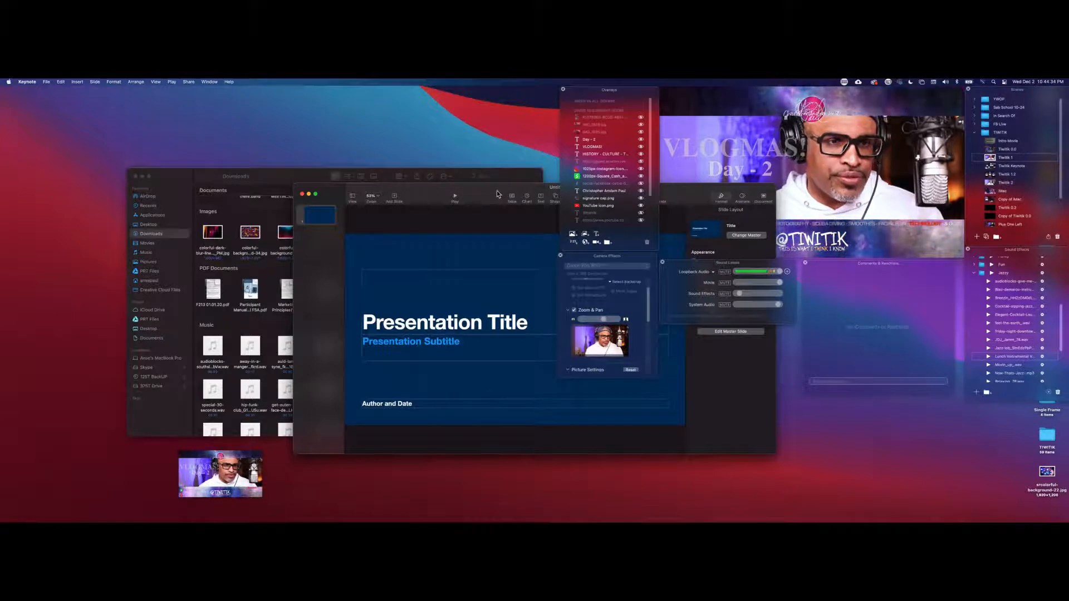
pyautogui.moveTo(497, 194); pyautogui.dragTo(279, 106)
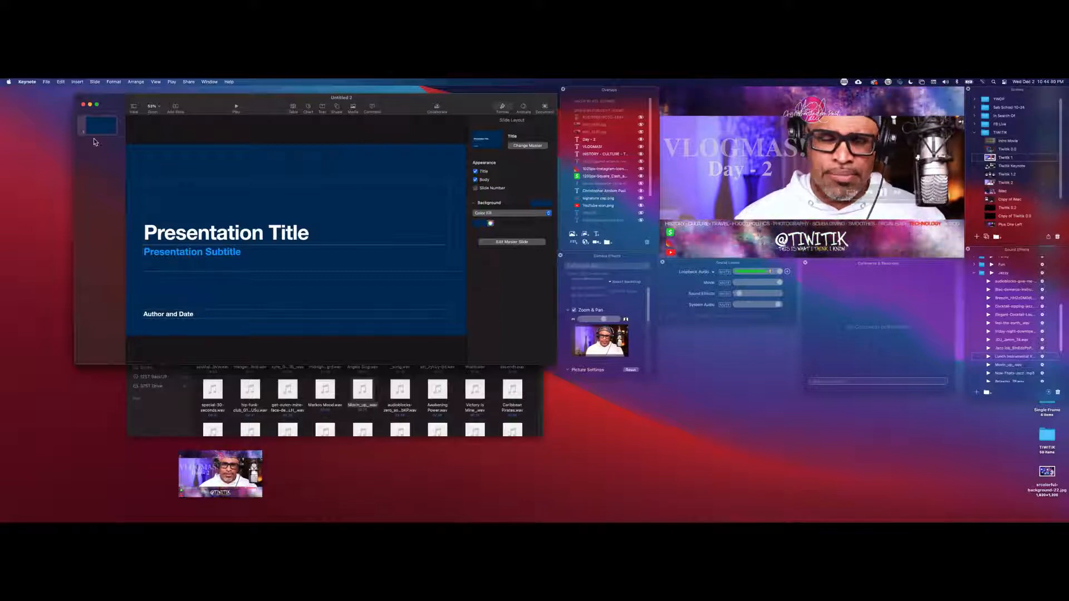
# Switch to Ecamm Live and turn off Live Demo Mode.
pyautogui.click(207, 82)
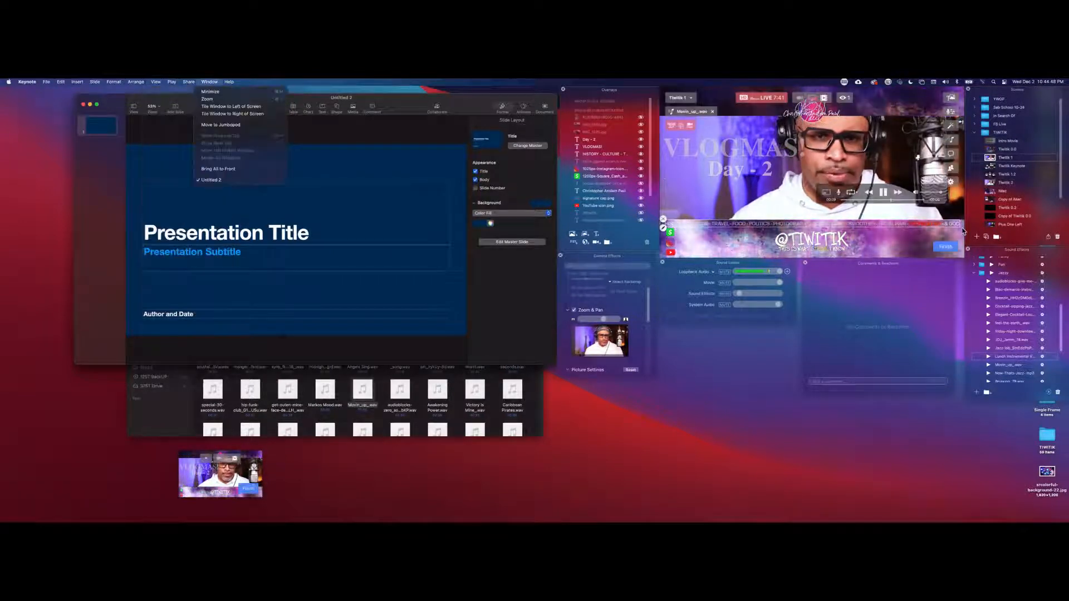
pyautogui.click(918, 184)
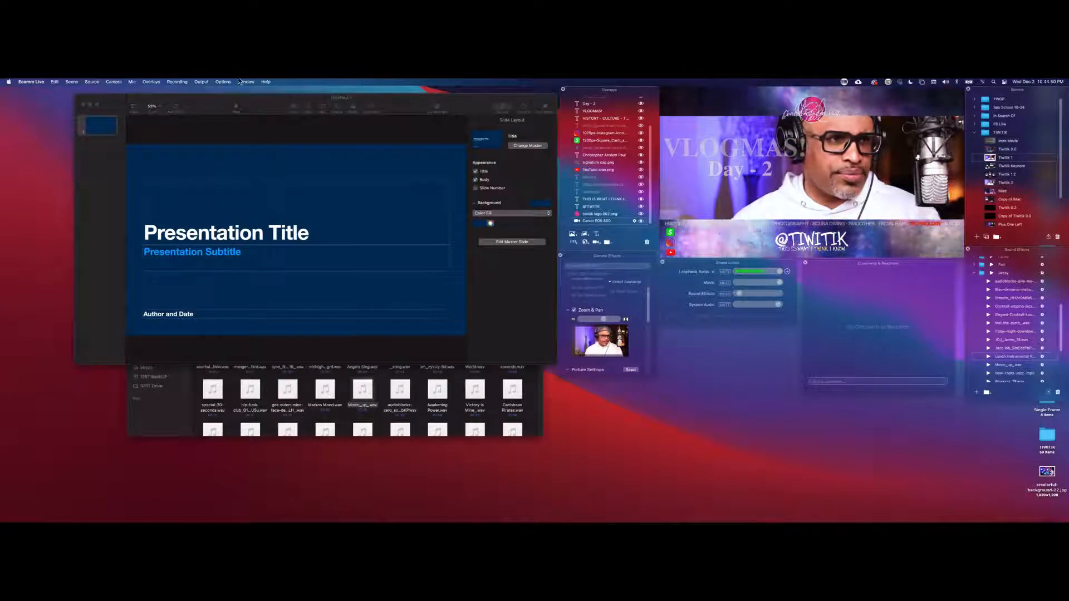
pyautogui.click(223, 82)
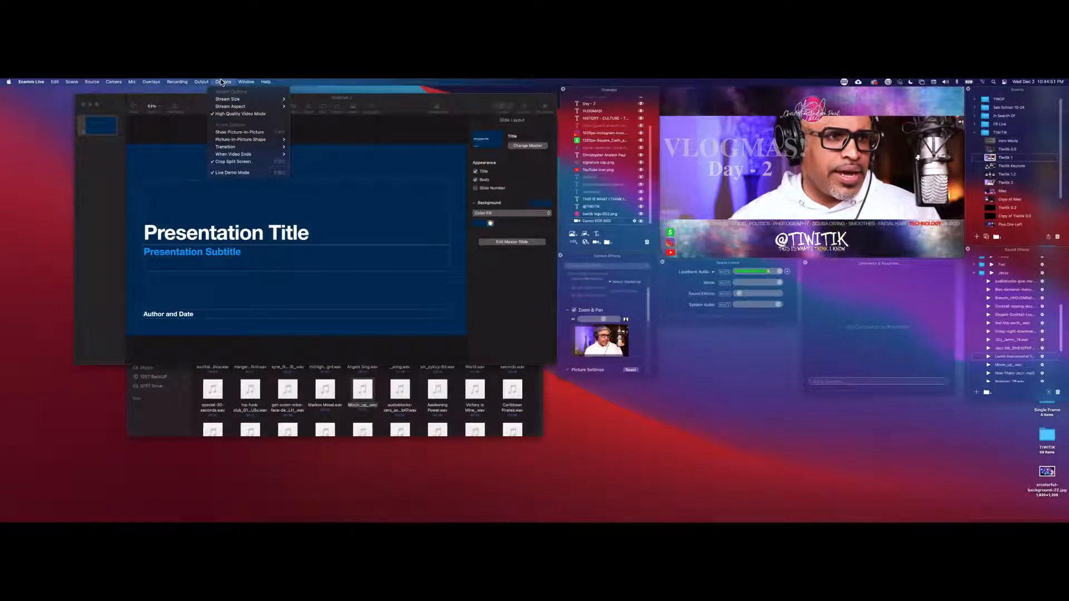
pyautogui.click(238, 173)
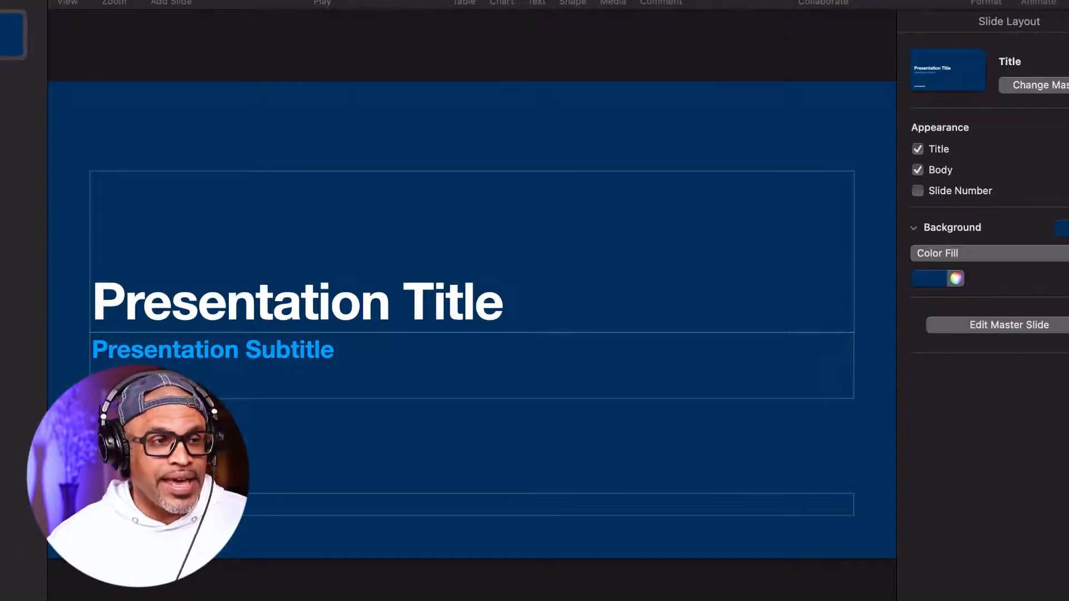
# Delete the title, subtitle and author/date placeholders so the slide is blank.
pyautogui.click(300, 292)
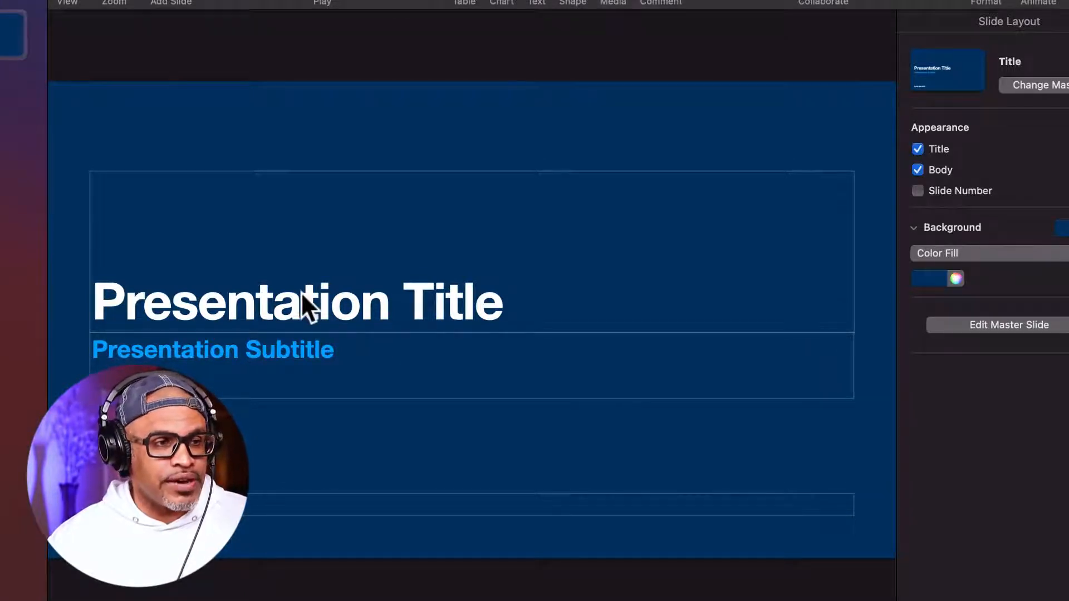
pyautogui.click(312, 312)
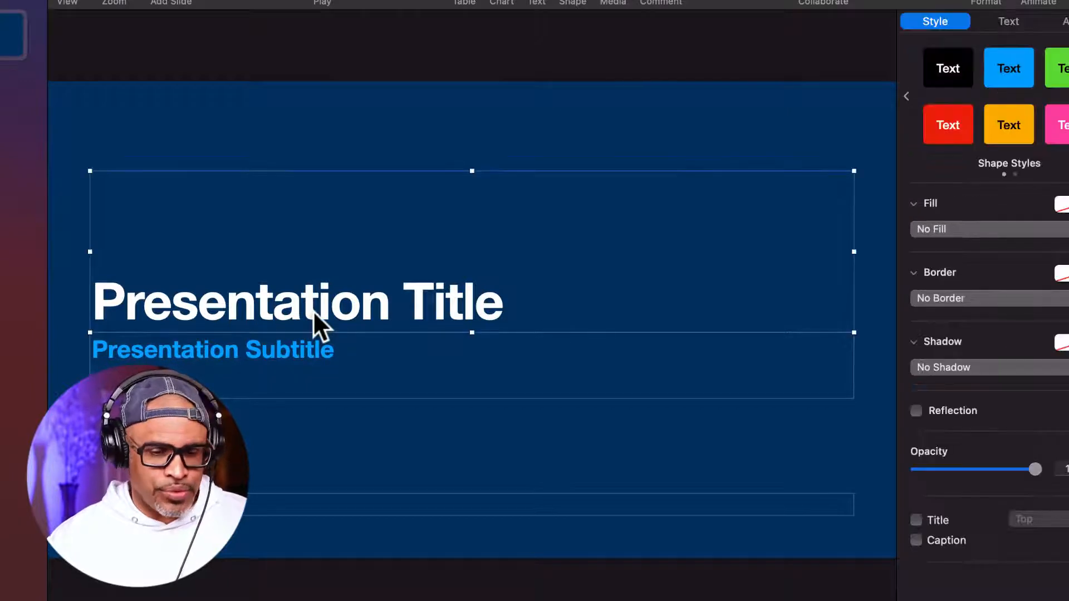
pyautogui.press('Delete')
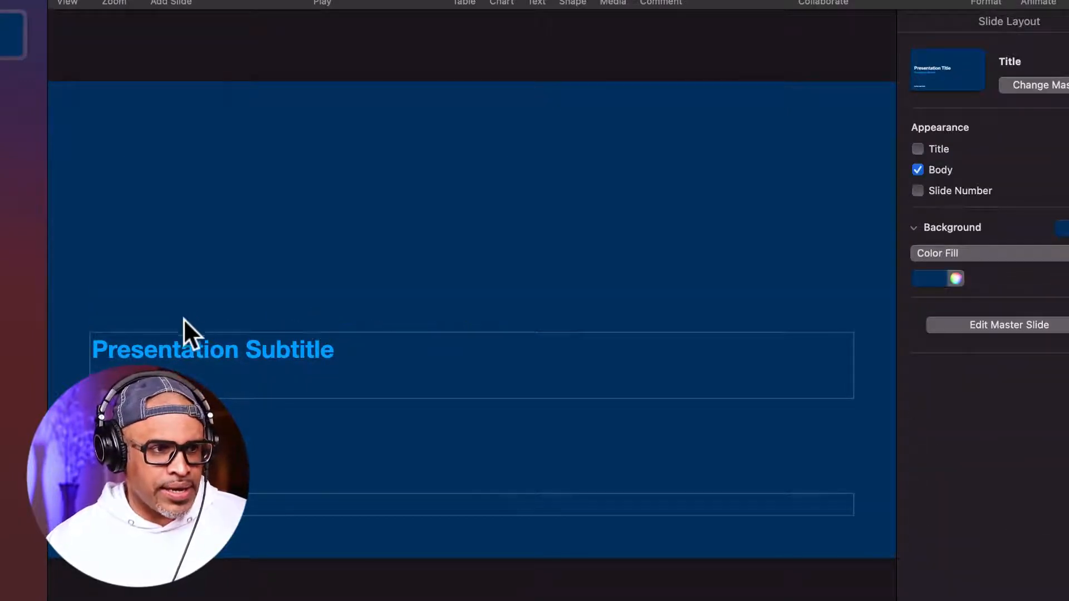
pyautogui.click(167, 353)
pyautogui.press('Delete')
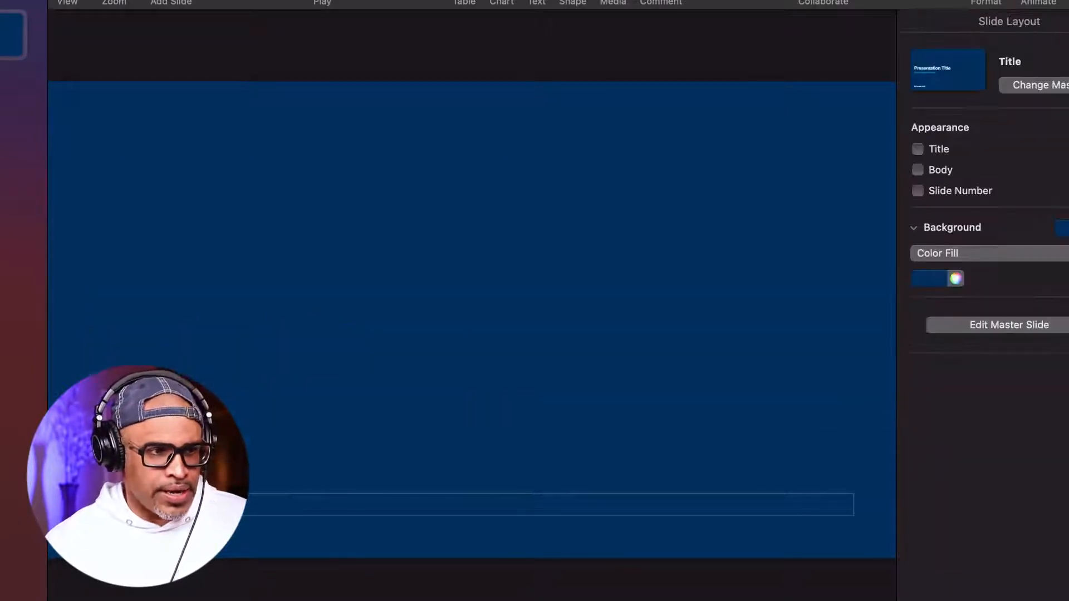
pyautogui.click(173, 504)
pyautogui.press('Delete')
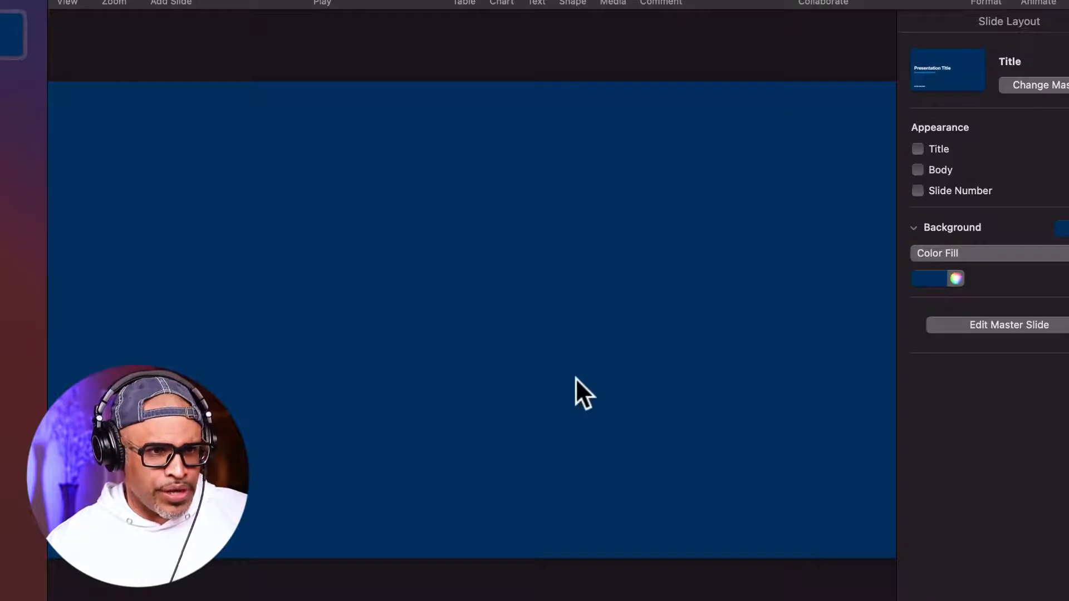
# Insert a basic circle shape and move it near the slide's upper edge, left of centre.
pyautogui.press('super+shift+comma')
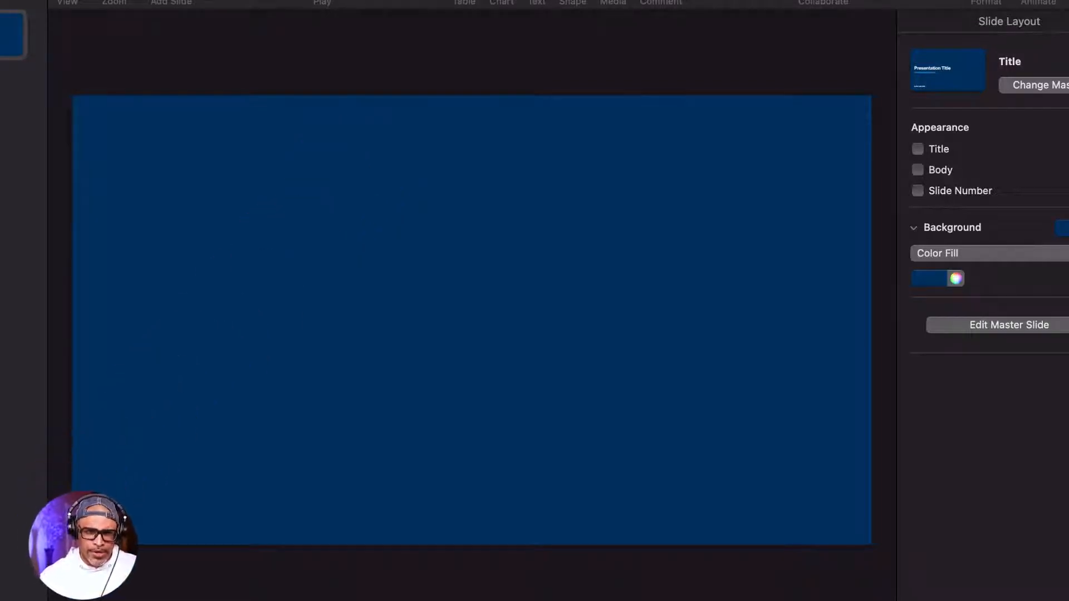
pyautogui.click(579, 6)
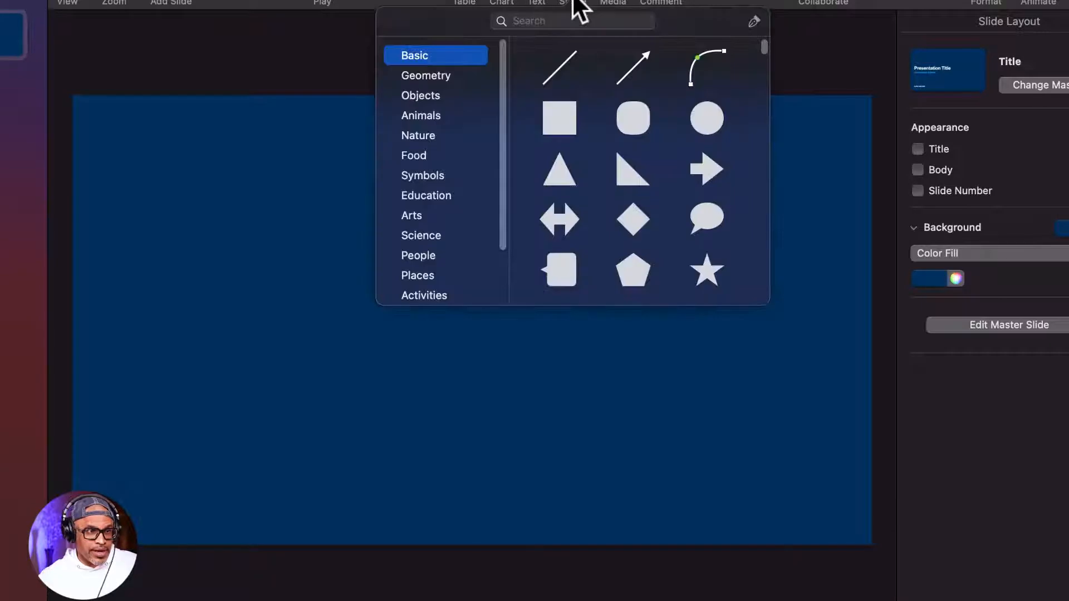
pyautogui.click(721, 6)
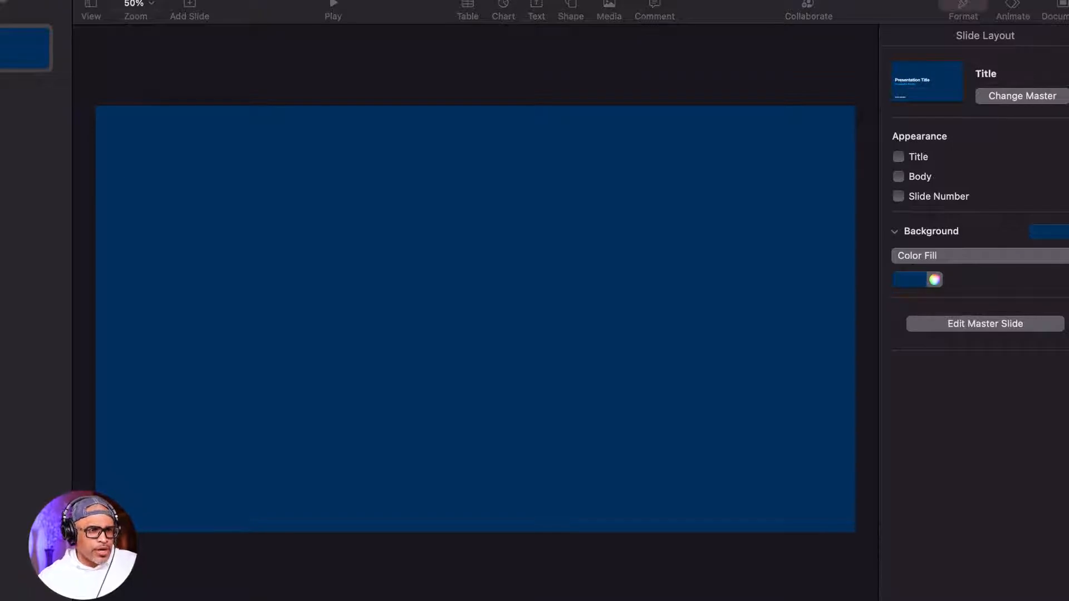
pyautogui.click(567, 49)
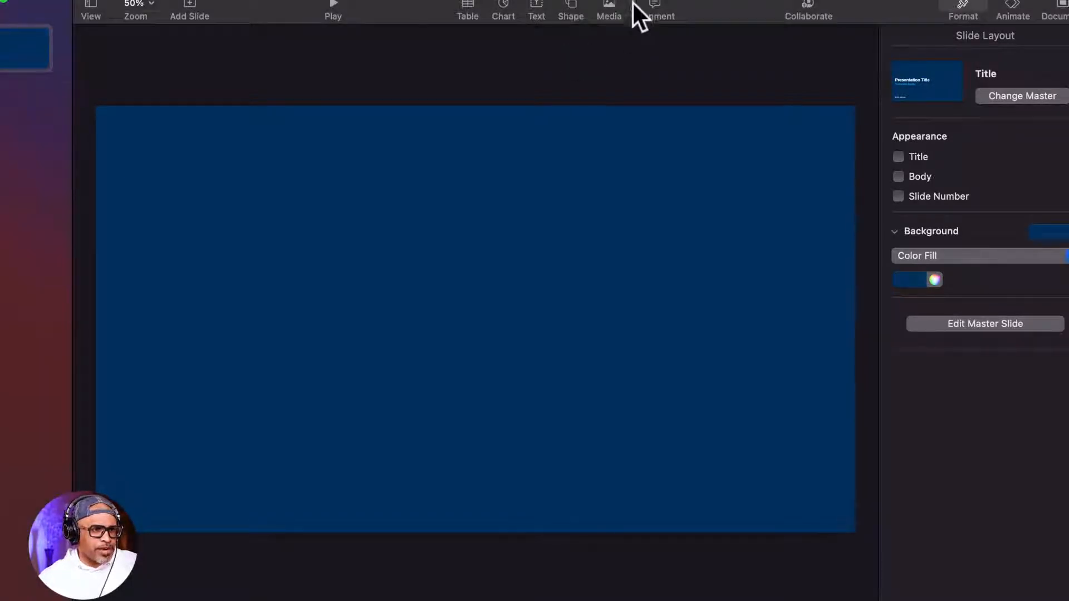
pyautogui.click(574, 6)
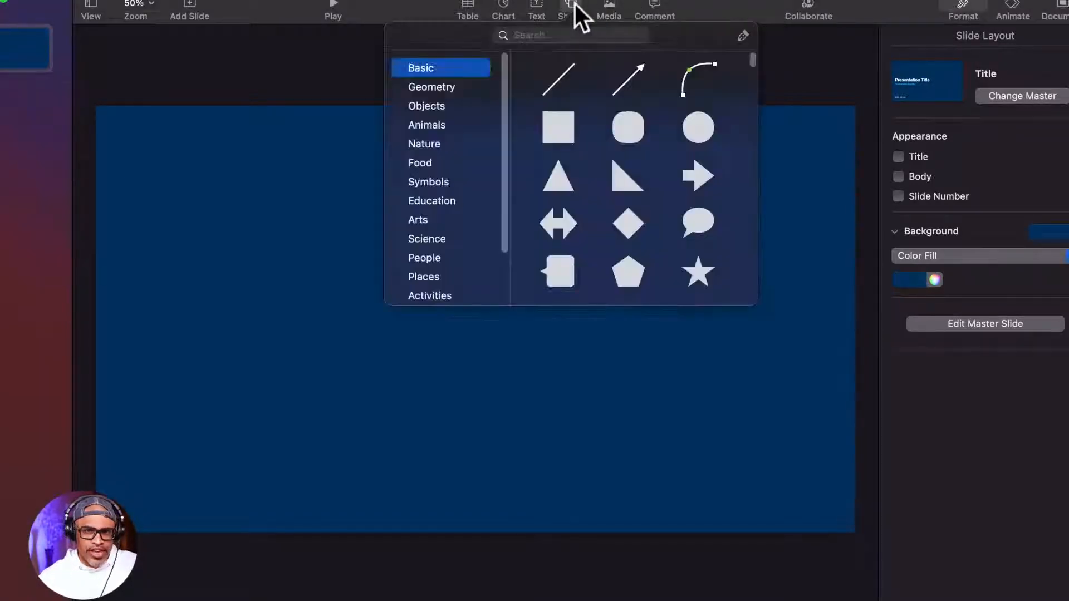
pyautogui.click(698, 133)
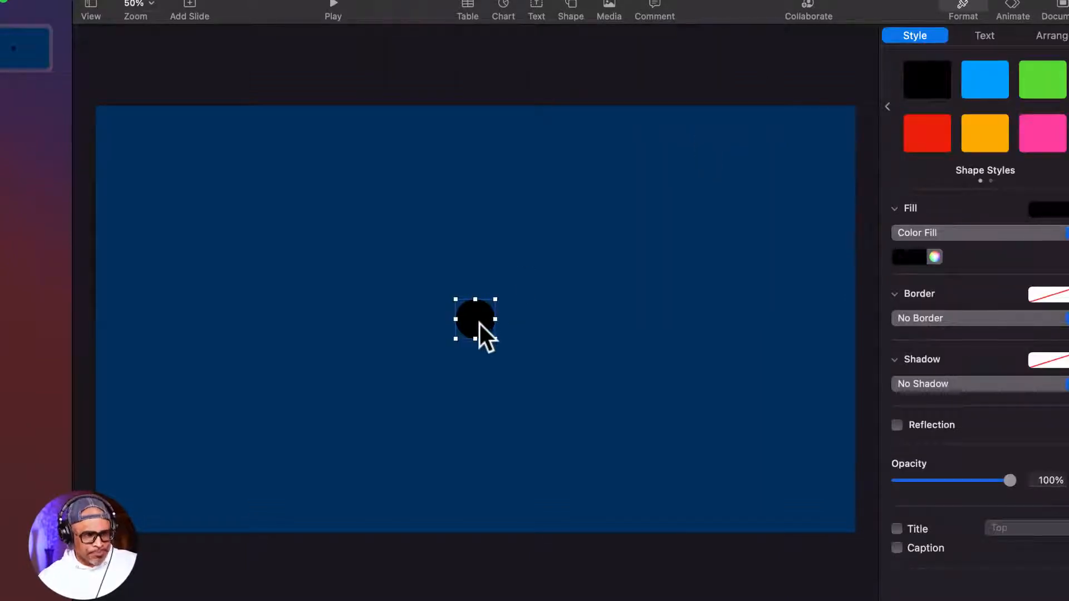
pyautogui.moveTo(479, 323); pyautogui.dragTo(313, 138)
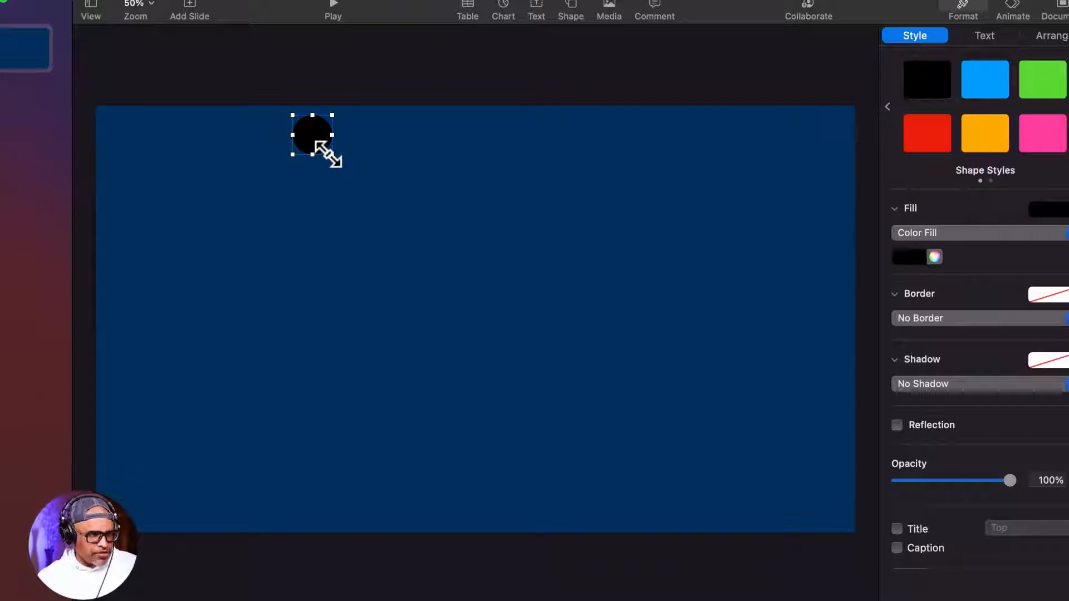
pyautogui.moveTo(332, 155); pyautogui.dragTo(627, 600)
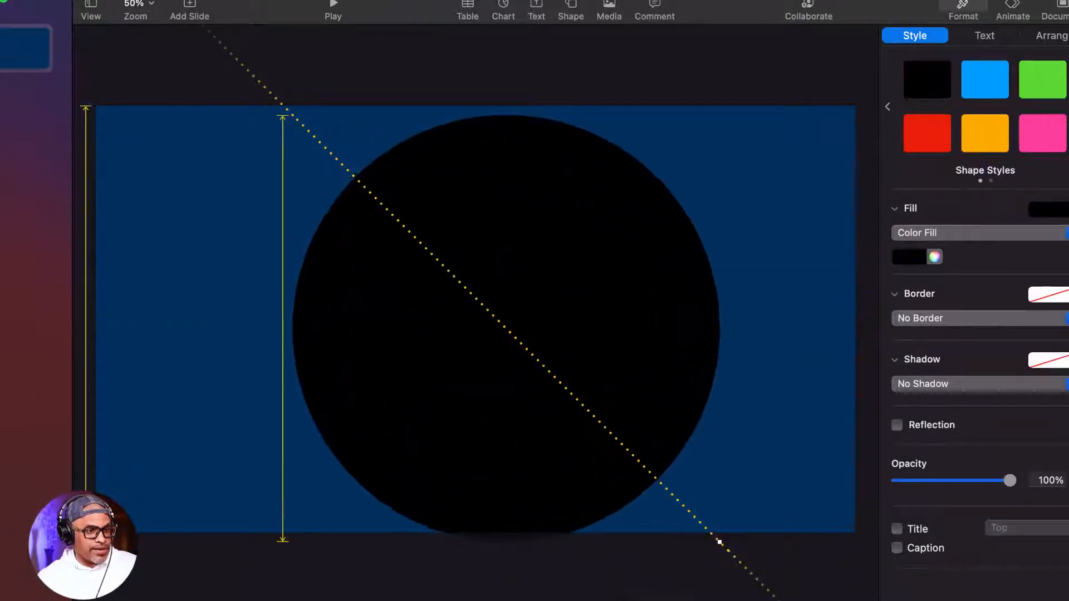
pyautogui.moveTo(719, 542); pyautogui.dragTo(597, 598)
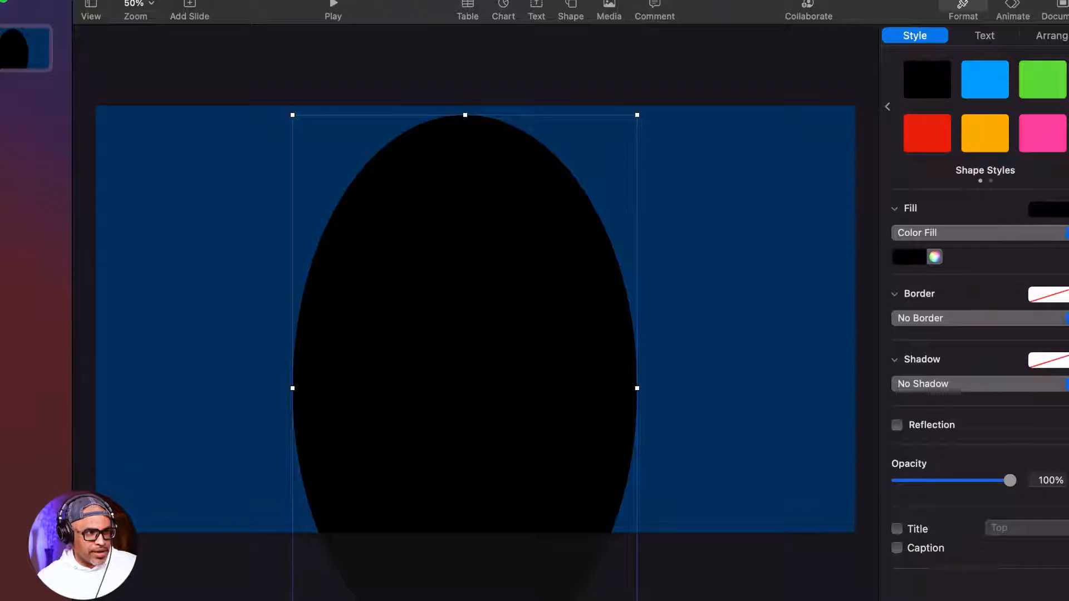
pyautogui.click(0, 0)
pyautogui.click(11, 0)
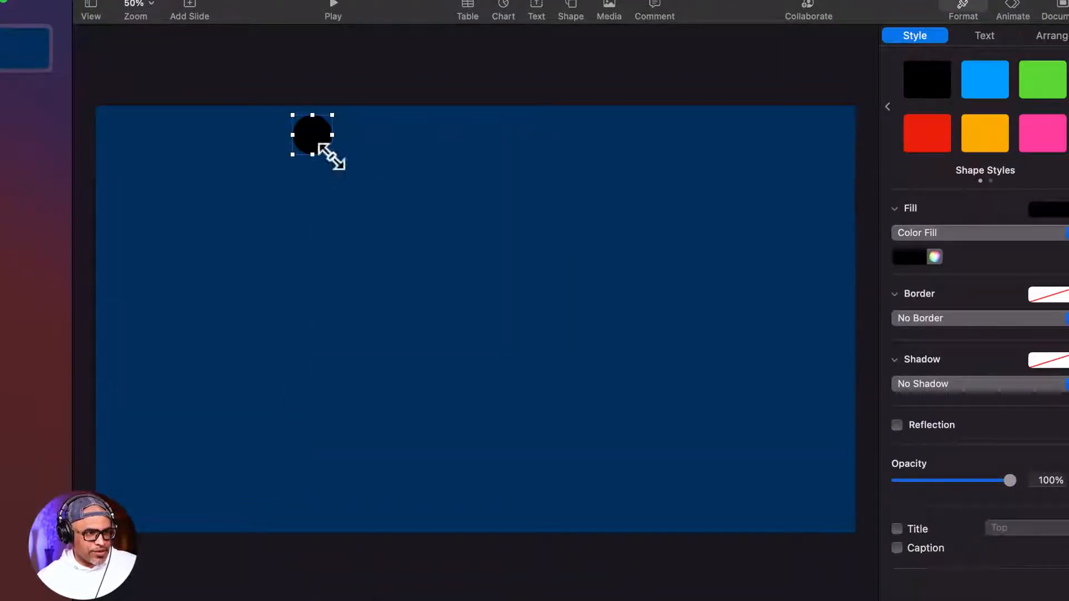
# Enlarge the circle proportionally until it extends beyond the slide's height, and centre it on the slide.
pyautogui.moveTo(332, 155); pyautogui.dragTo(639, 599)
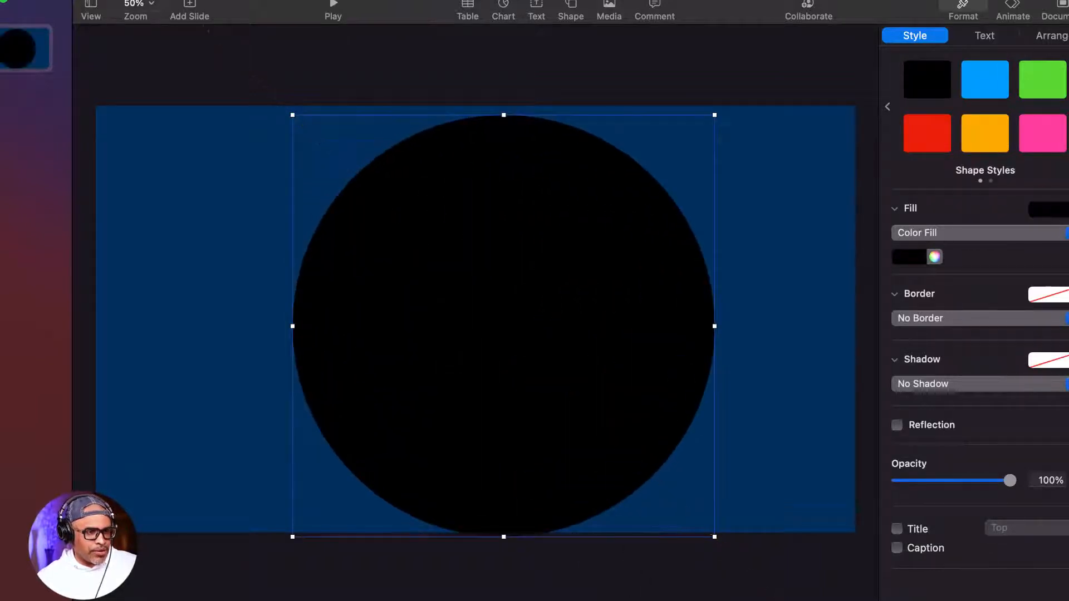
pyautogui.moveTo(502, 360); pyautogui.dragTo(479, 352)
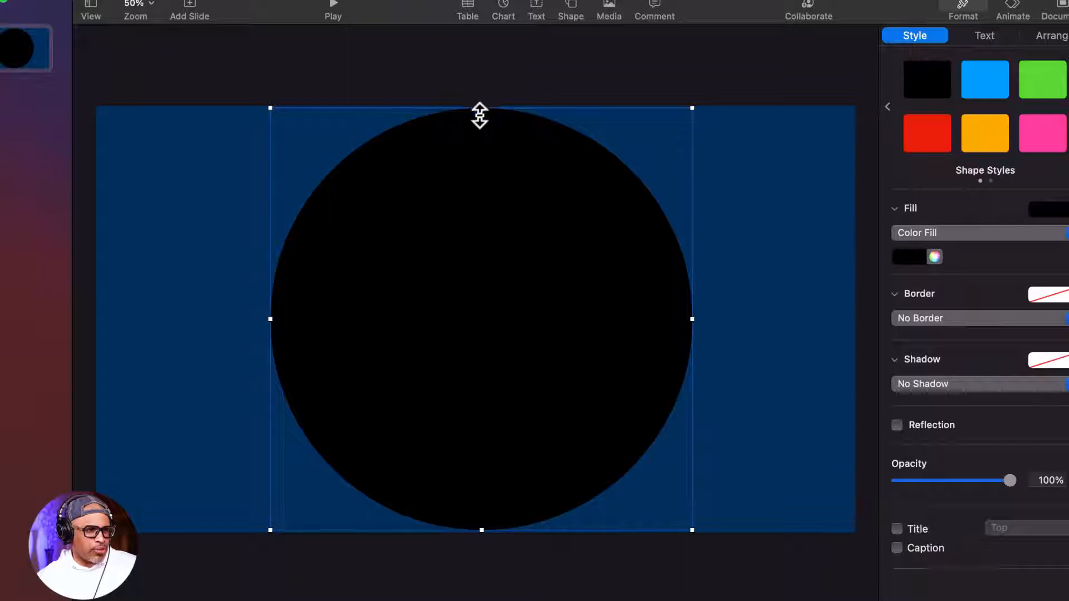
pyautogui.moveTo(464, 206); pyautogui.dragTo(452, 202)
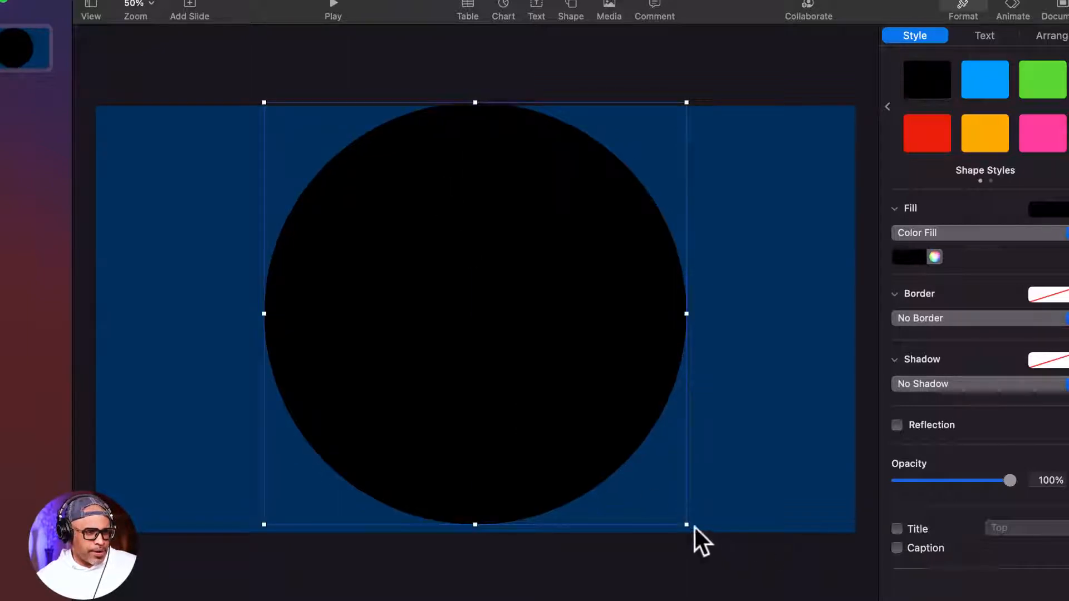
pyautogui.moveTo(687, 525); pyautogui.dragTo(762, 594)
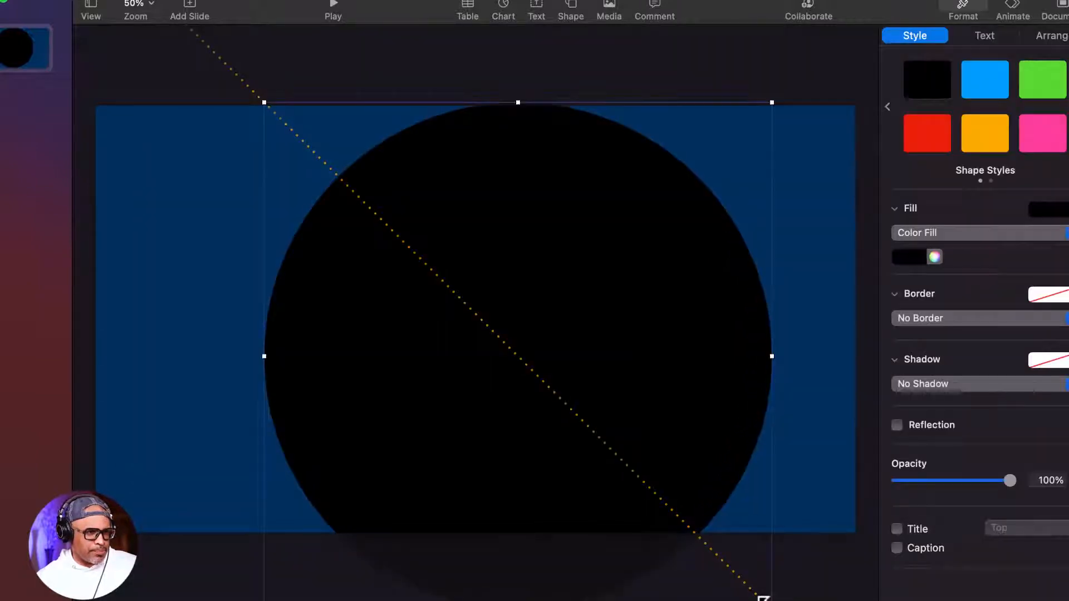
pyautogui.moveTo(512, 332); pyautogui.dragTo(471, 300)
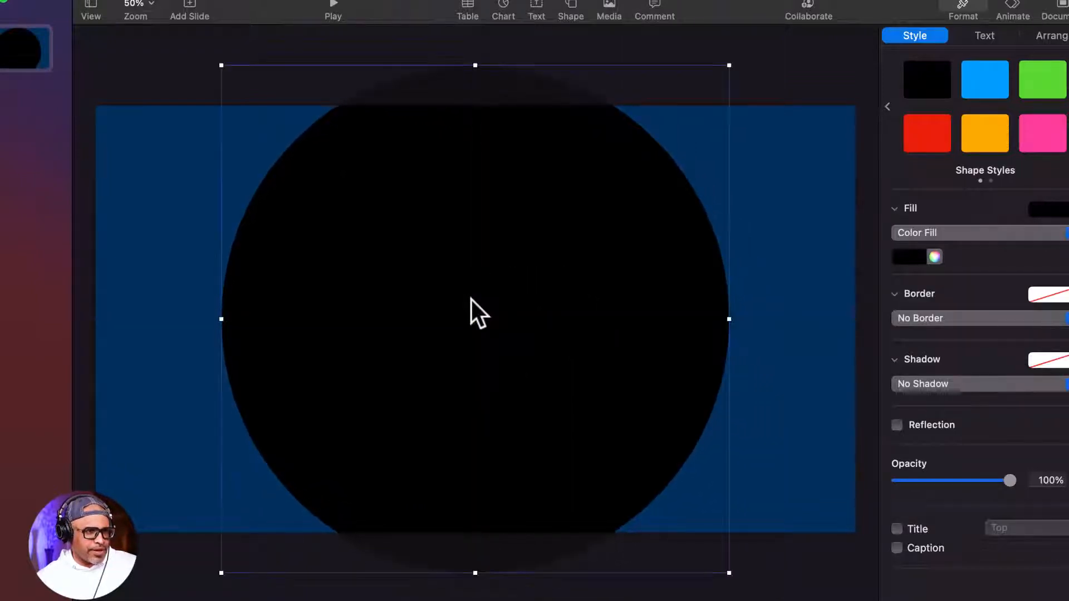
# Try the orange shape style on the circle.
pyautogui.click(813, 72)
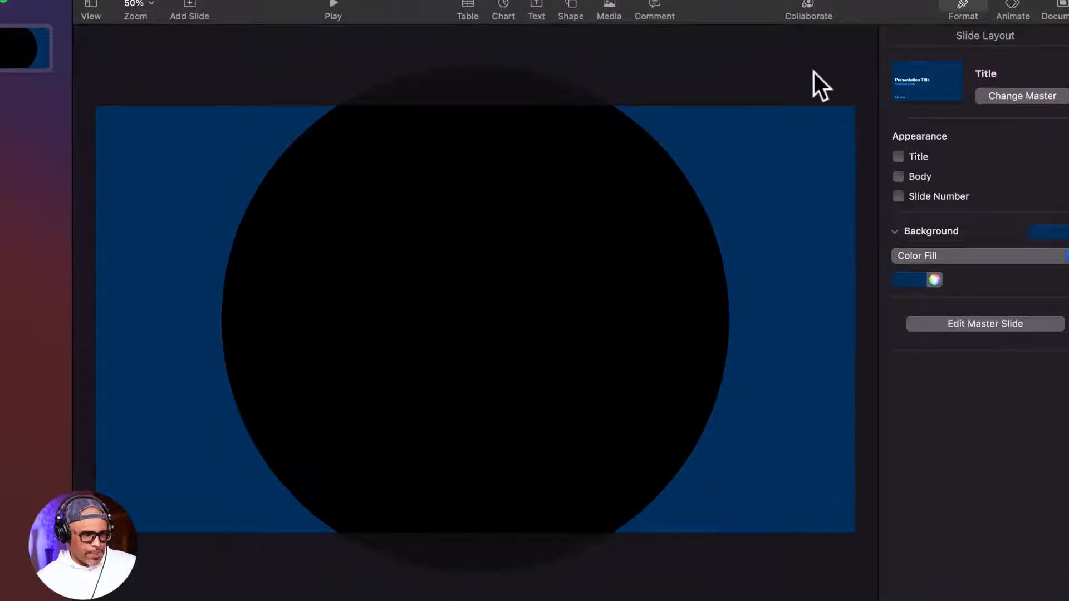
pyautogui.click(581, 264)
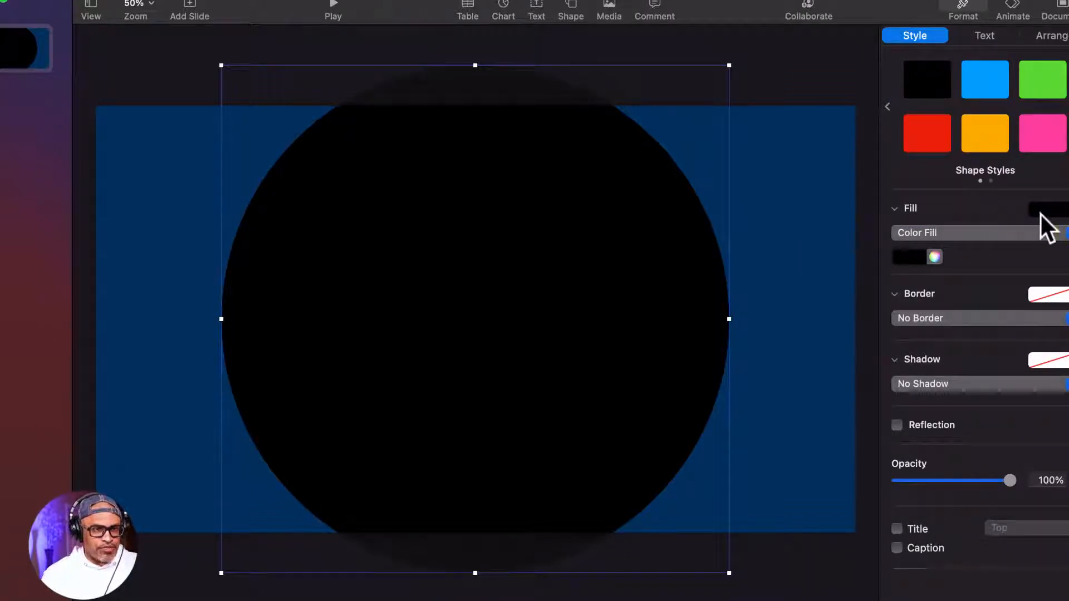
pyautogui.click(982, 137)
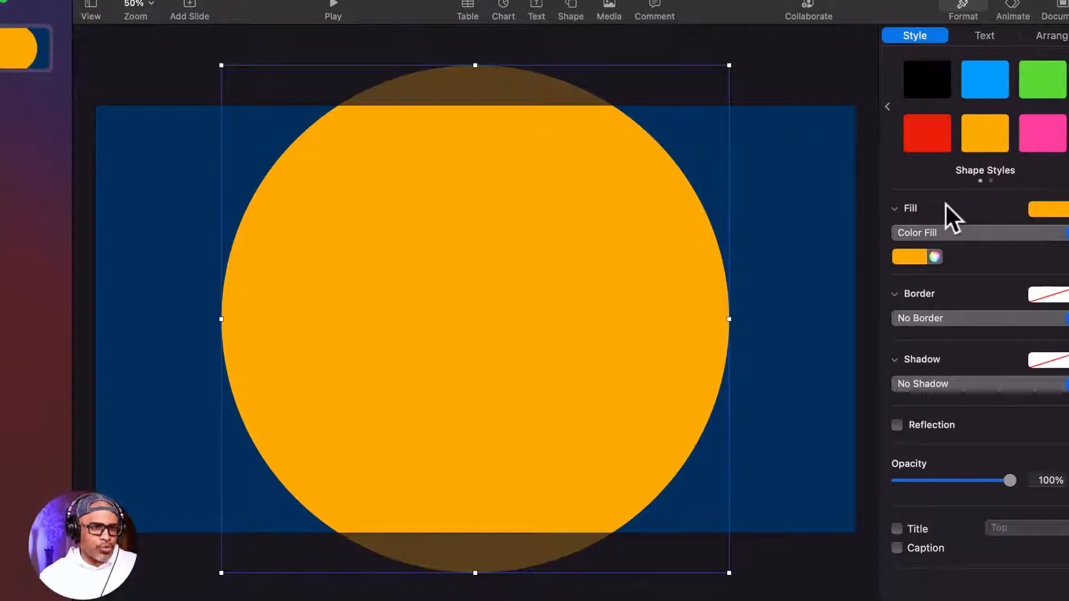
pyautogui.click(896, 209)
pyautogui.click(895, 209)
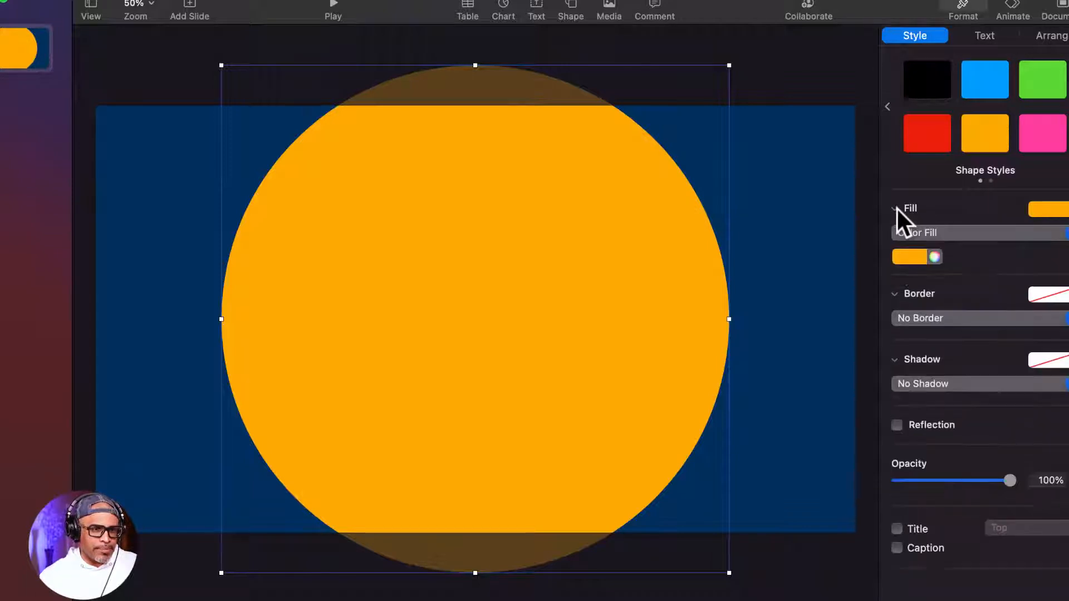
# Set the circle's fill to No Fill and deselect it.
pyautogui.click(1057, 232)
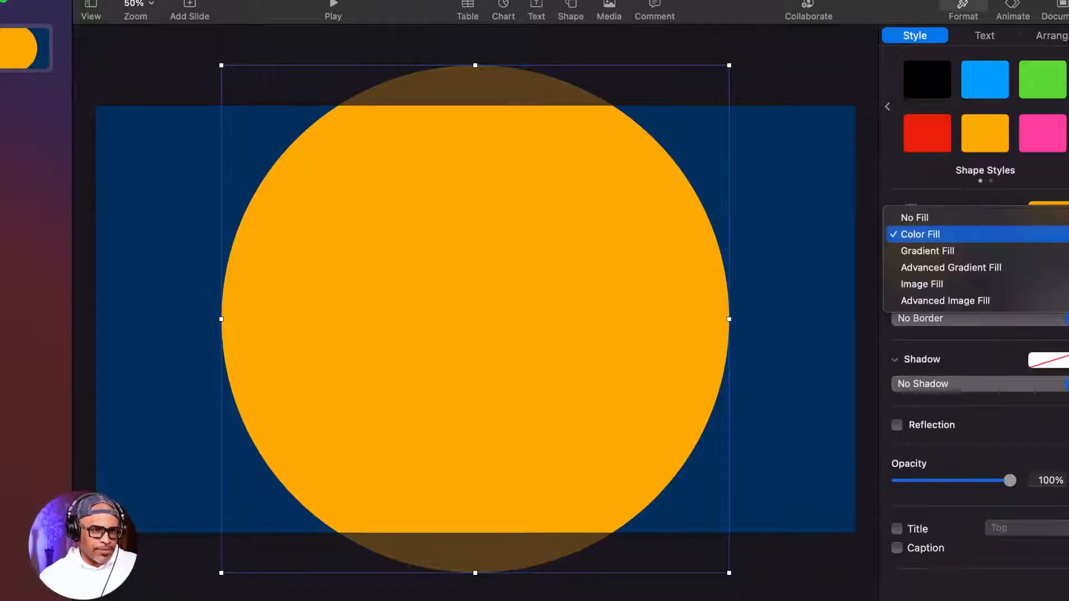
pyautogui.click(1015, 218)
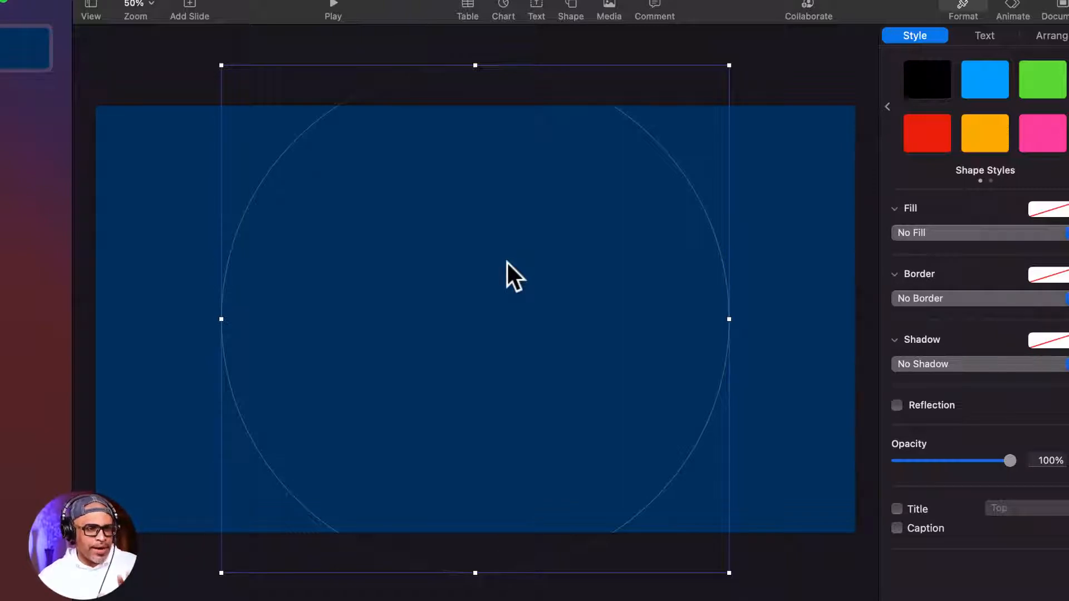
pyautogui.click(825, 211)
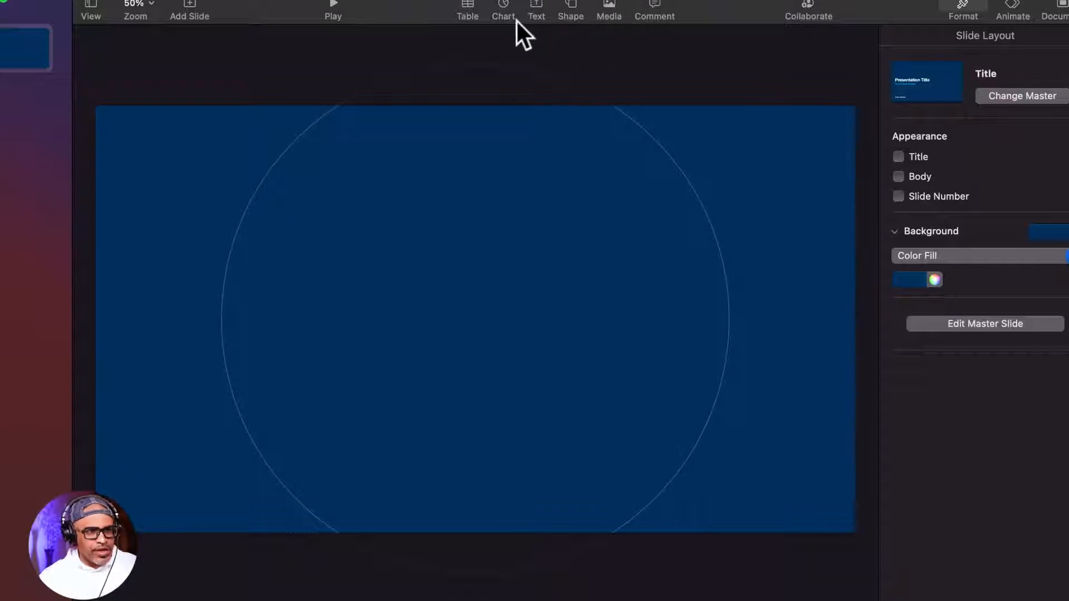
# Insert a basic square shape and stretch it to cover the entire slide.
pyautogui.click(570, 4)
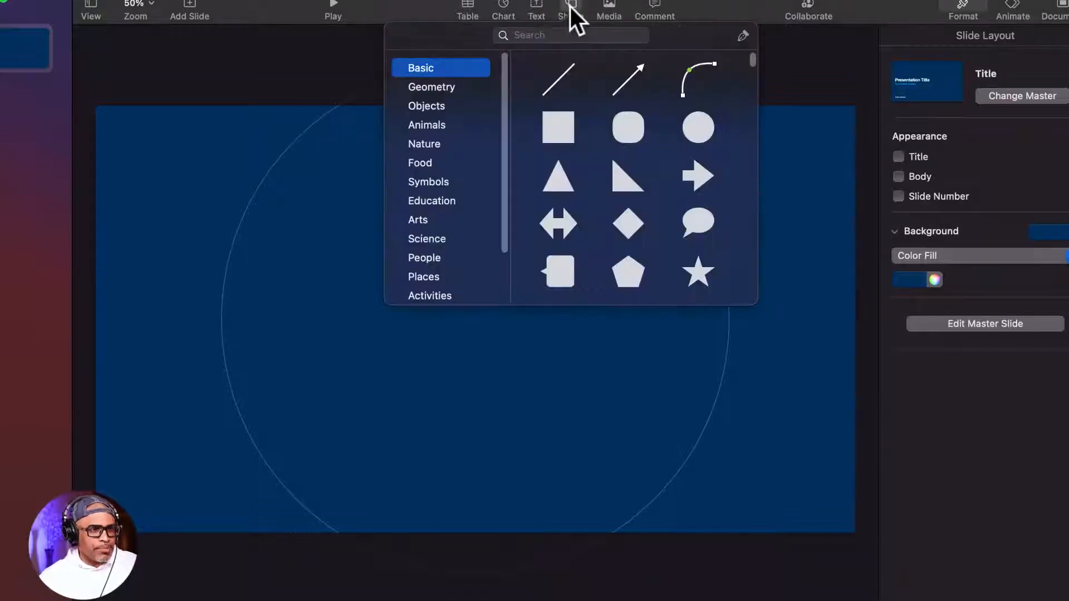
pyautogui.click(561, 128)
pyautogui.moveTo(477, 318); pyautogui.dragTo(858, 537)
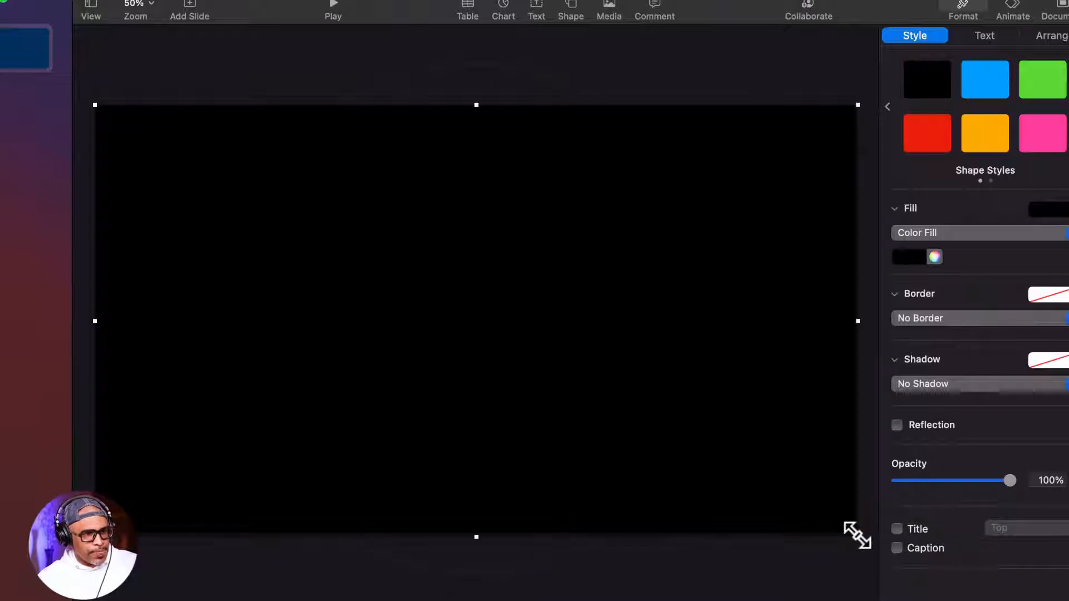
# Send the full-slide rectangle behind the circle and apply the red shape style to it.
pyautogui.rightClick(662, 360)
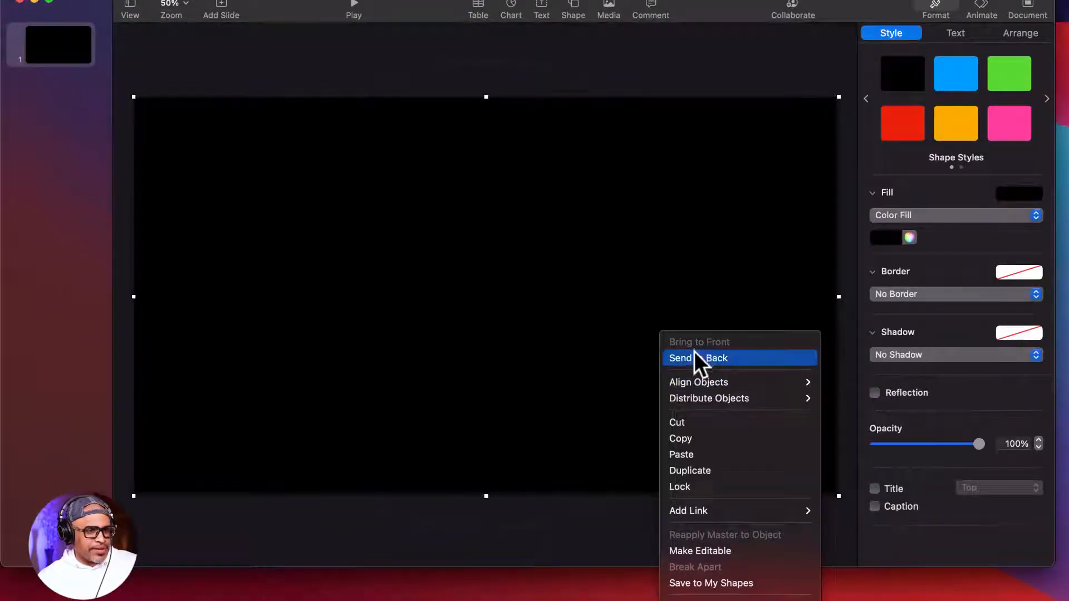
pyautogui.click(695, 358)
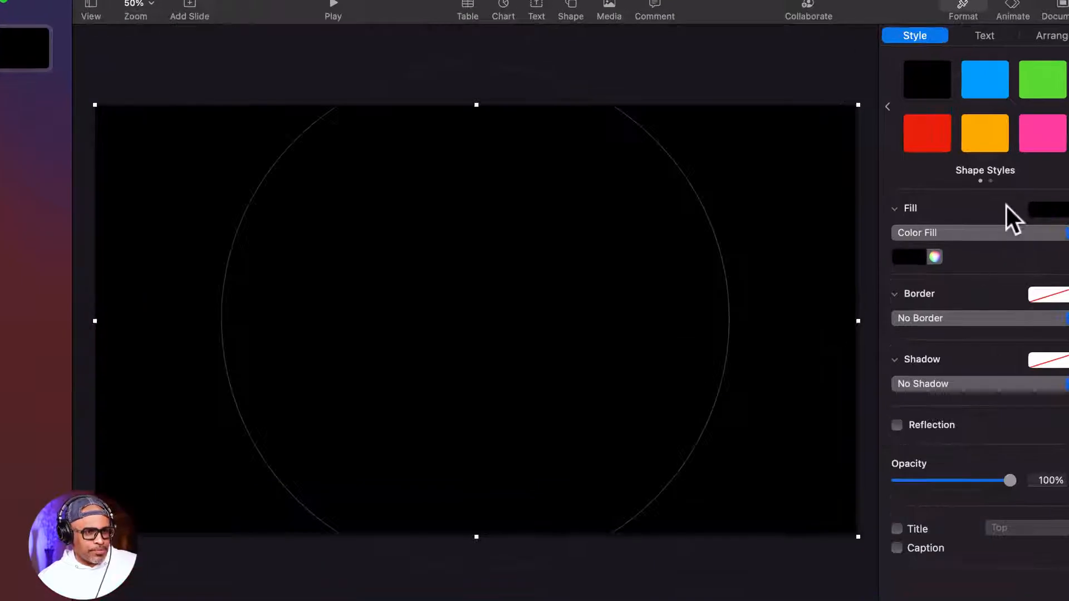
pyautogui.click(940, 125)
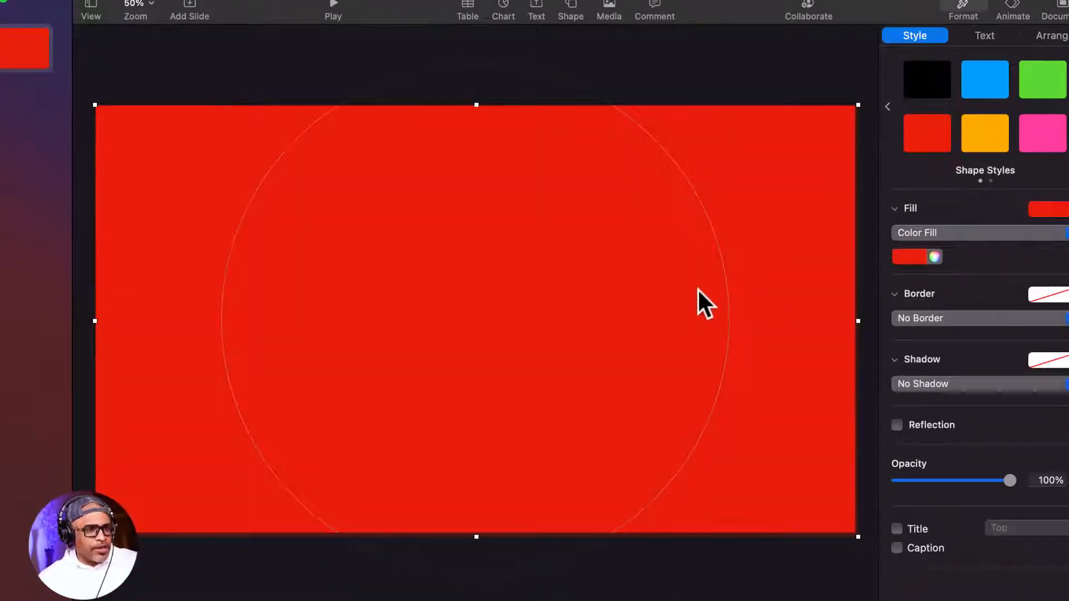
# Subtract the circle from the red rectangle to leave a circular cut-out, and deselect the shape.
pyautogui.click(528, 291)
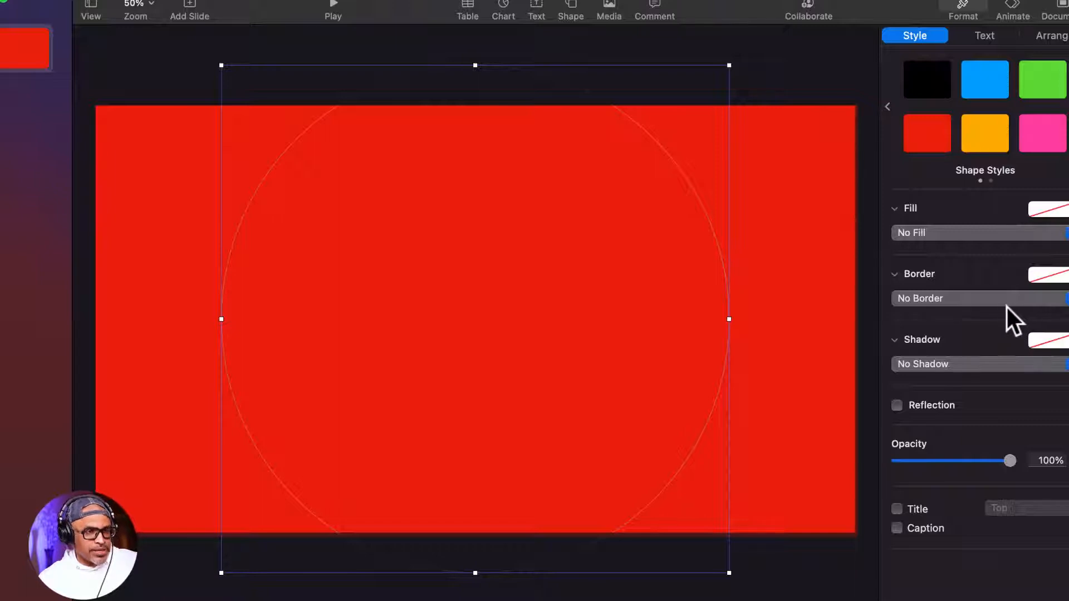
pyautogui.click(813, 261)
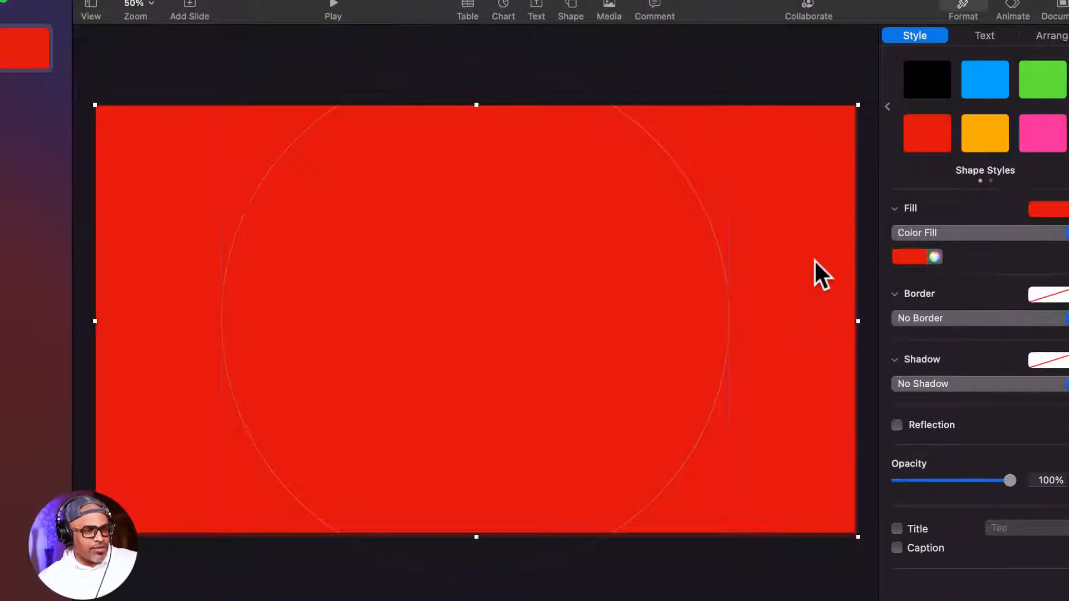
pyautogui.click(634, 277)
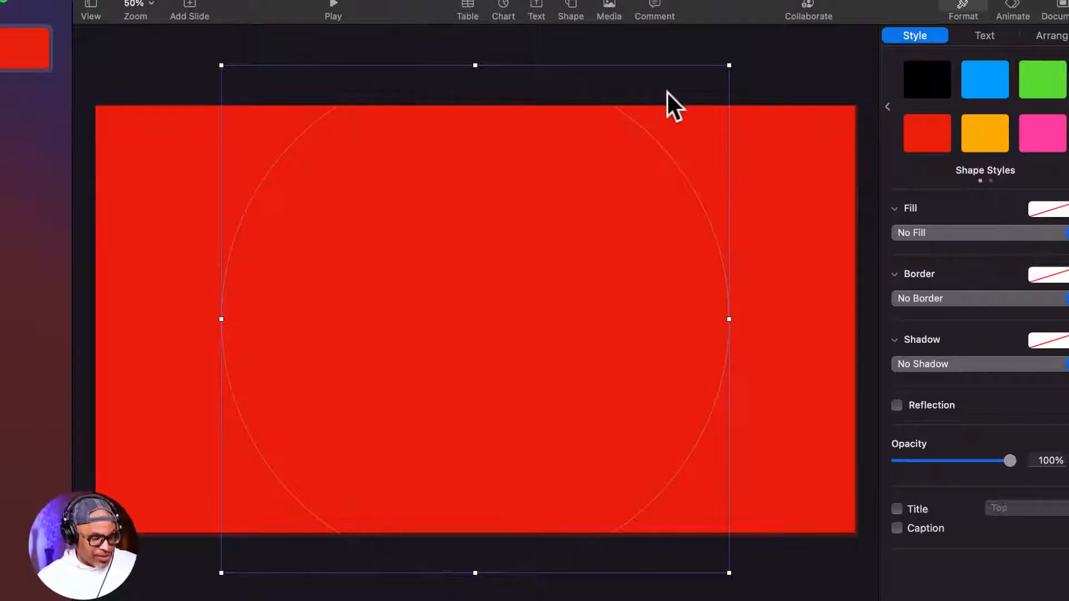
pyautogui.keyDown('shift'); pyautogui.click(807, 172); pyautogui.keyUp('shift')
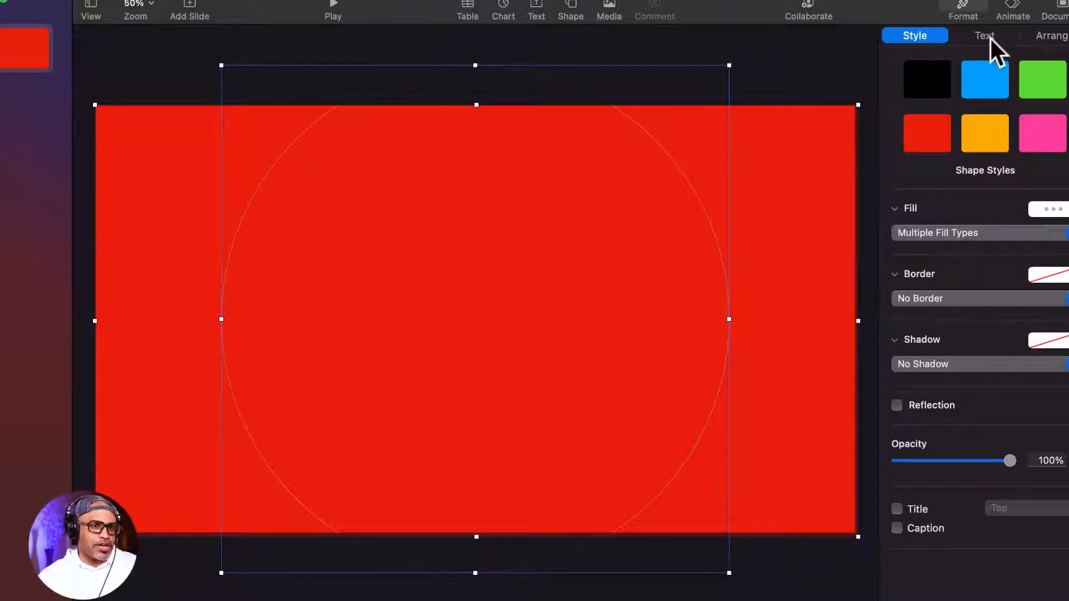
pyautogui.click(1052, 36)
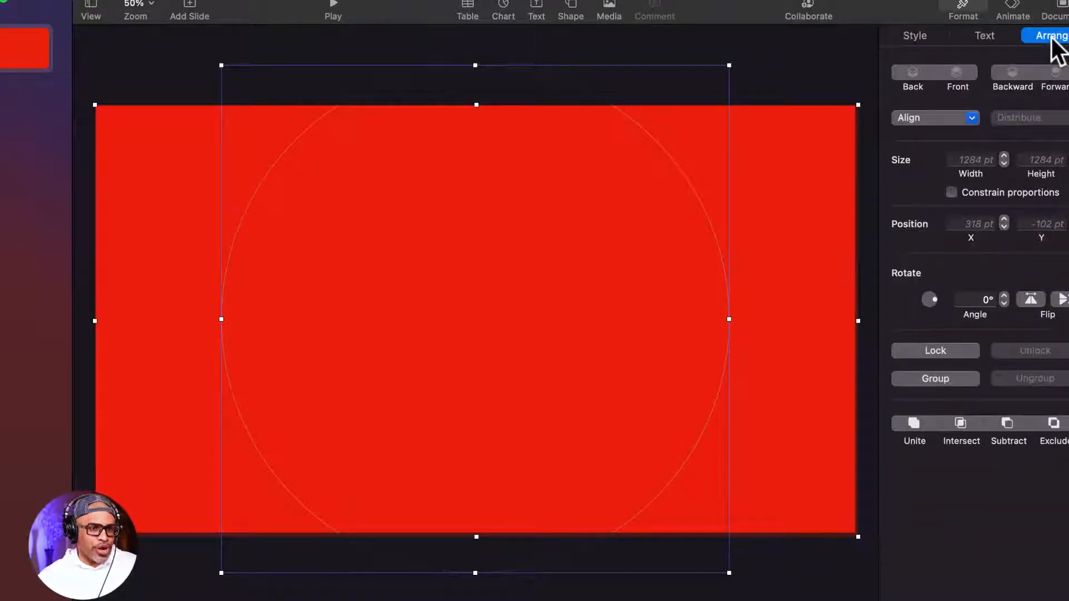
pyautogui.click(1007, 423)
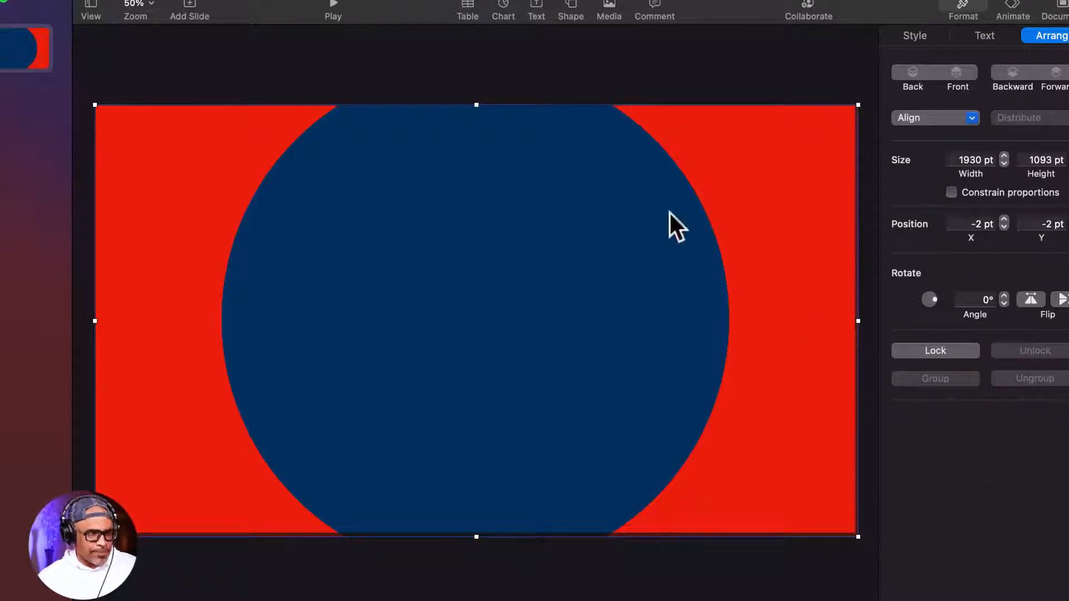
pyautogui.click(644, 73)
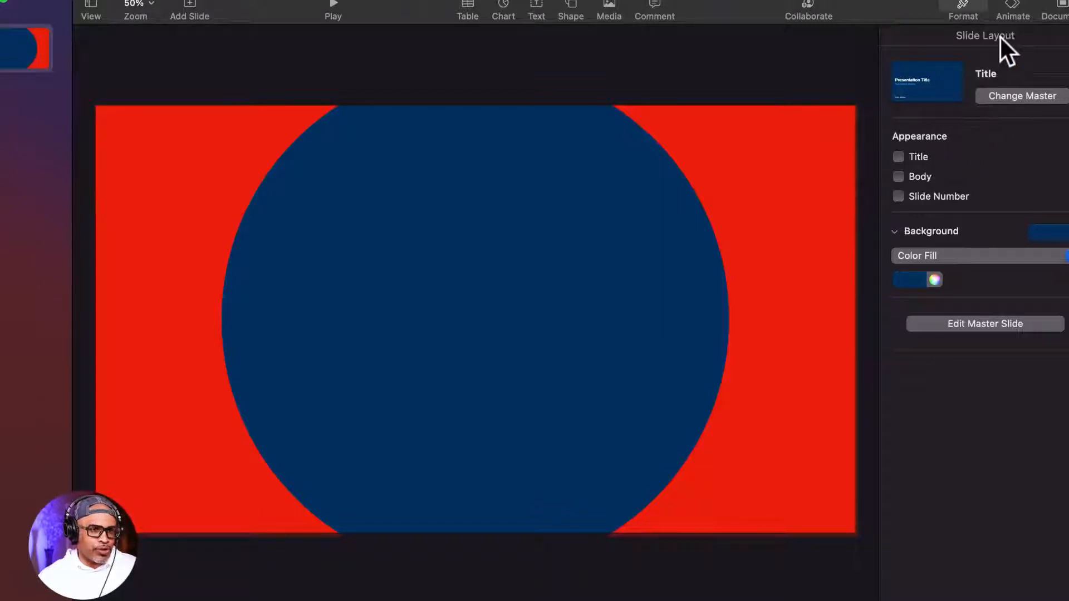
# Set the slide background to No Fill.
pyautogui.click(977, 7)
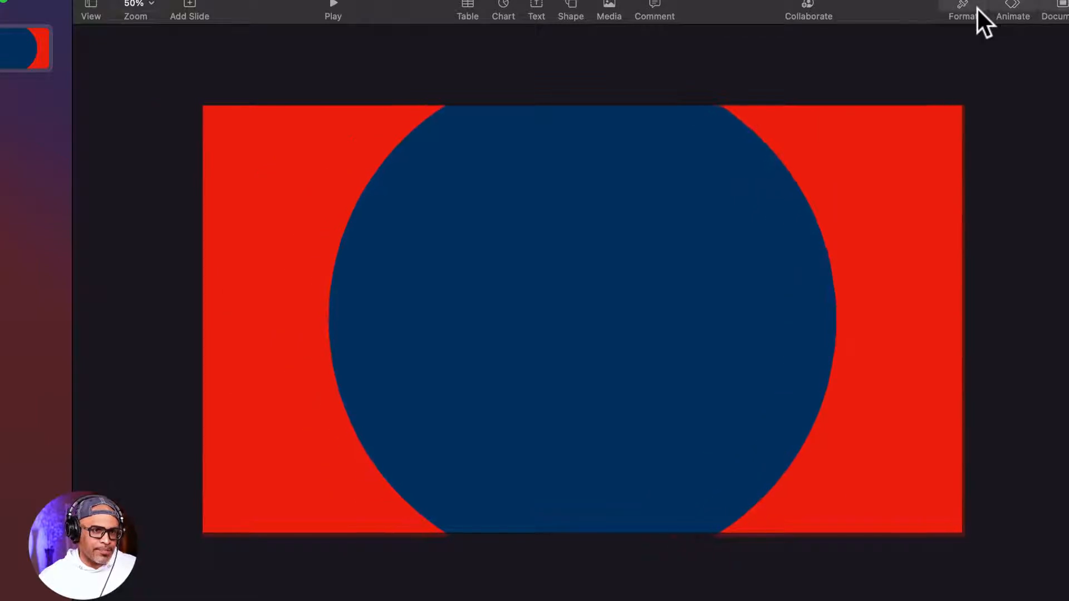
pyautogui.click(977, 7)
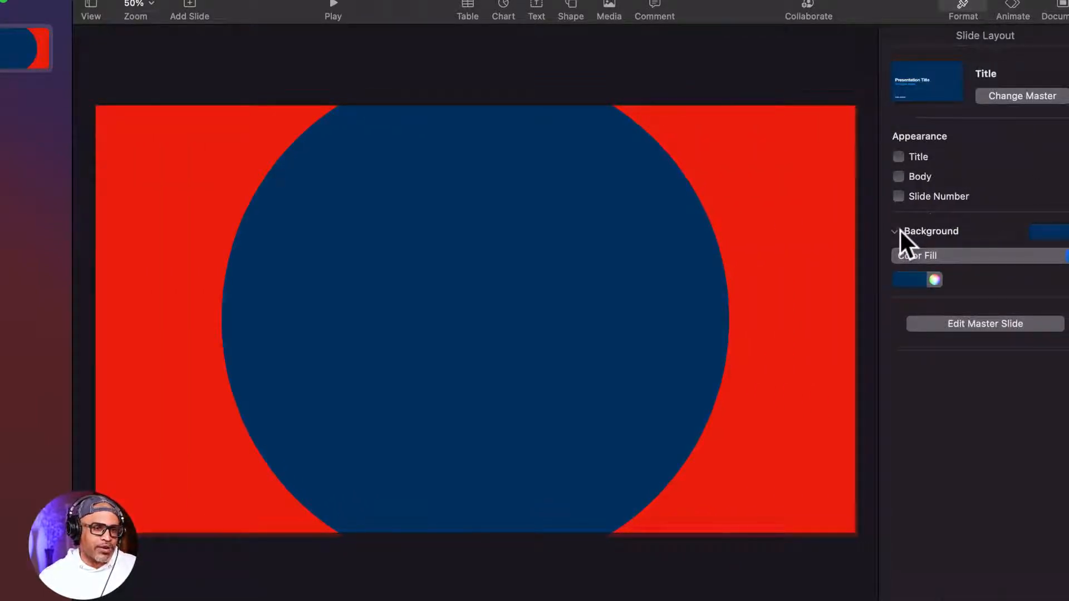
pyautogui.click(988, 256)
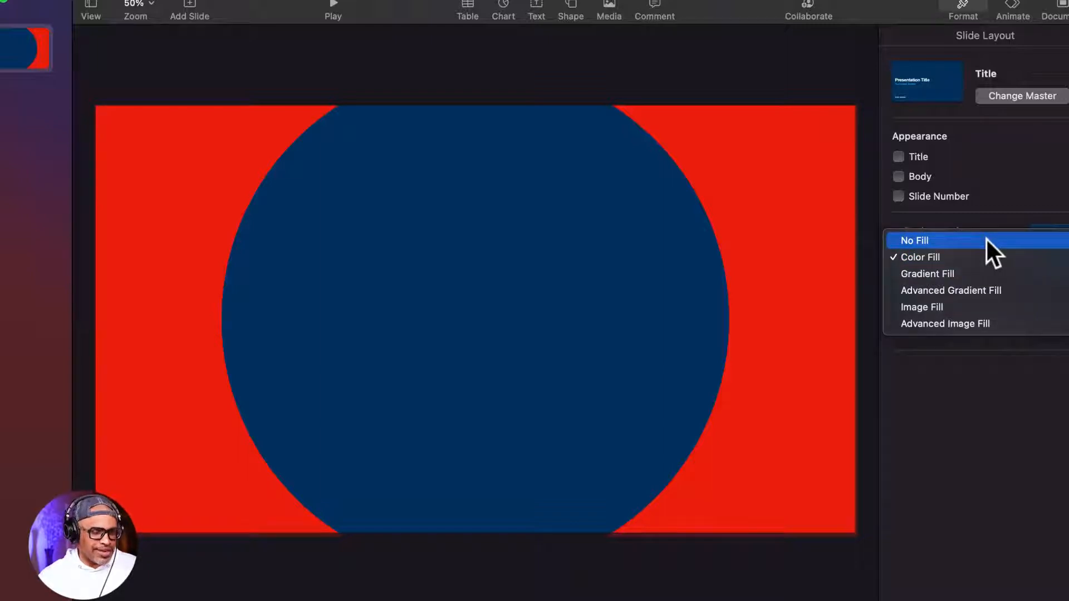
pyautogui.click(986, 240)
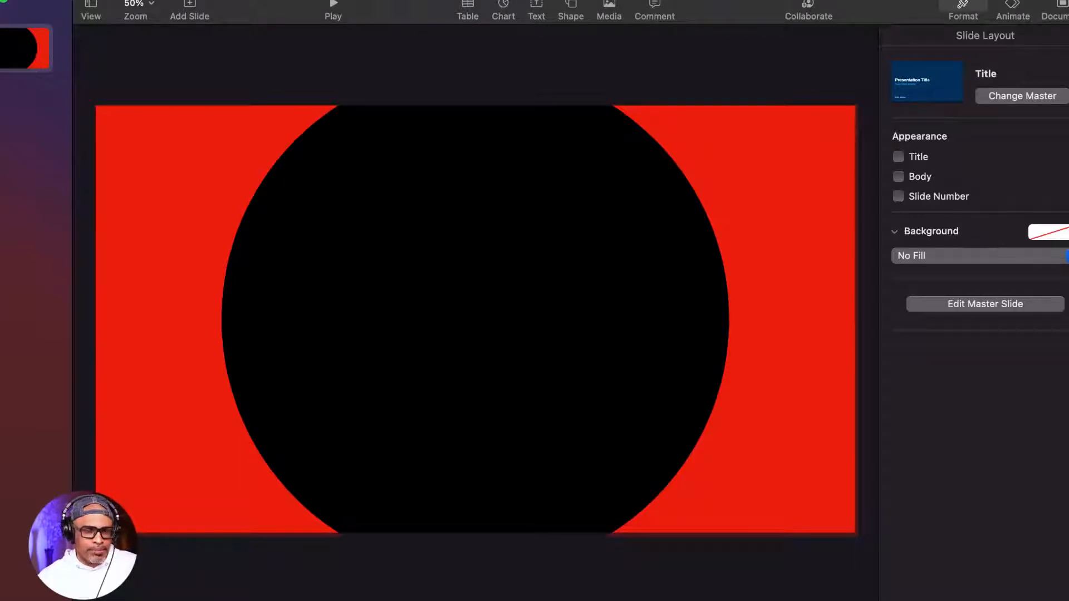
# Try placing the flower image into the red cut-out shape, undo it and deselect the shape.
pyautogui.moveTo(1022, 458); pyautogui.dragTo(783, 388)
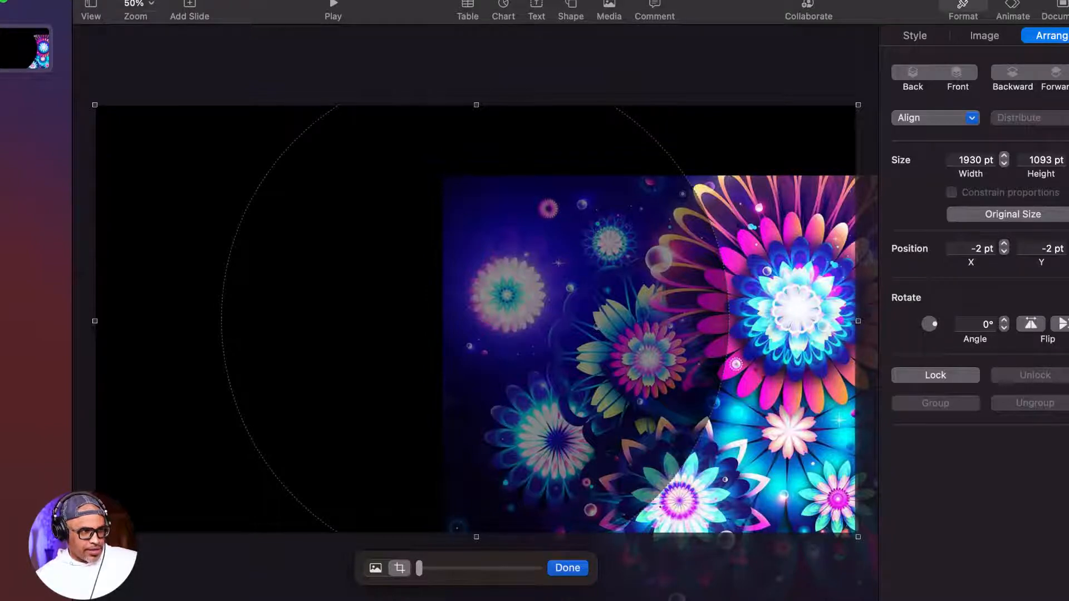
pyautogui.press('super+z')
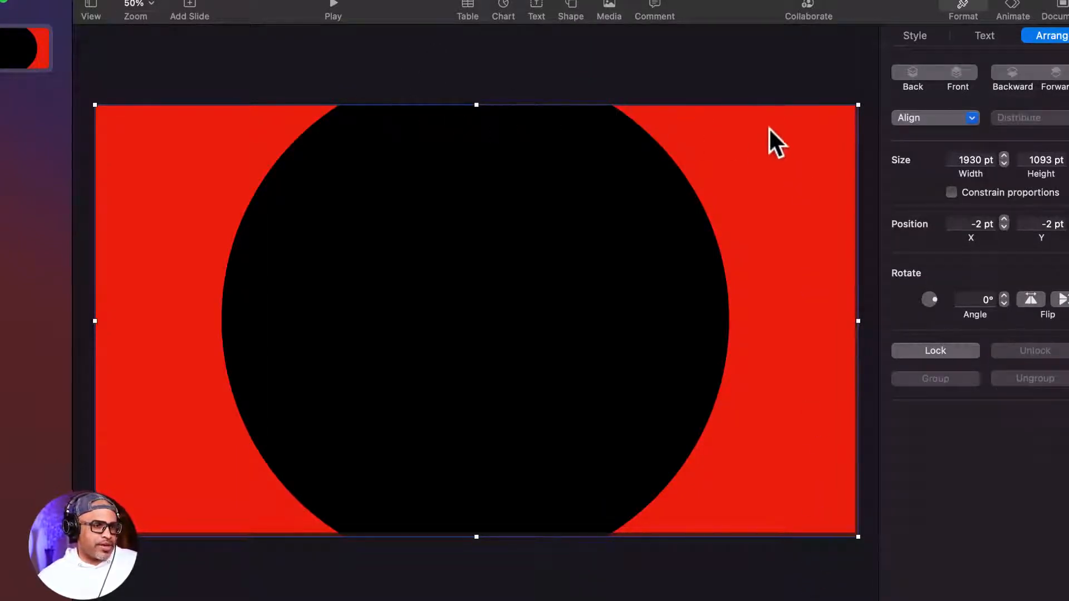
pyautogui.click(756, 82)
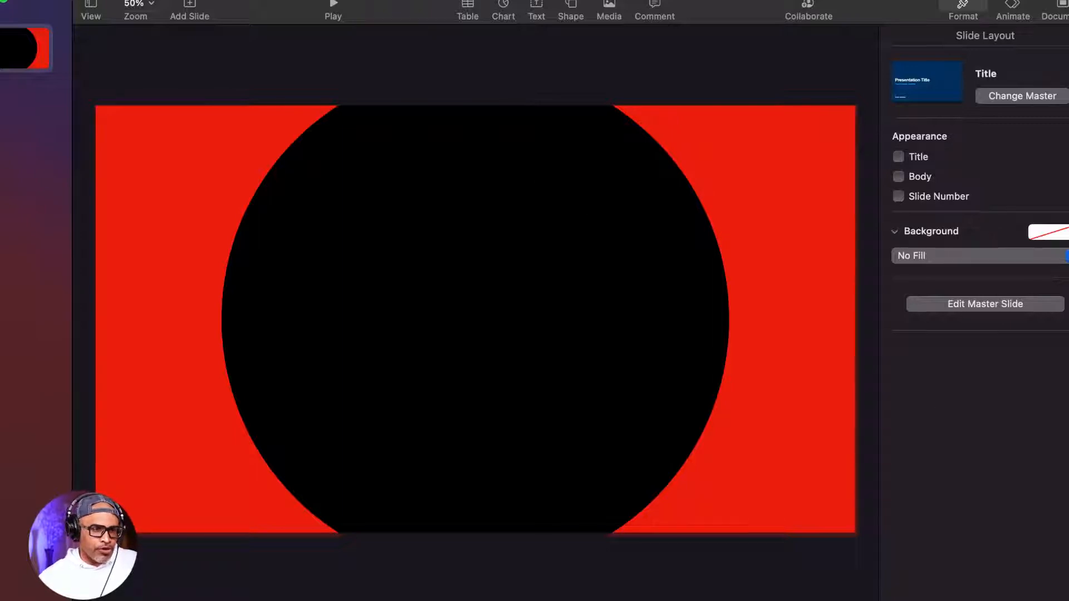
# Place the flower image into the red cut-out shape as masked content and roughly position it inside the mask.
pyautogui.moveTo(765, 334); pyautogui.dragTo(482, 295)
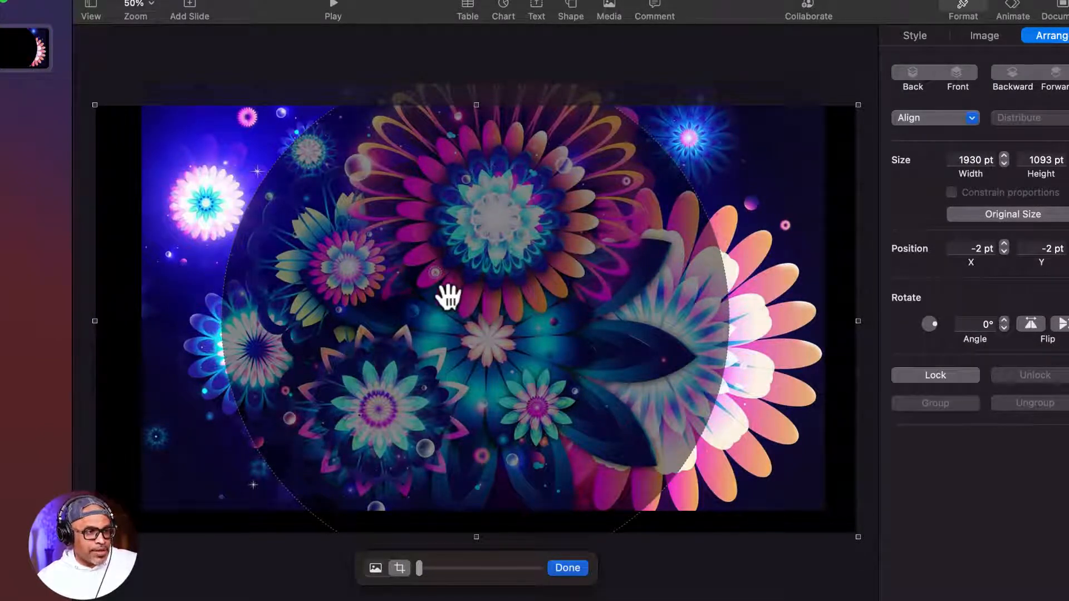
pyautogui.moveTo(453, 295); pyautogui.dragTo(468, 299)
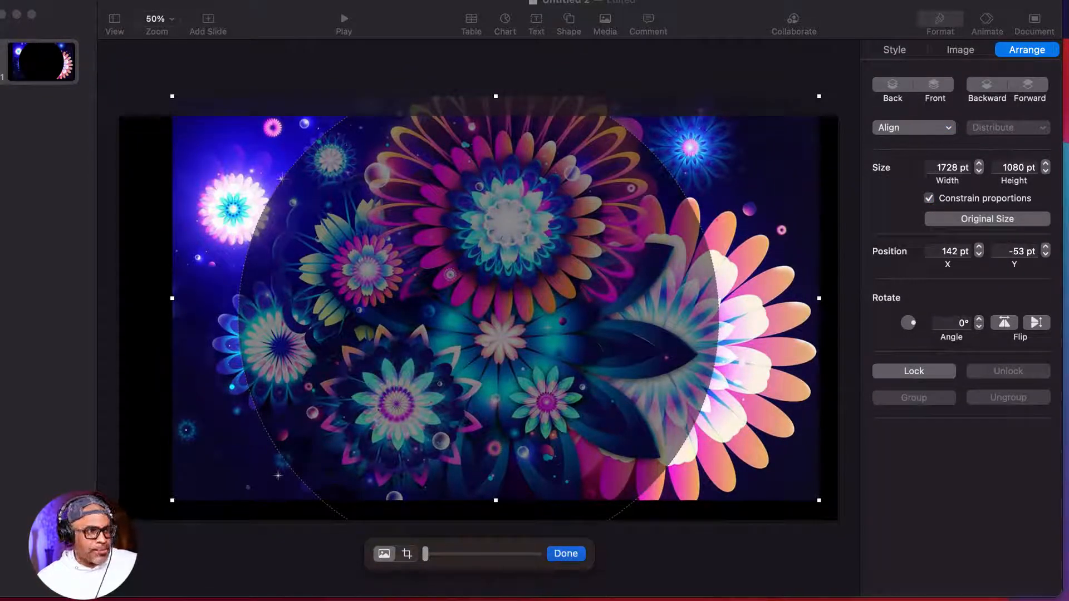
pyautogui.rightClick(337, 171)
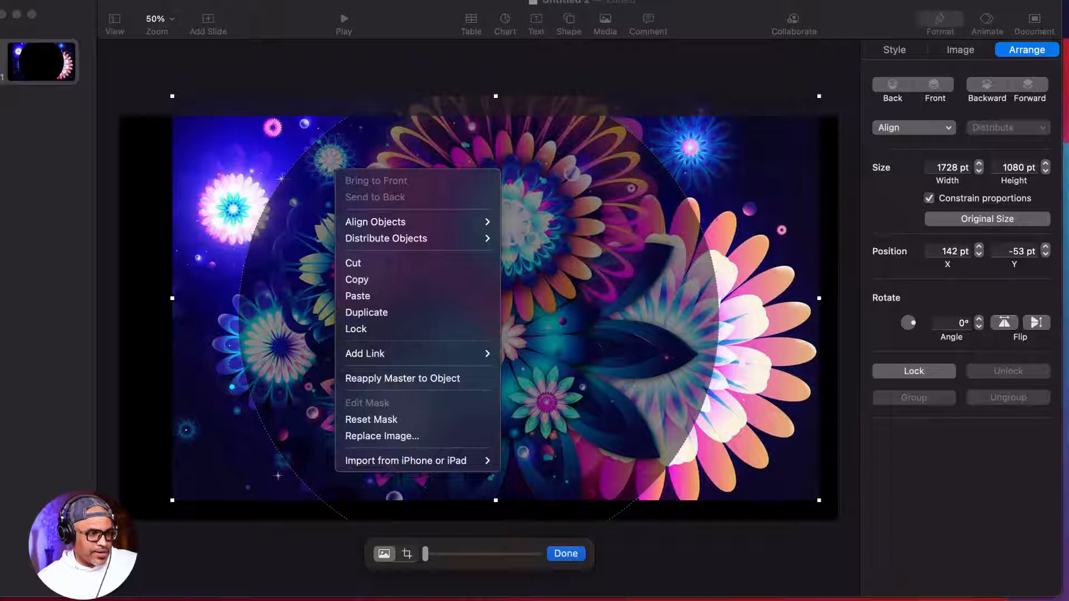
pyautogui.press('Escape')
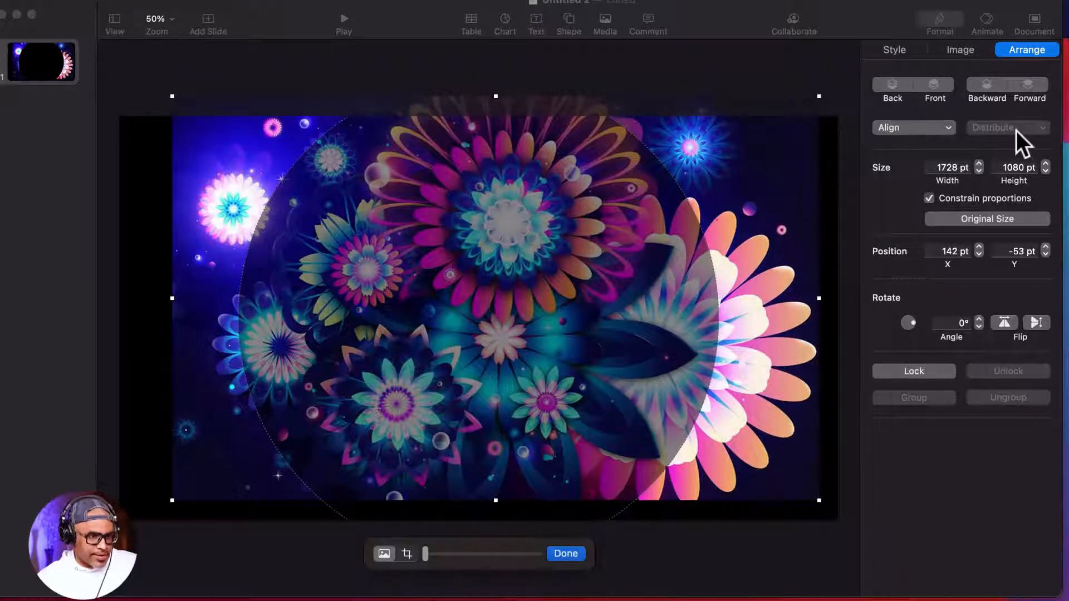
pyautogui.click(727, 210)
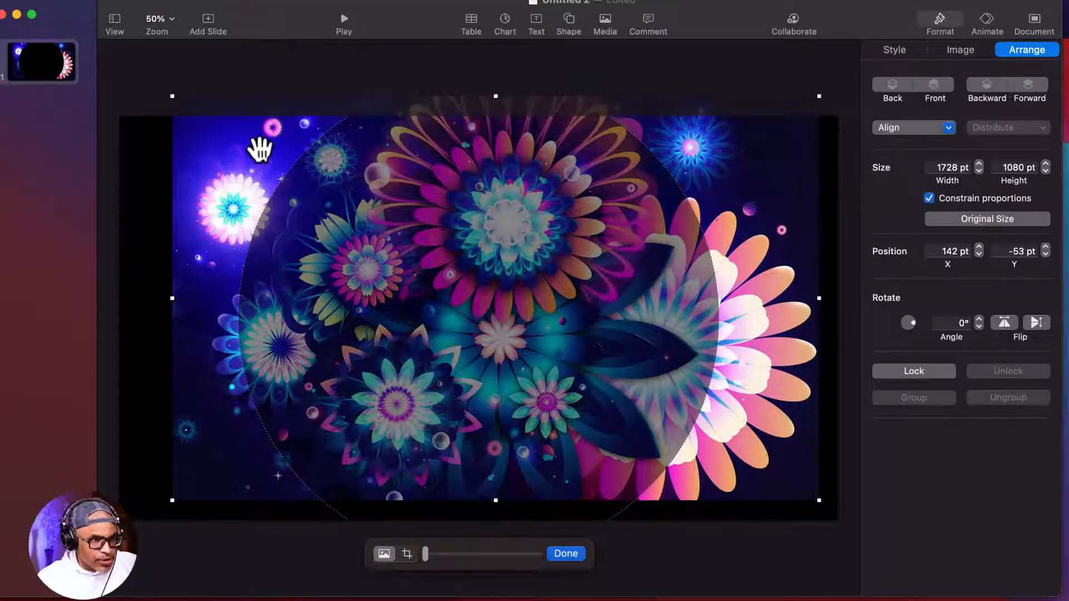
# Enlarge the flower image within the mask to about 2010 × 1256 pt so that it spans the slide's width.
pyautogui.moveTo(257, 151); pyautogui.dragTo(299, 171)
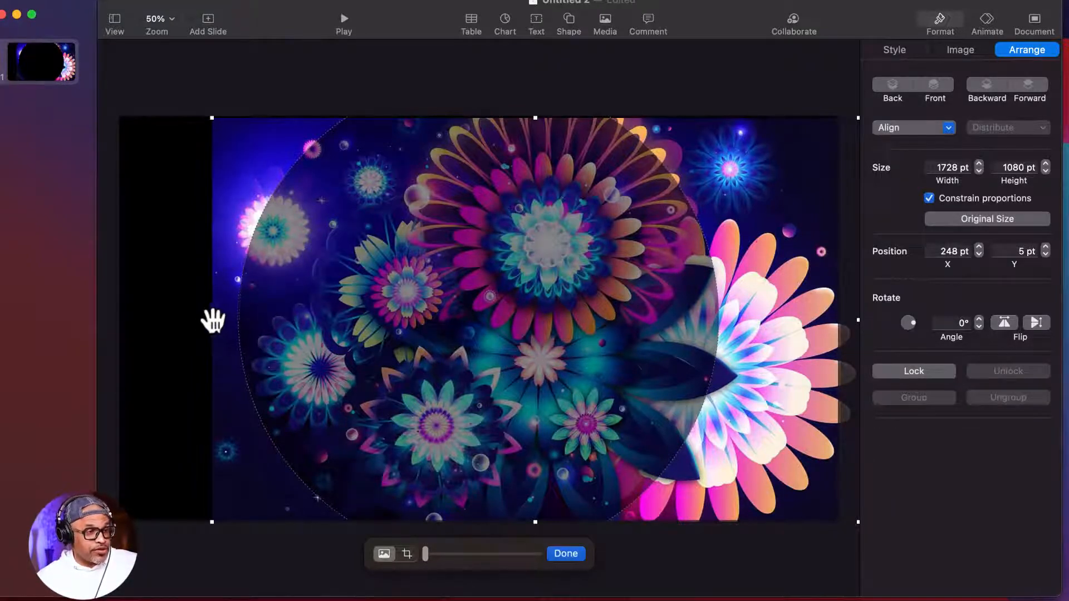
pyautogui.moveTo(210, 319); pyautogui.dragTo(209, 319)
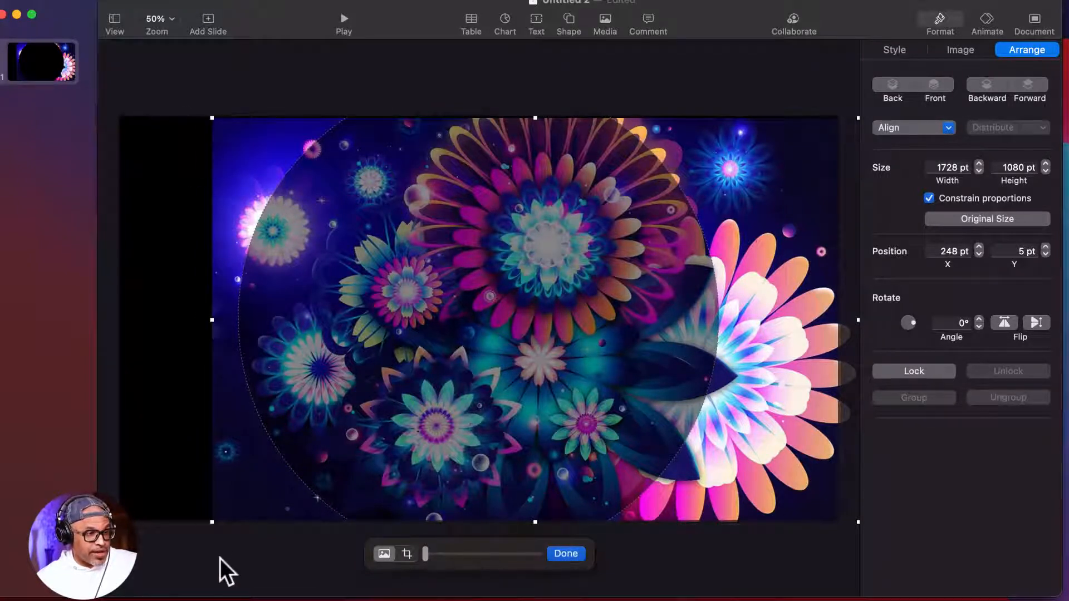
pyautogui.moveTo(211, 522); pyautogui.dragTo(108, 587)
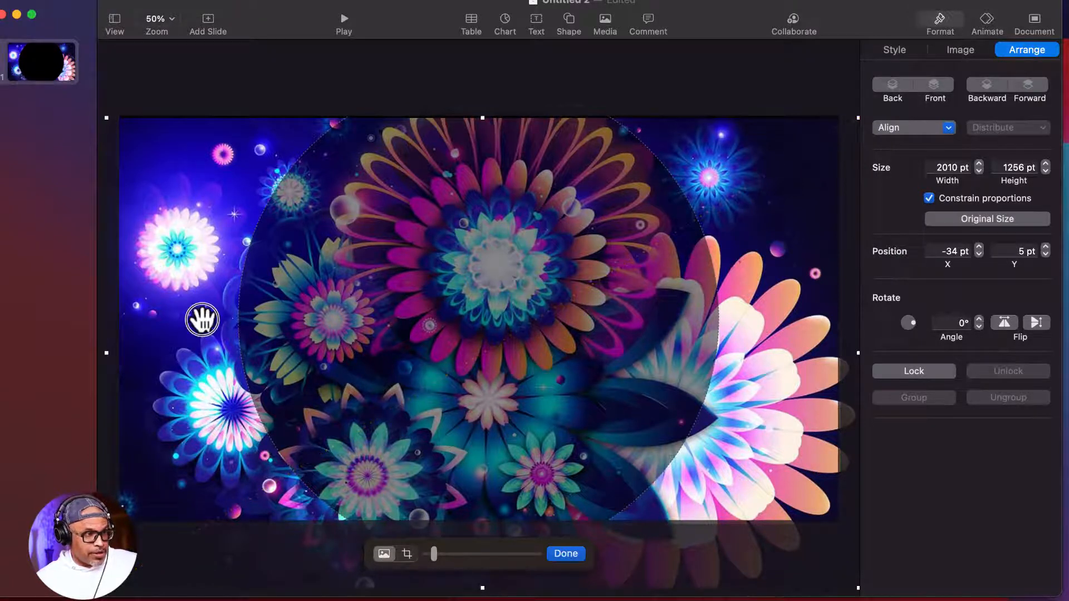
pyautogui.moveTo(203, 316); pyautogui.dragTo(210, 348)
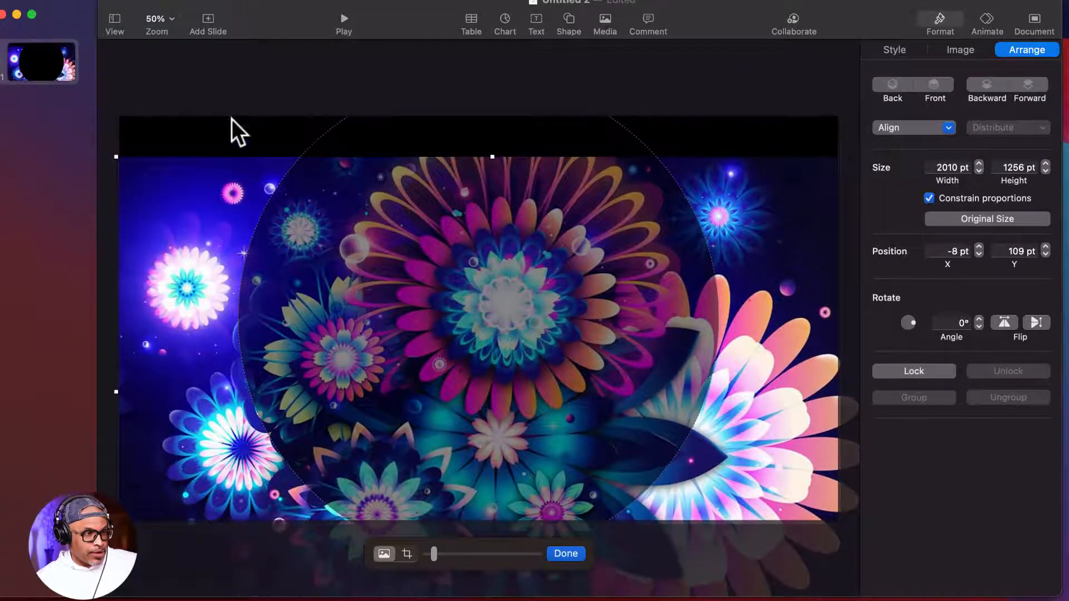
# Move the masked flower image up to about X -12 pt, Y -51 pt to cover the slide's full height.
pyautogui.rightClick(219, 235)
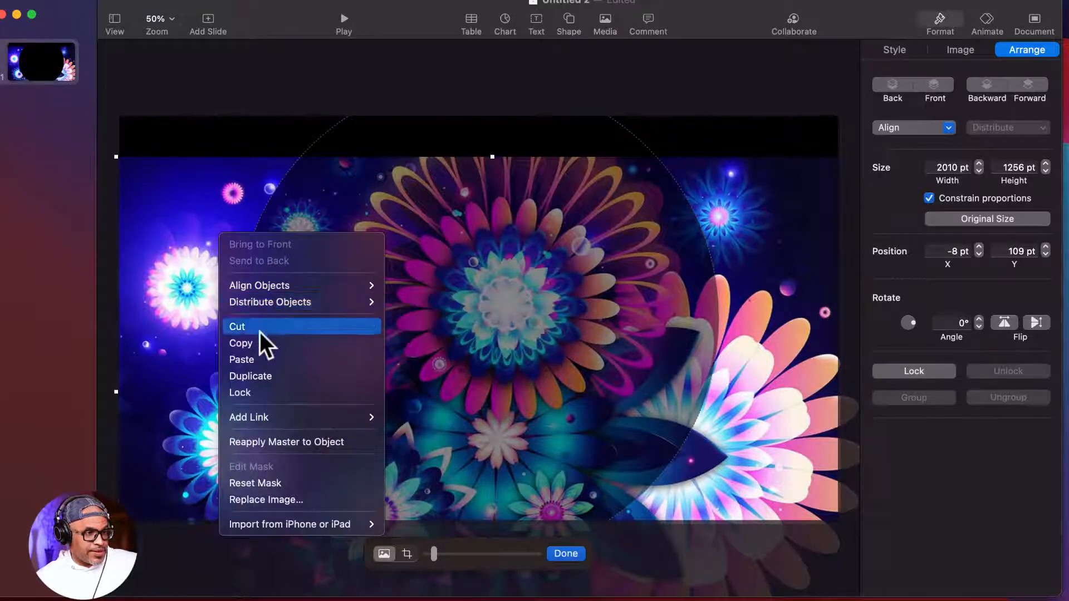
pyautogui.moveTo(262, 300)
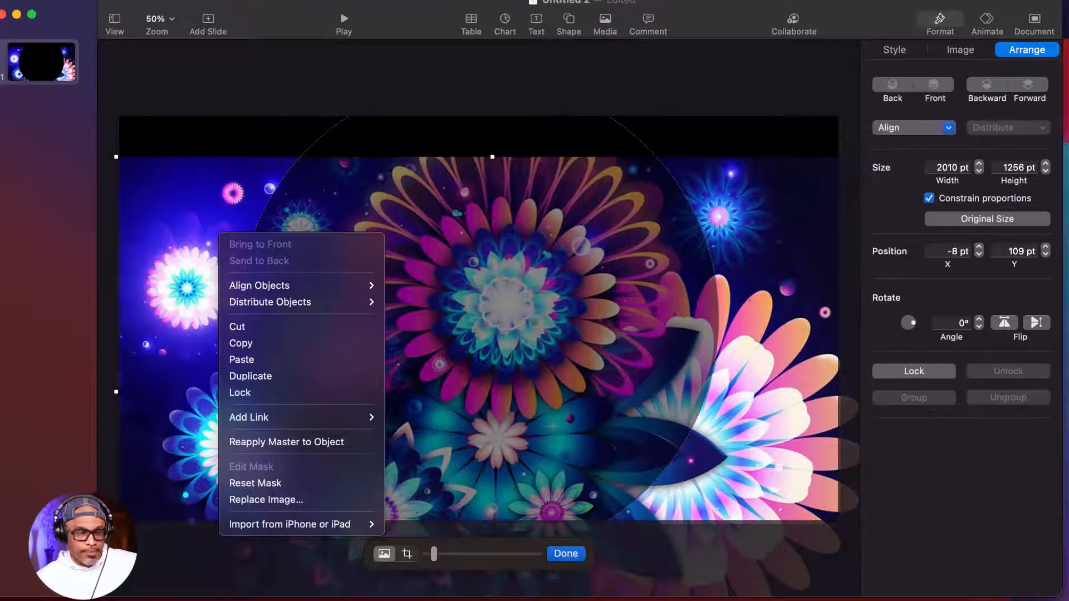
pyautogui.click(177, 210)
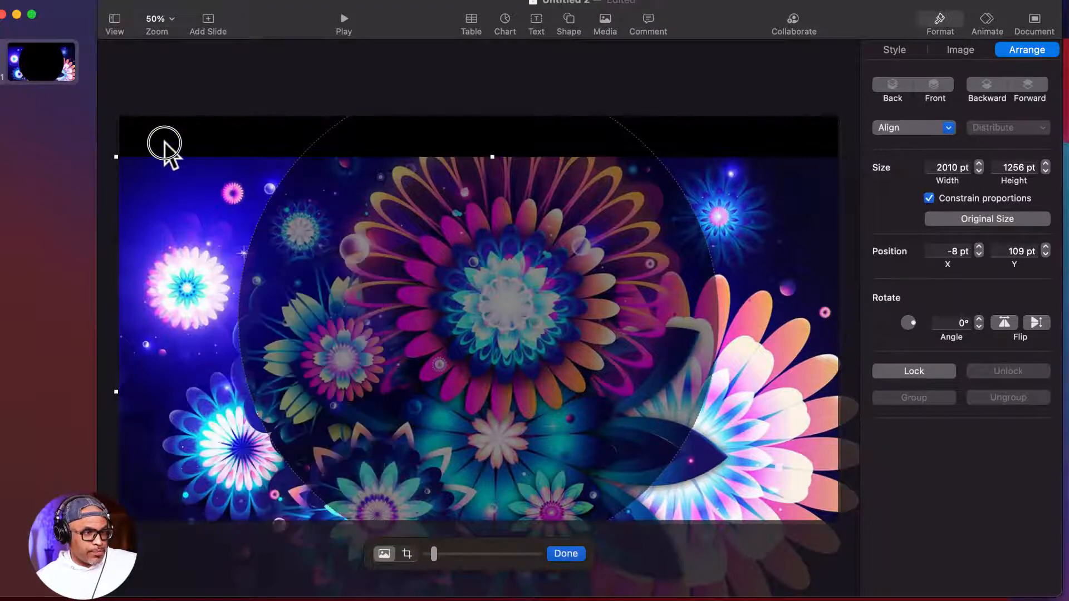
pyautogui.rightClick(175, 204)
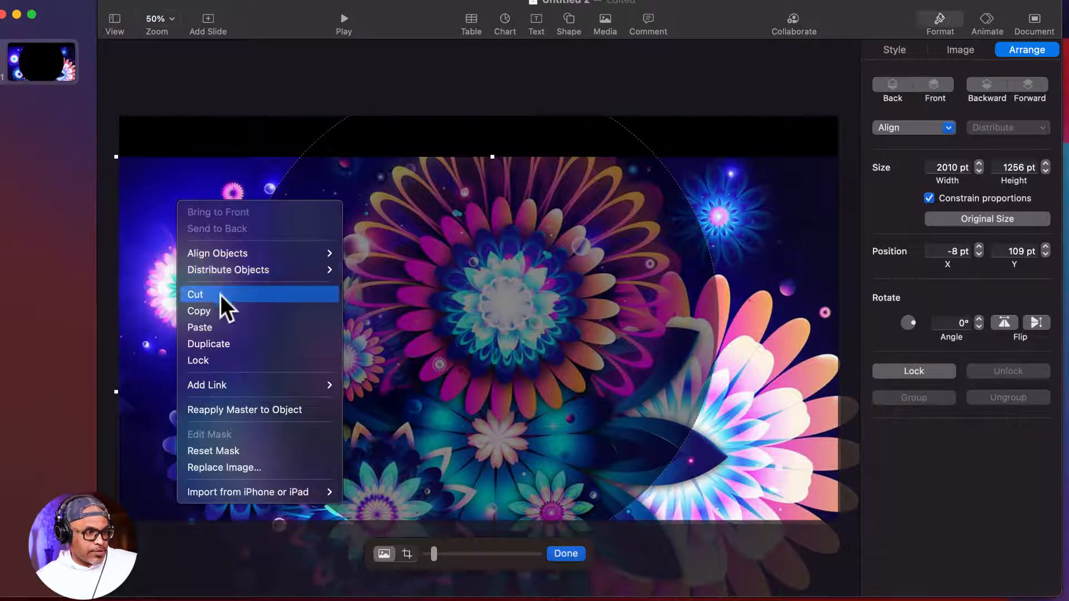
pyautogui.click(139, 278)
pyautogui.moveTo(179, 226); pyautogui.dragTo(182, 168)
# Examine the image masking commands, including Edit Mask and the Mask With Shape options, for the flower image.
pyautogui.click(79, 0)
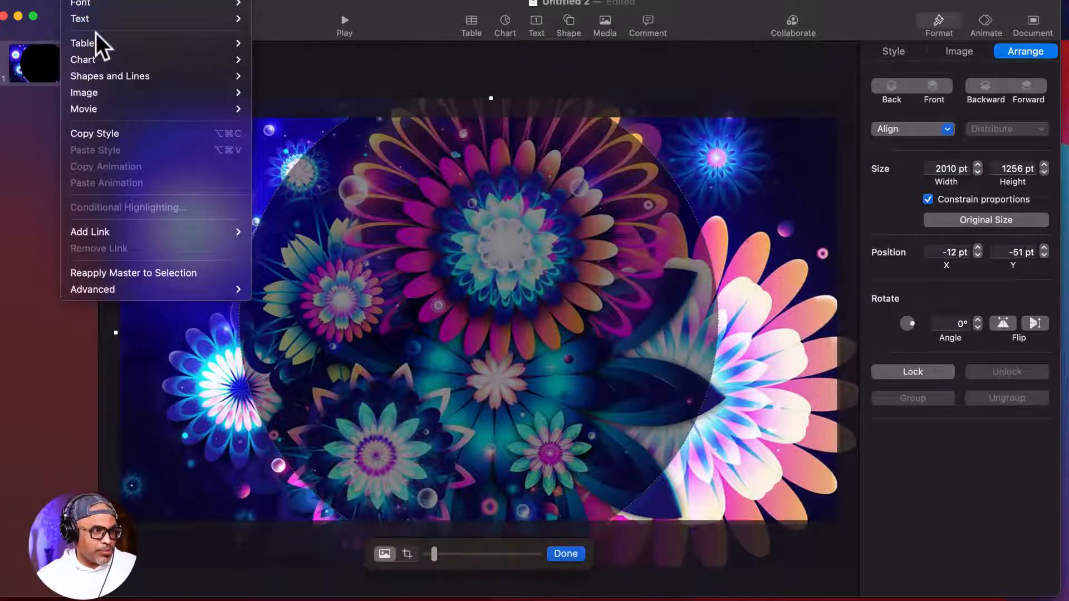
pyautogui.moveTo(103, 45)
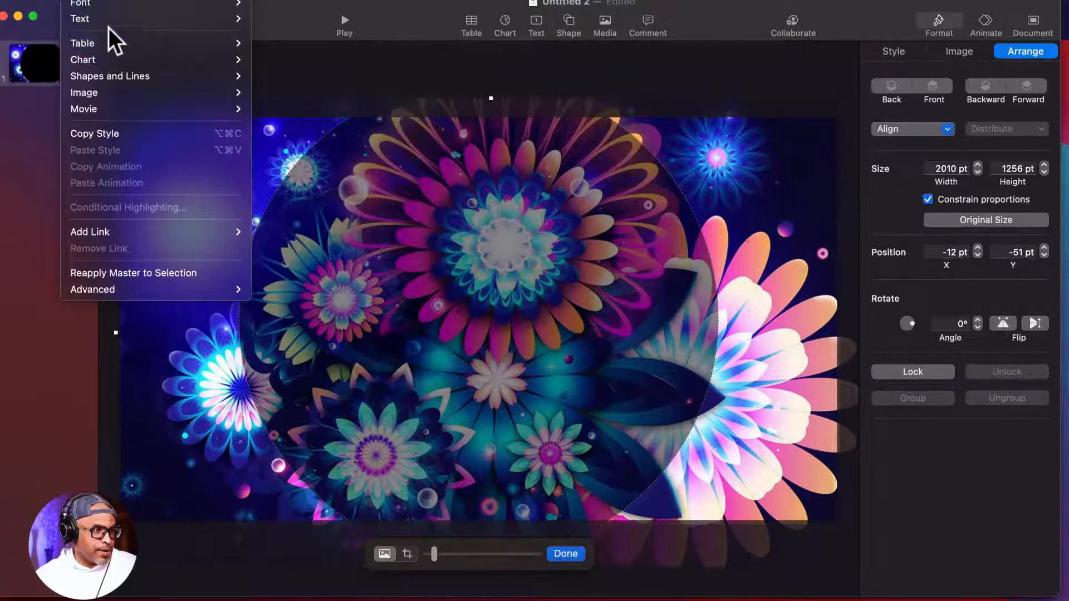
pyautogui.moveTo(122, 0)
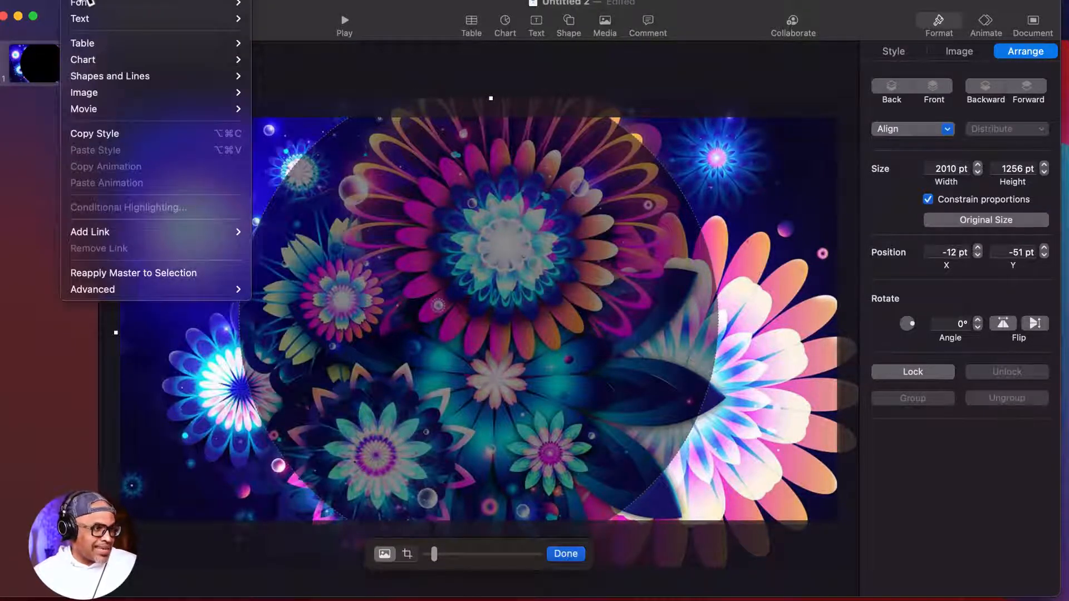
pyautogui.moveTo(102, 87)
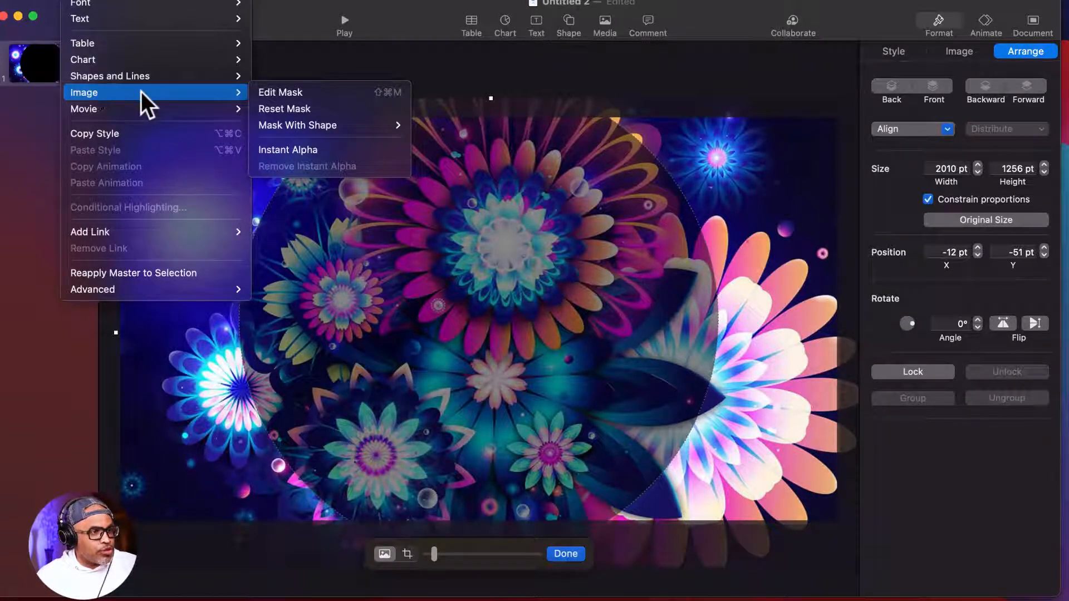
pyautogui.moveTo(285, 128)
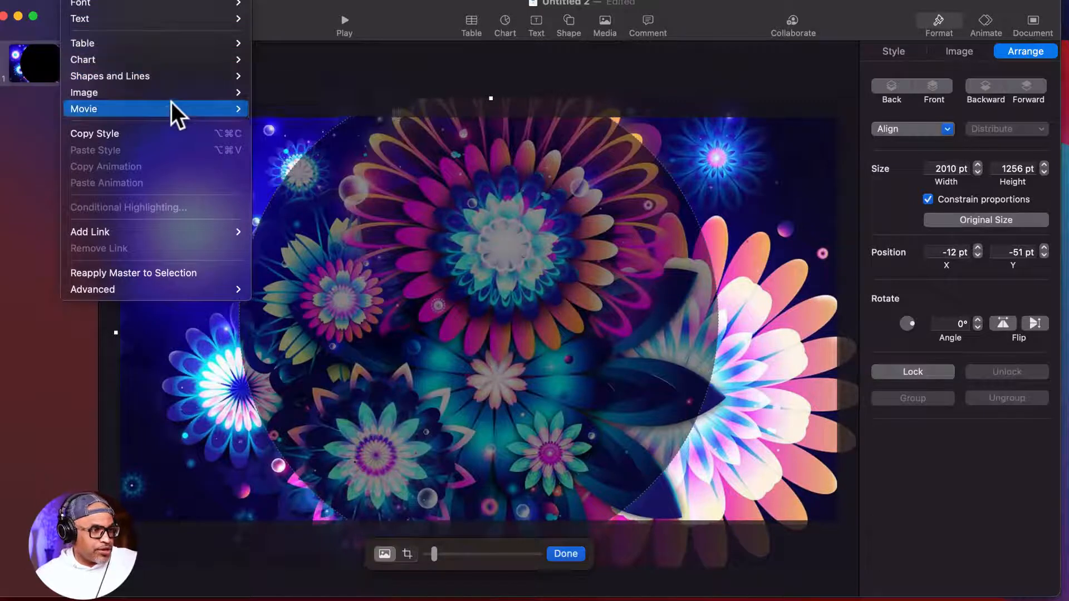
pyautogui.moveTo(166, 108)
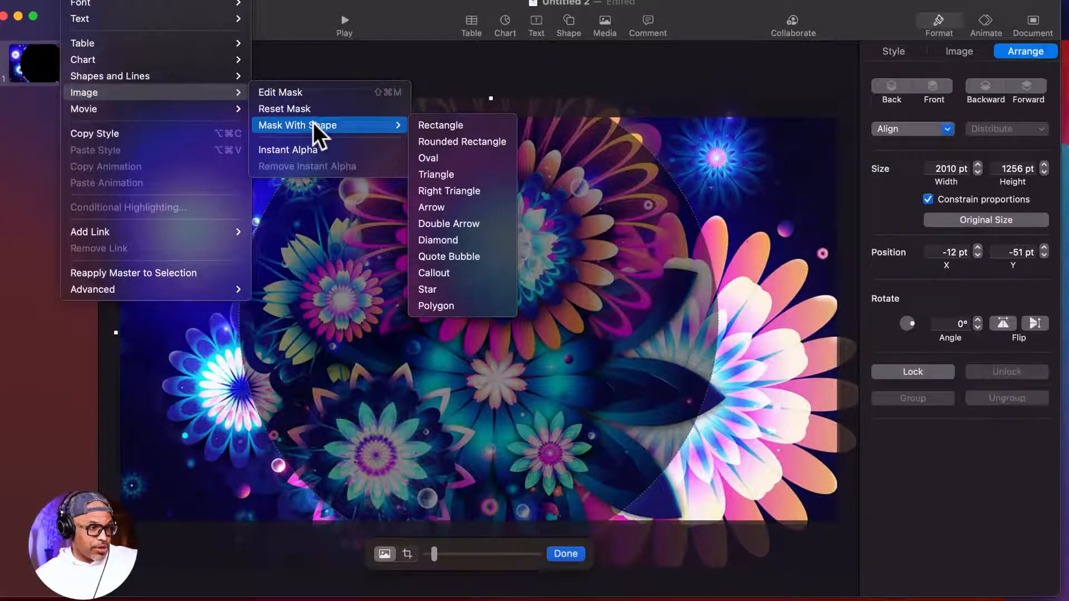
pyautogui.click(296, 90)
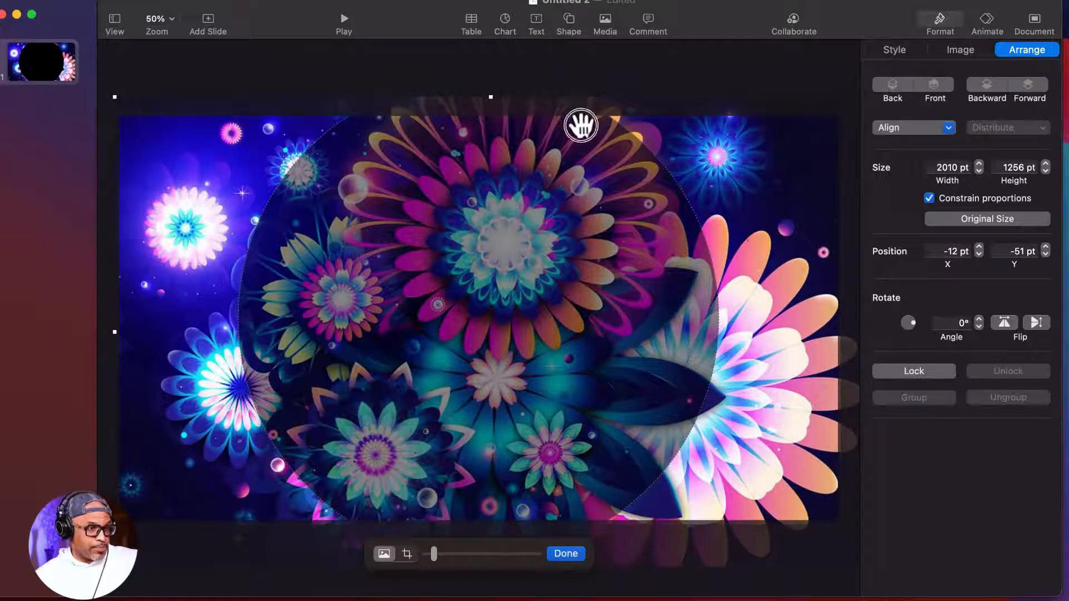
pyautogui.rightClick(762, 280)
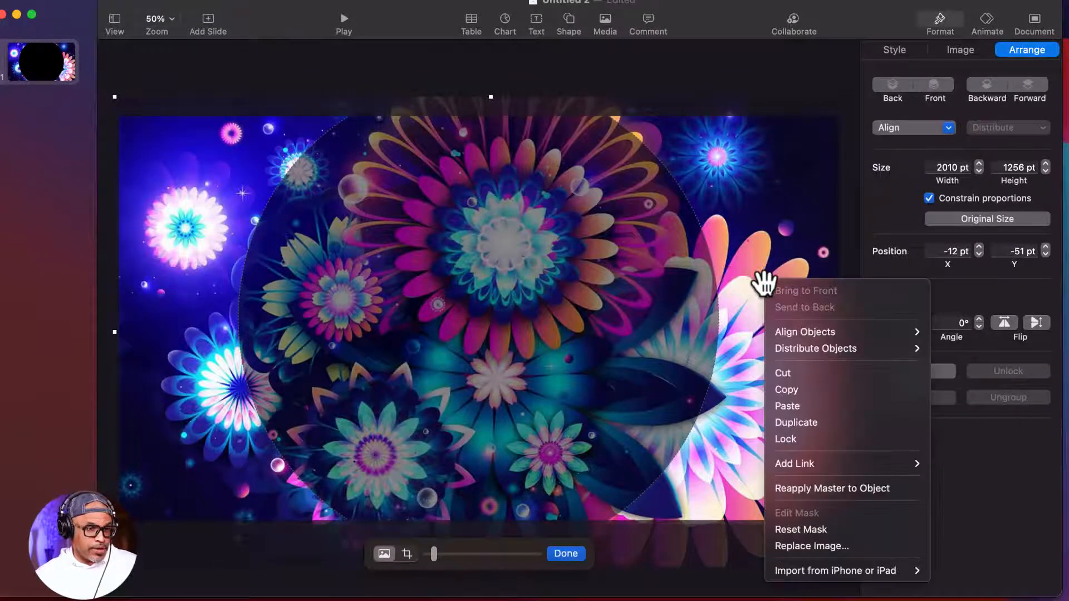
pyautogui.click(742, 155)
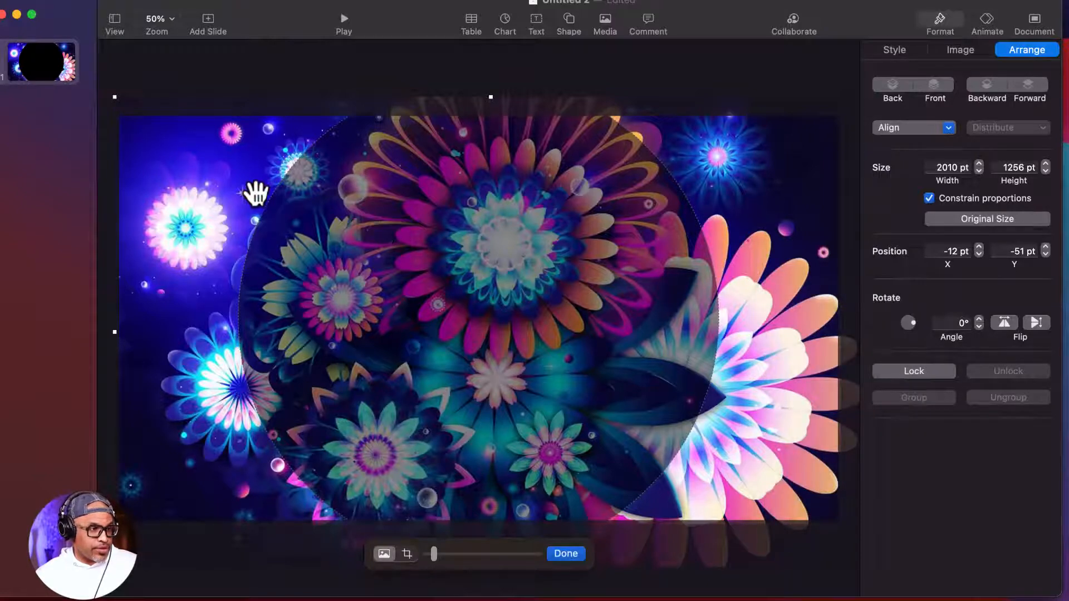
# Try shifting the flower image around inside the mask, ending lower at about X -45 pt, Y 202 pt.
pyautogui.moveTo(256, 192); pyautogui.dragTo(244, 155)
pyautogui.moveTo(506, 169); pyautogui.dragTo(508, 198)
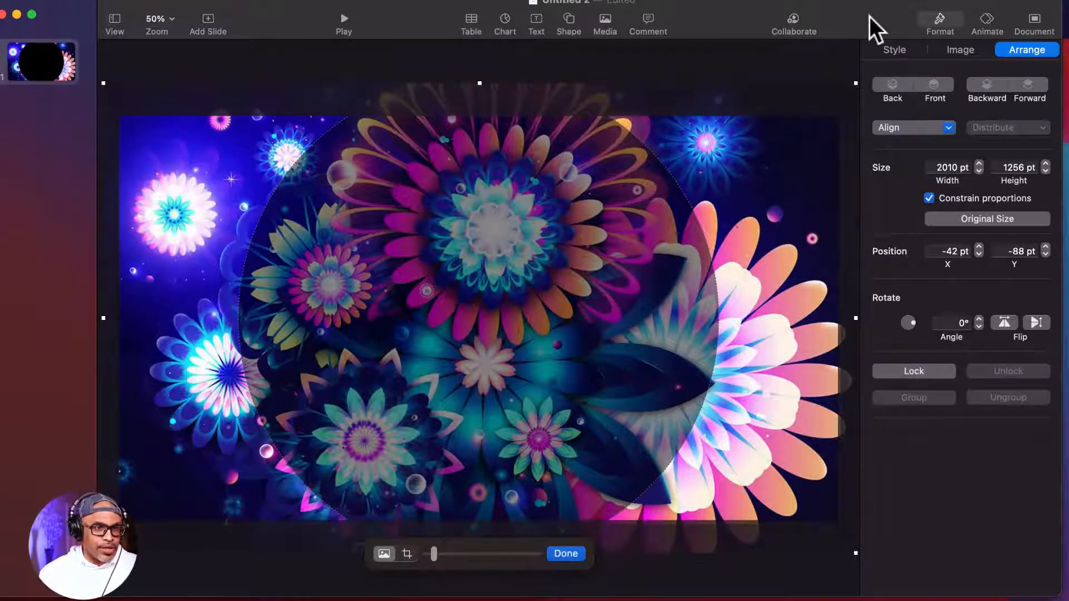
pyautogui.click(833, 10)
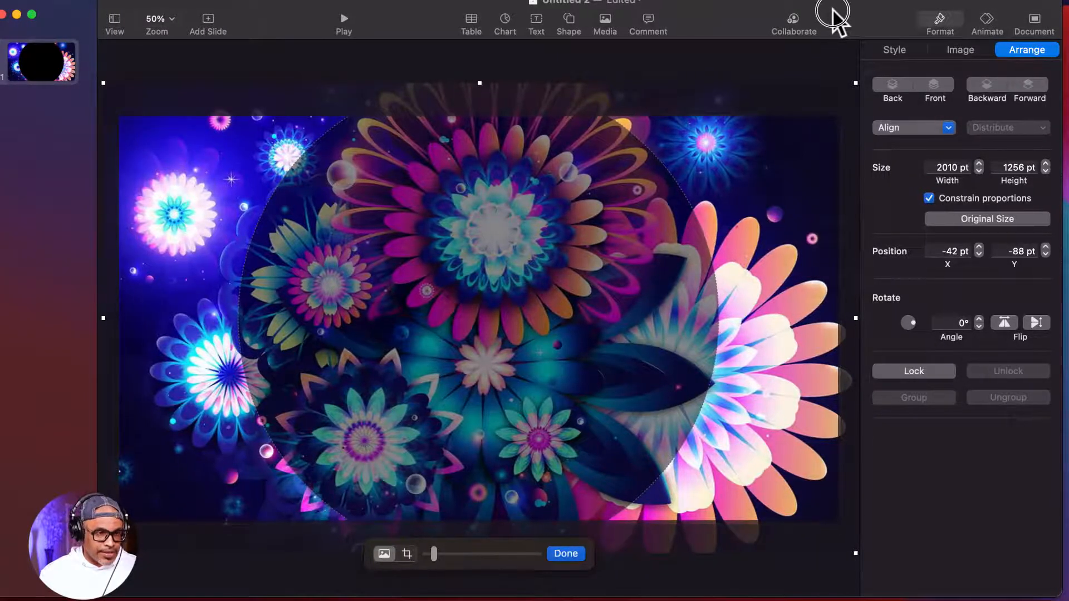
pyautogui.moveTo(612, 239); pyautogui.dragTo(609, 348)
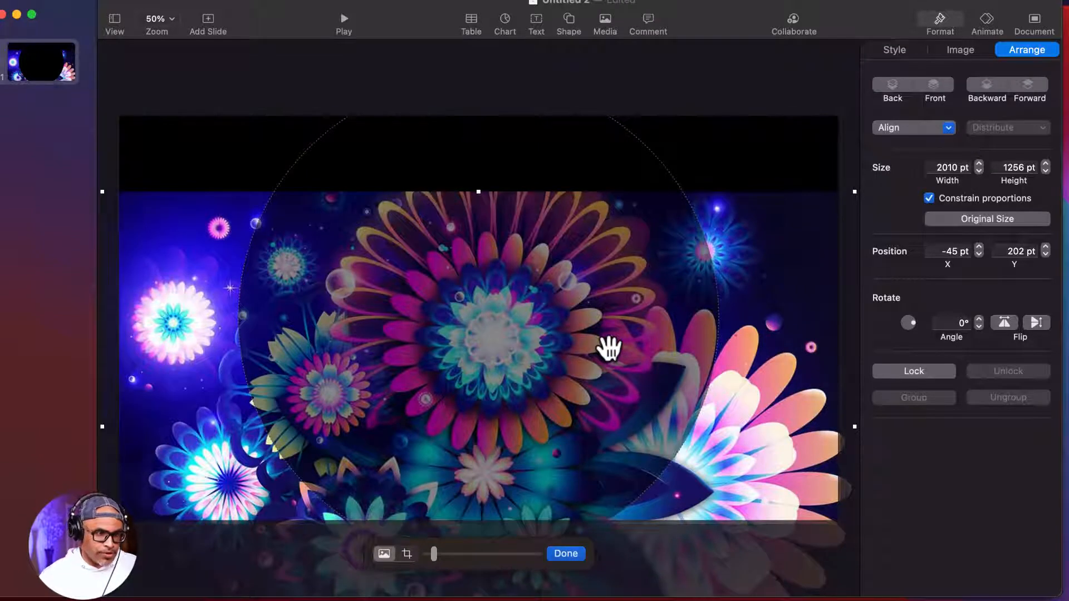
# Delete the masked flower graphic from the slide and undo the deletion.
pyautogui.press('Delete')
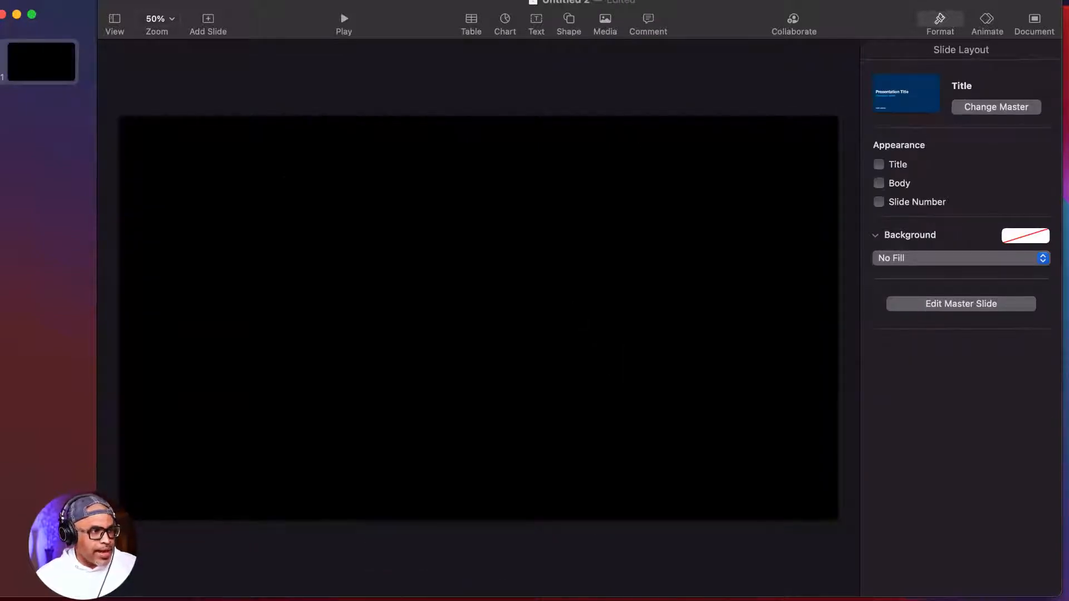
pyautogui.click(20, 2)
pyautogui.moveTo(1, 2)
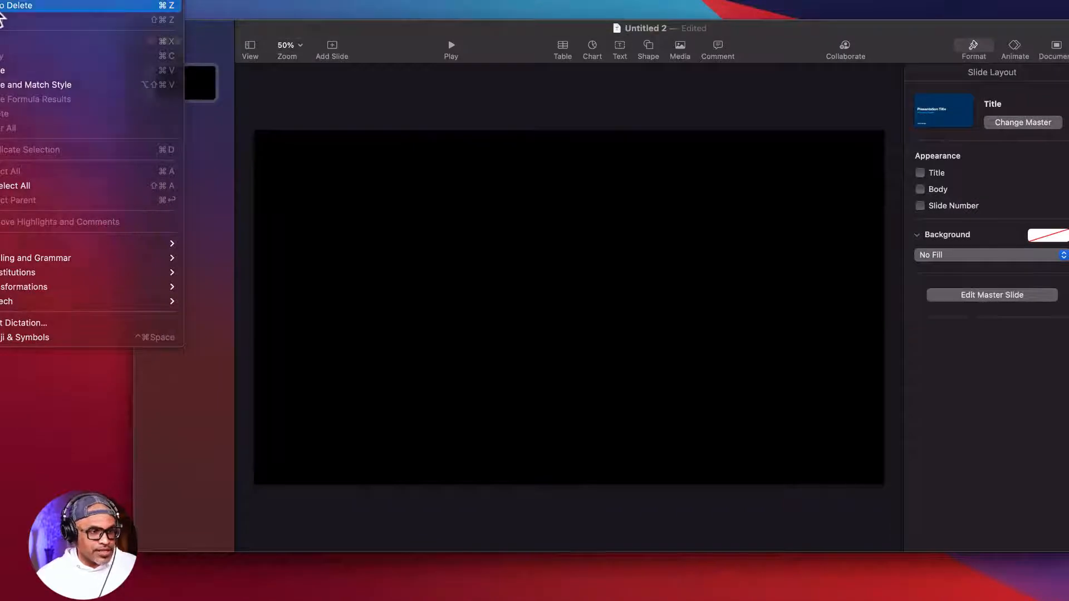
pyautogui.click(3, 6)
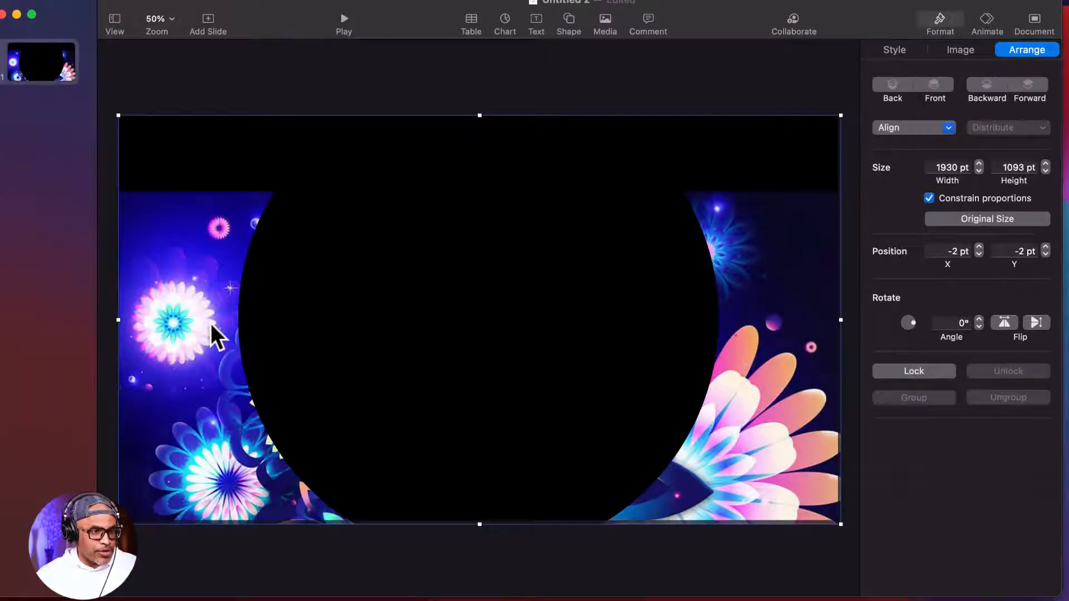
# Move the masked graphic to about X -5 pt, Y -30 pt and its flower image within the mask to about X -60 pt, Y -64 pt.
pyautogui.moveTo(211, 323)
pyautogui.mouseDown()
pyautogui.moveTo(212, 292)
pyautogui.moveTo(210, 317)
pyautogui.mouseUp()
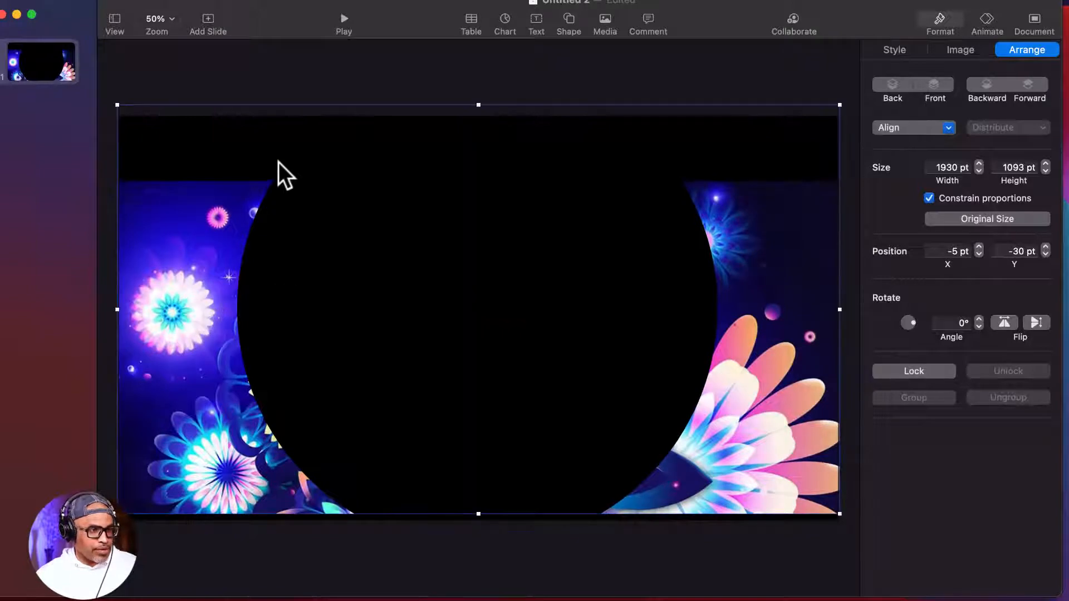
pyautogui.doubleClick(231, 222)
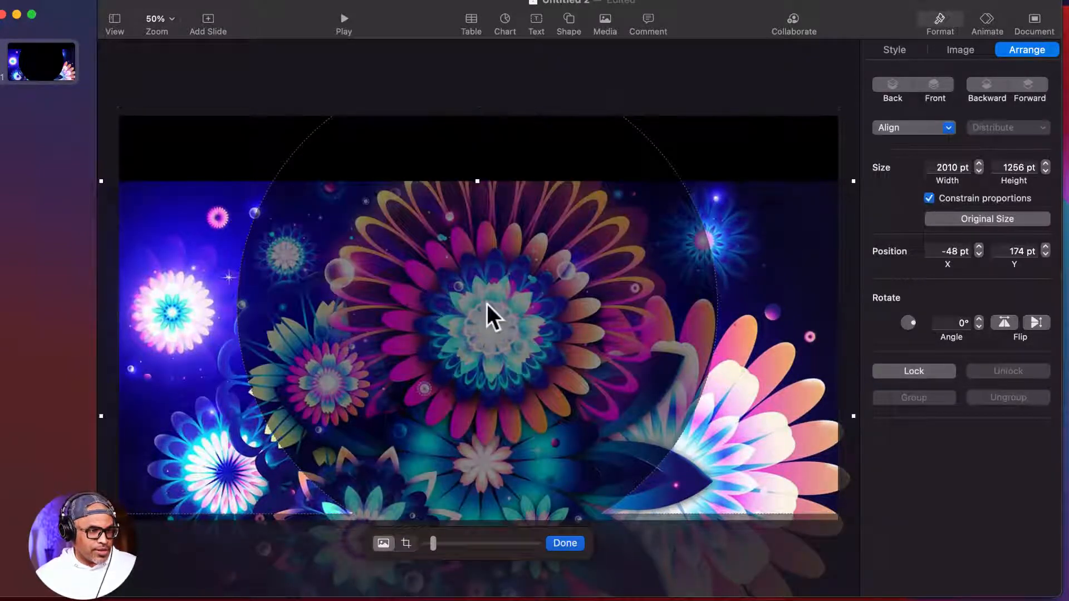
pyautogui.moveTo(487, 304); pyautogui.dragTo(482, 218)
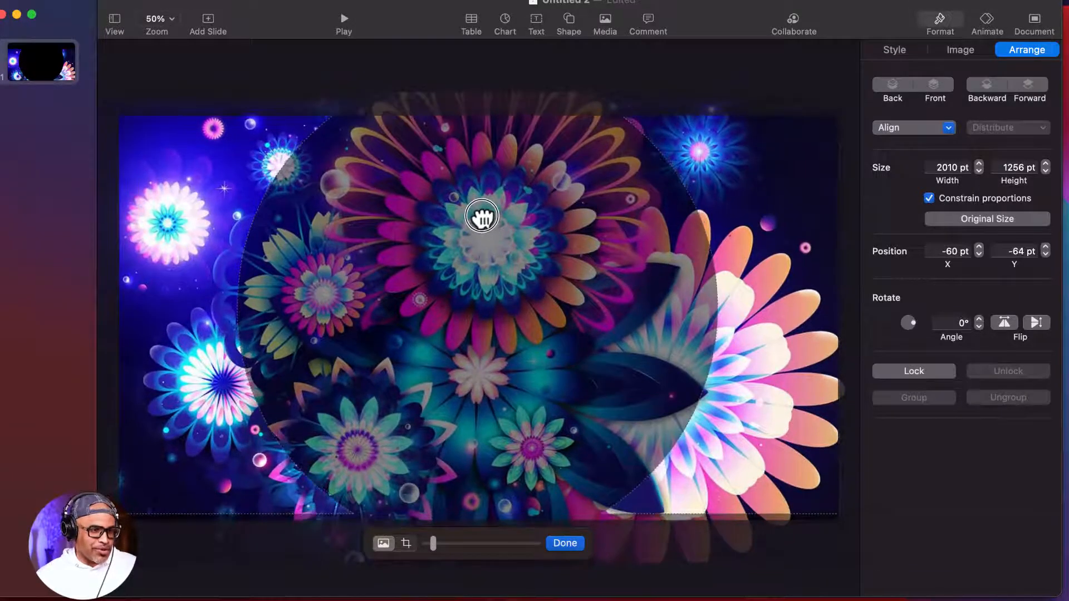
pyautogui.click(575, 545)
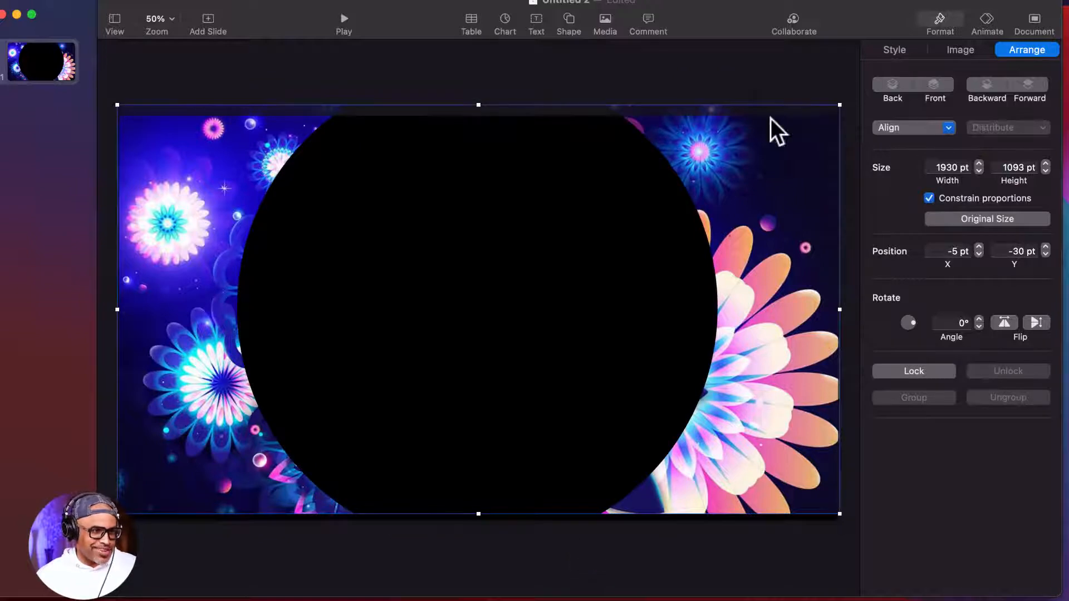
pyautogui.click(726, 70)
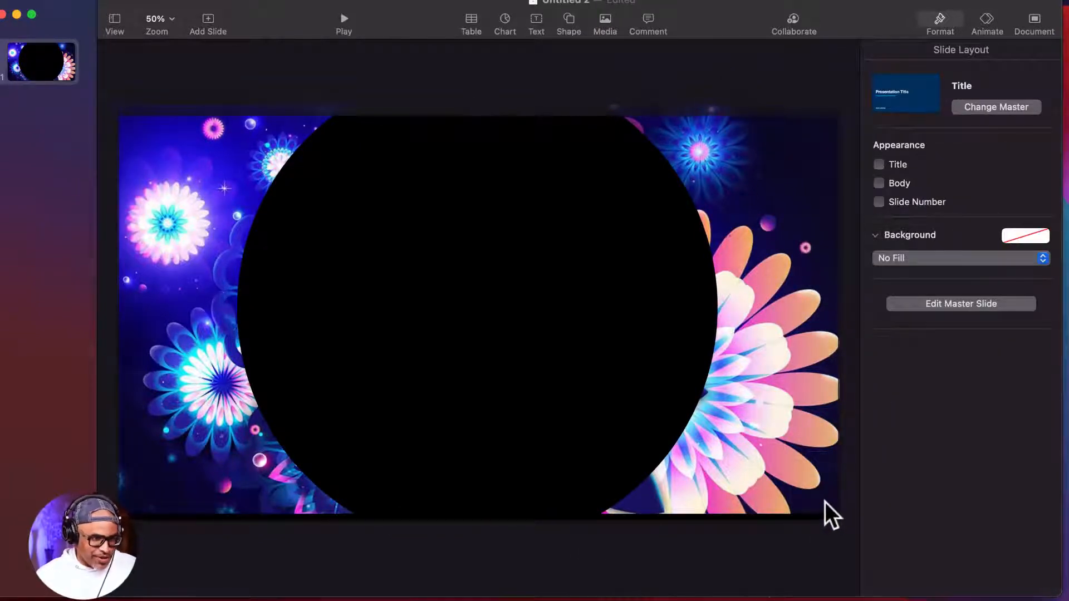
# Enlarge the flower image's mask to about 1952 × 1139 pt so that it covers the slide's lower edge.
pyautogui.doubleClick(770, 453)
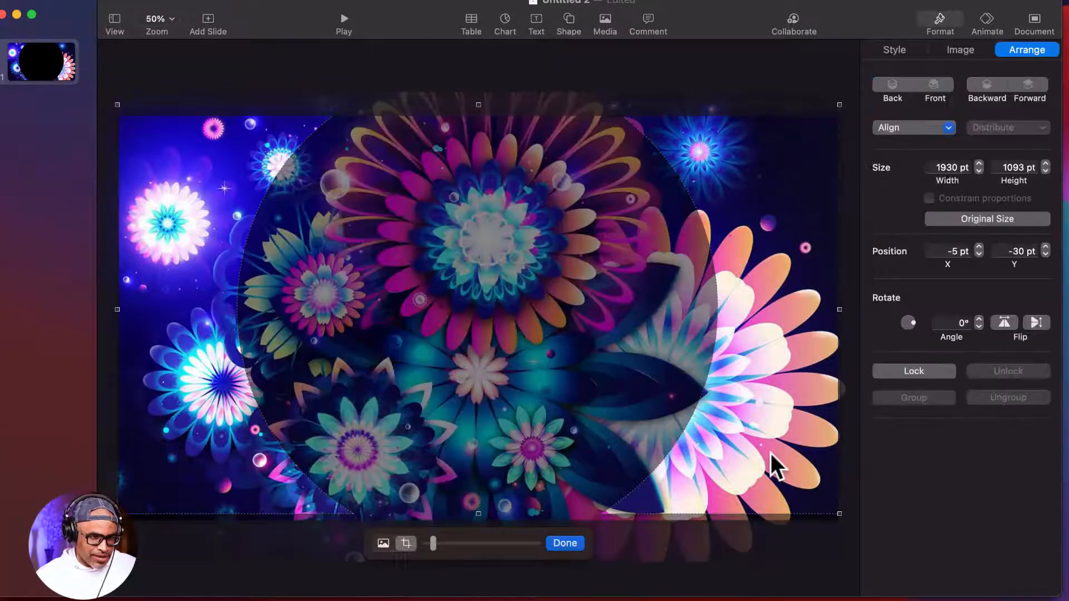
pyautogui.moveTo(839, 516); pyautogui.dragTo(848, 531)
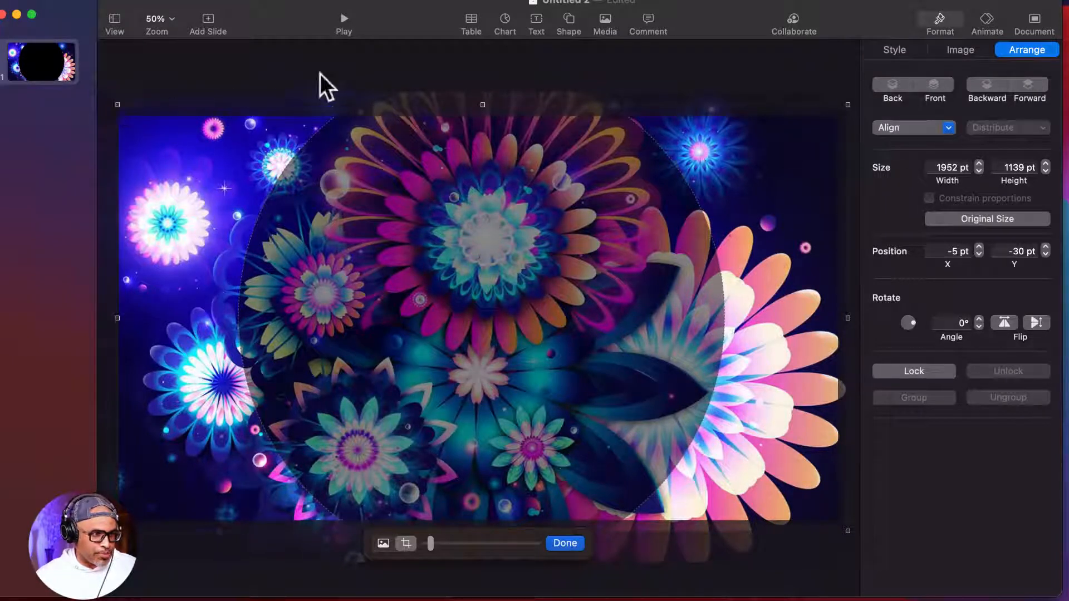
pyautogui.click(569, 543)
pyautogui.click(758, 555)
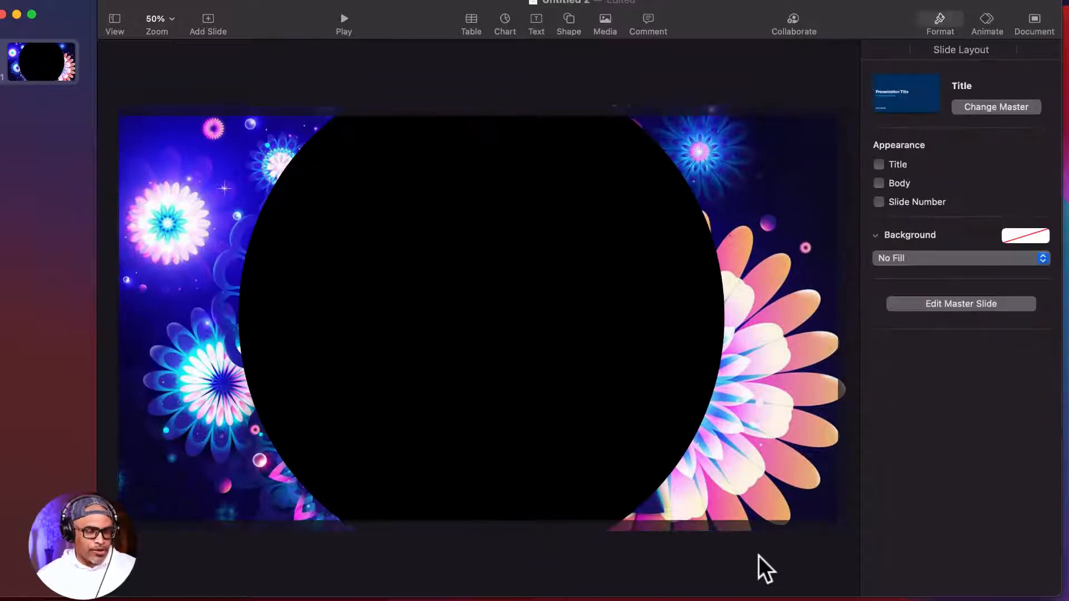
# Insert a circle shape in the middle of the slide and apply the orange shape style to it.
pyautogui.click(569, 19)
pyautogui.click(690, 129)
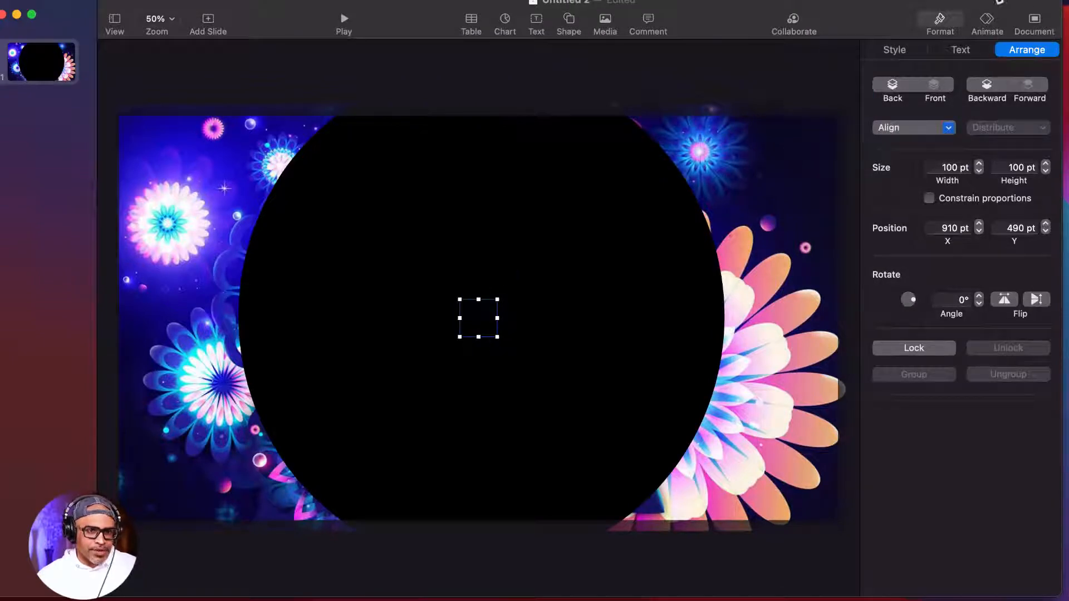
pyautogui.moveTo(806, 8); pyautogui.dragTo(806, 8)
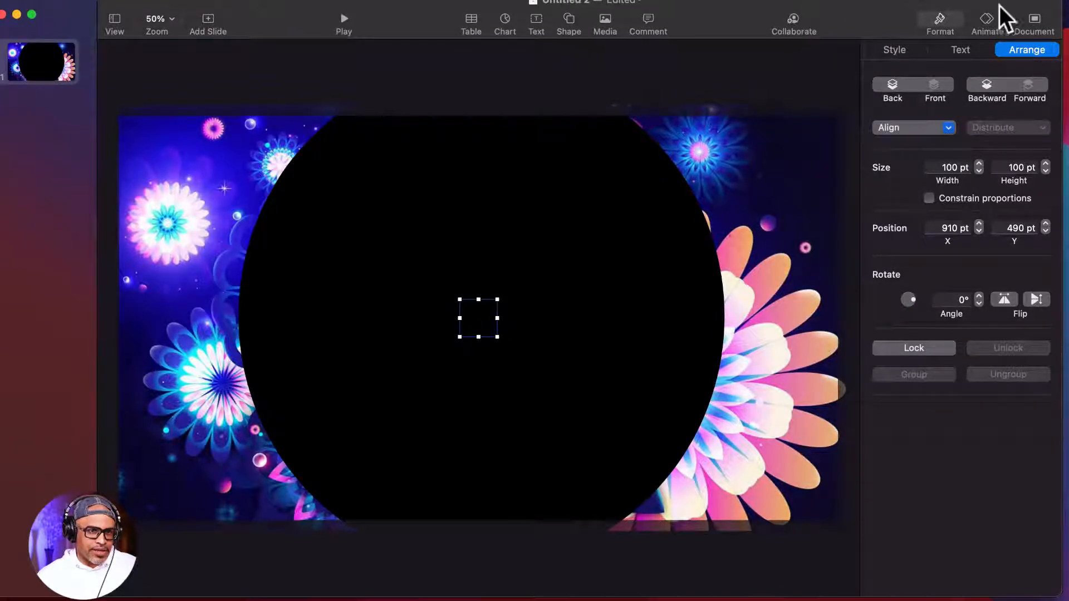
pyautogui.click(940, 17)
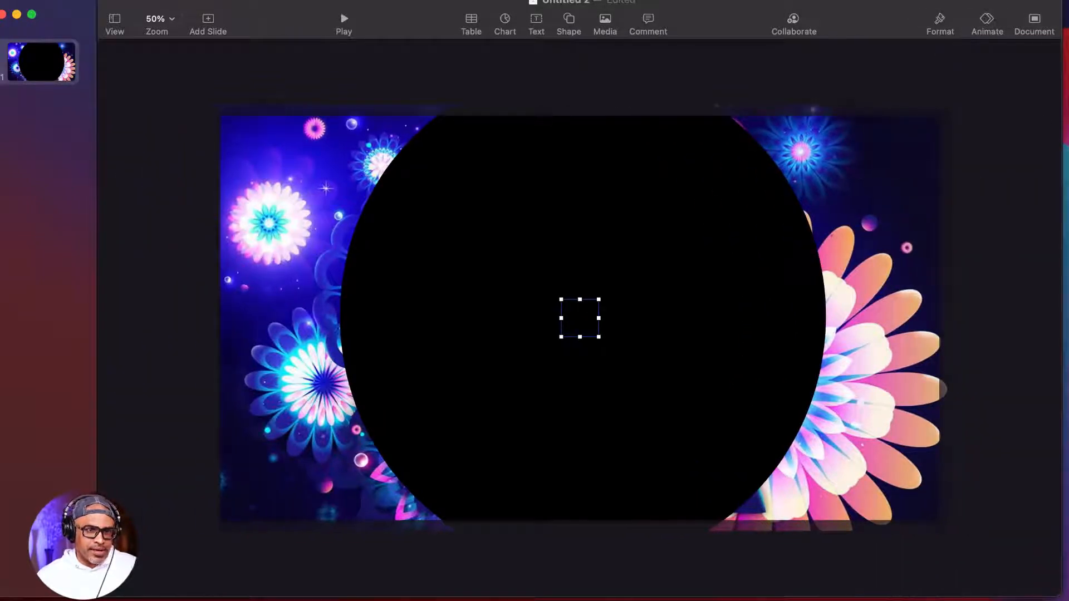
pyautogui.click(937, 25)
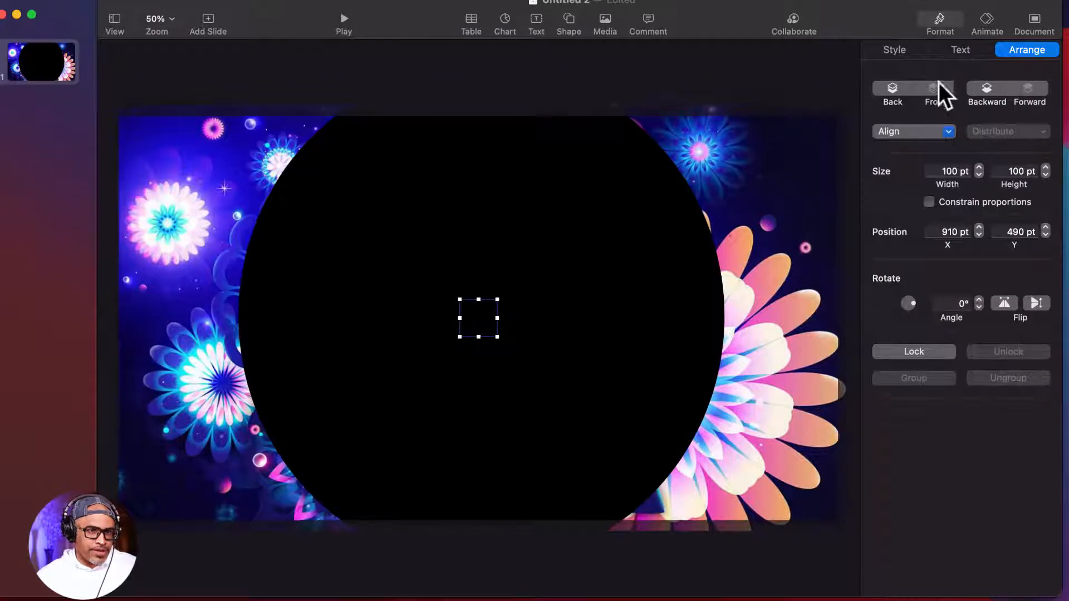
pyautogui.click(904, 50)
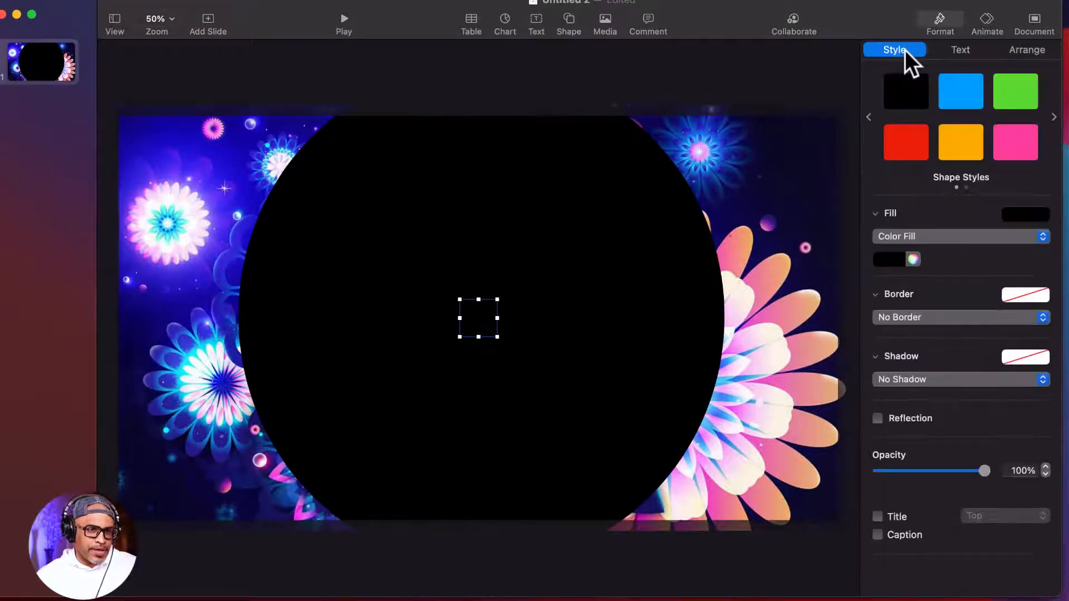
pyautogui.click(944, 136)
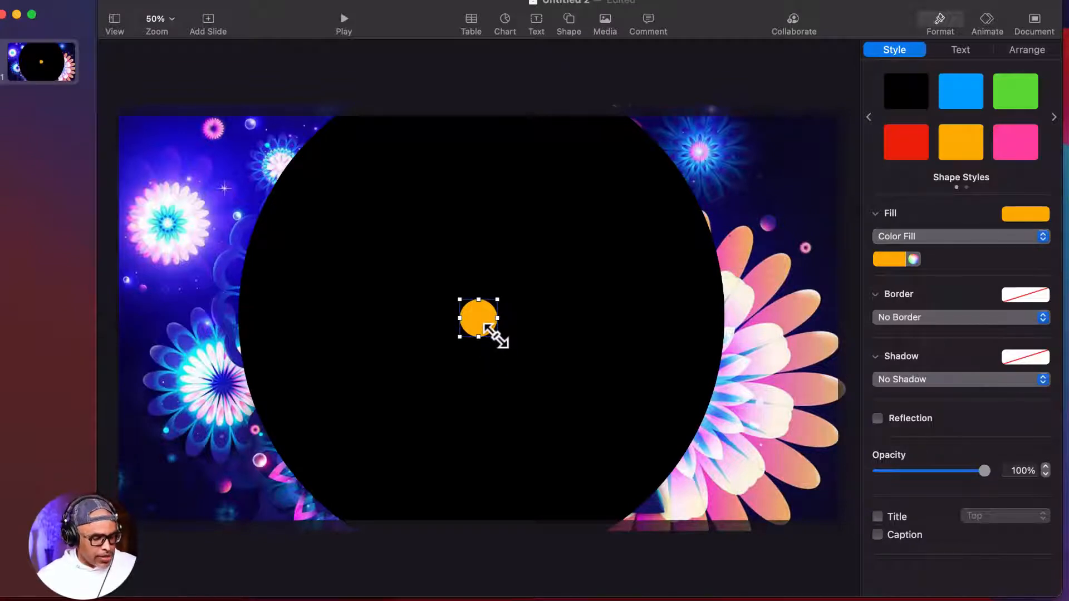
# Enlarge the orange circle to nearly fill the round cut-out and center it on the slide, leaving a black ring around it.
pyautogui.moveTo(497, 336); pyautogui.dragTo(652, 527)
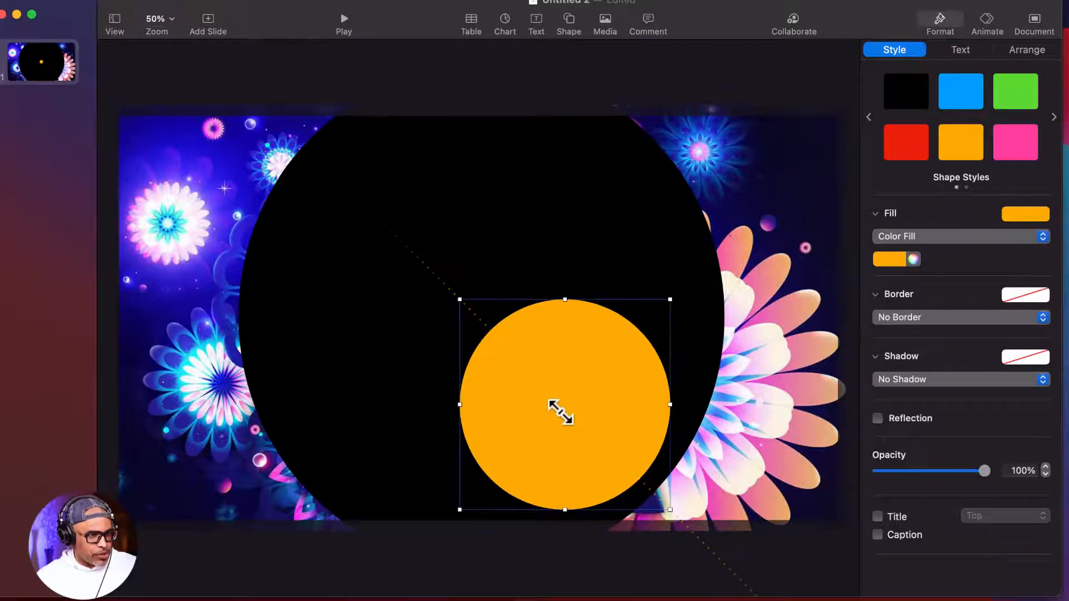
pyautogui.keyDown('shift'); pyautogui.click(549, 400); pyautogui.keyUp('shift')
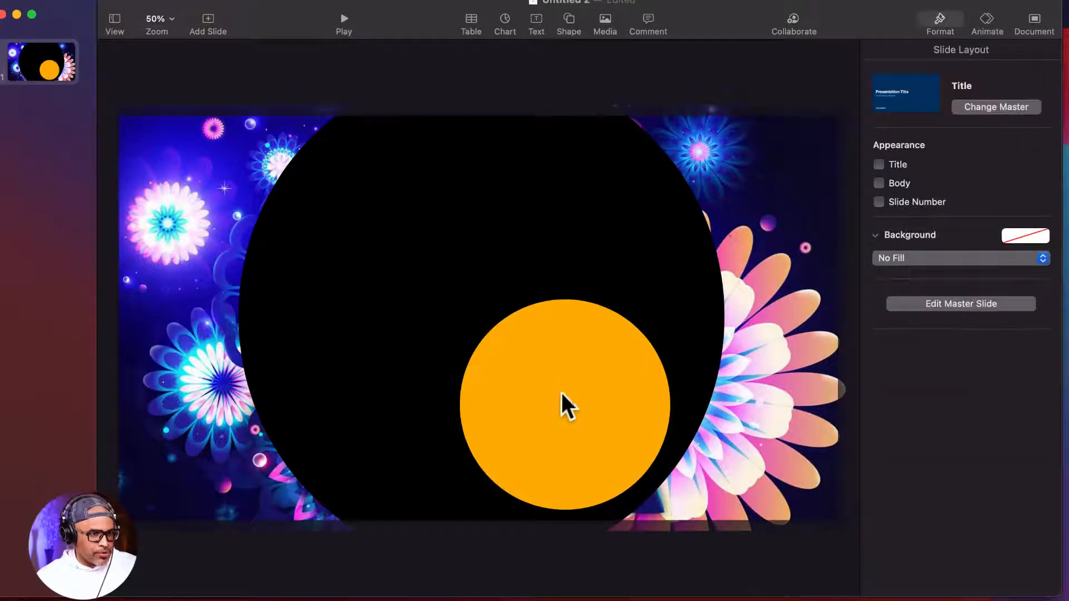
pyautogui.moveTo(562, 406); pyautogui.dragTo(399, 230)
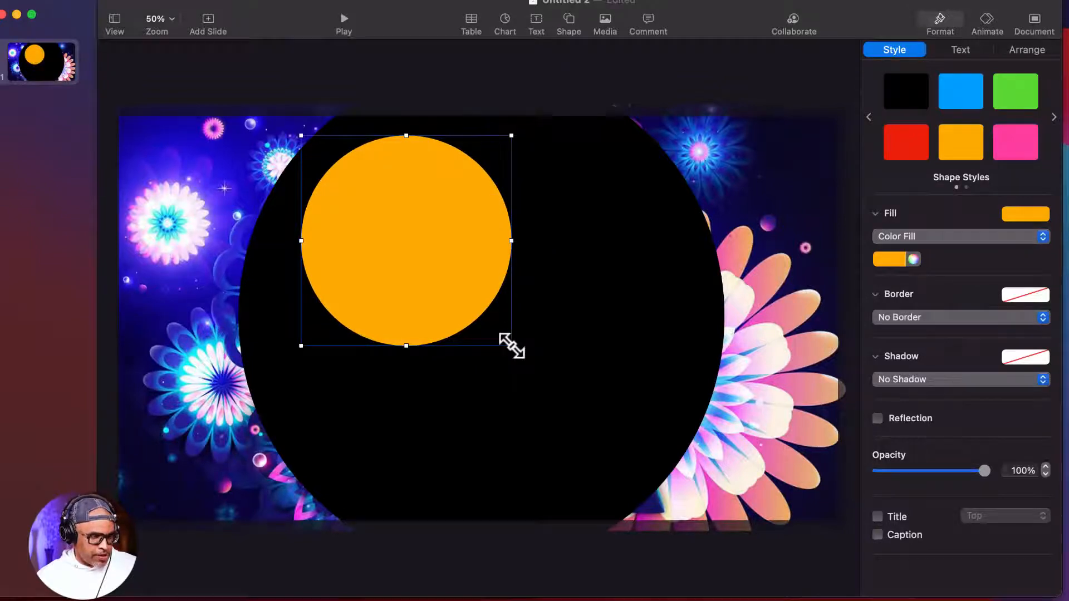
pyautogui.moveTo(510, 348); pyautogui.dragTo(659, 513)
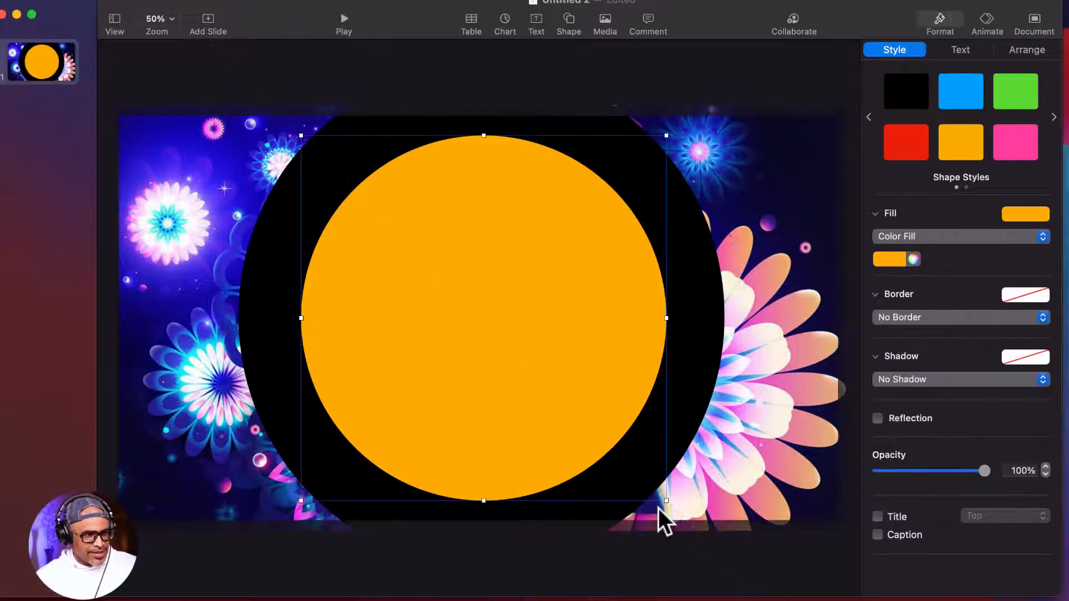
pyautogui.moveTo(523, 357)
pyautogui.mouseDown()
pyautogui.moveTo(511, 359)
pyautogui.moveTo(521, 352)
pyautogui.mouseUp()
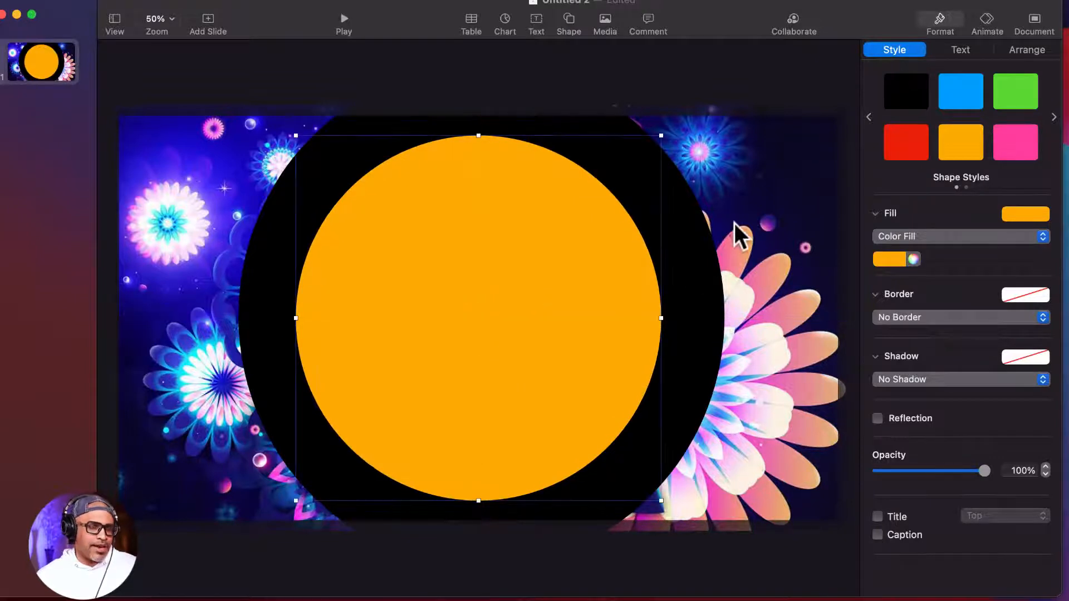
# Remove the inner circle's fill and give it a line border in orange.
pyautogui.click(943, 234)
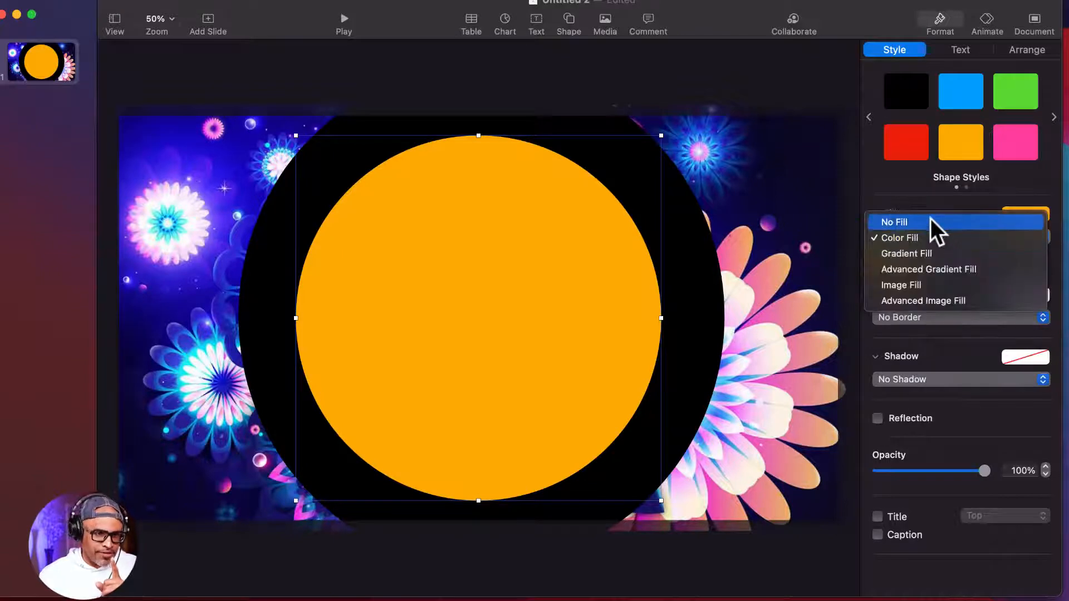
pyautogui.click(930, 219)
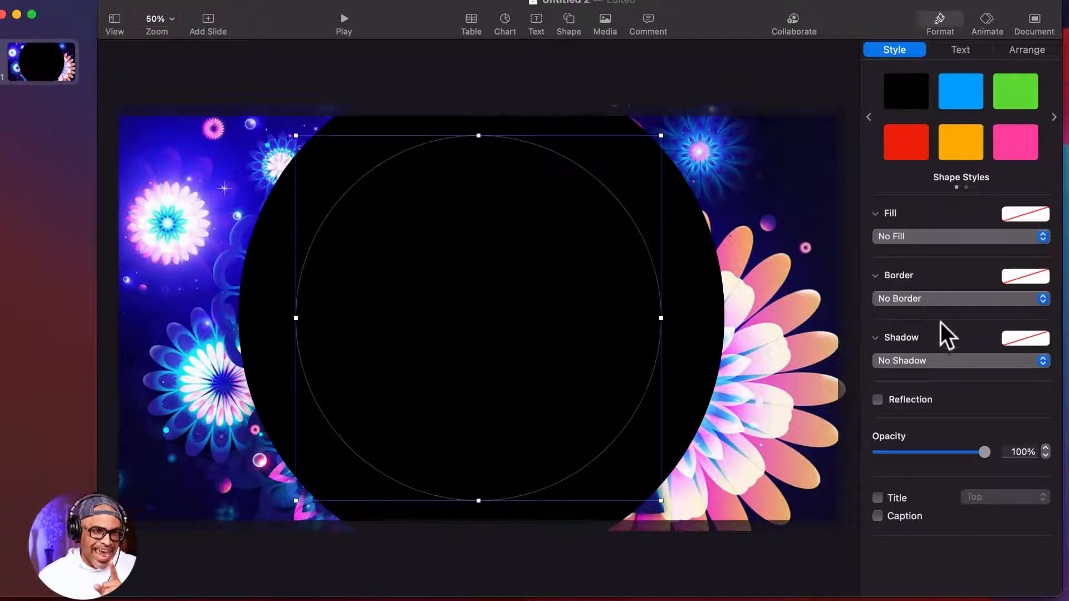
pyautogui.click(937, 298)
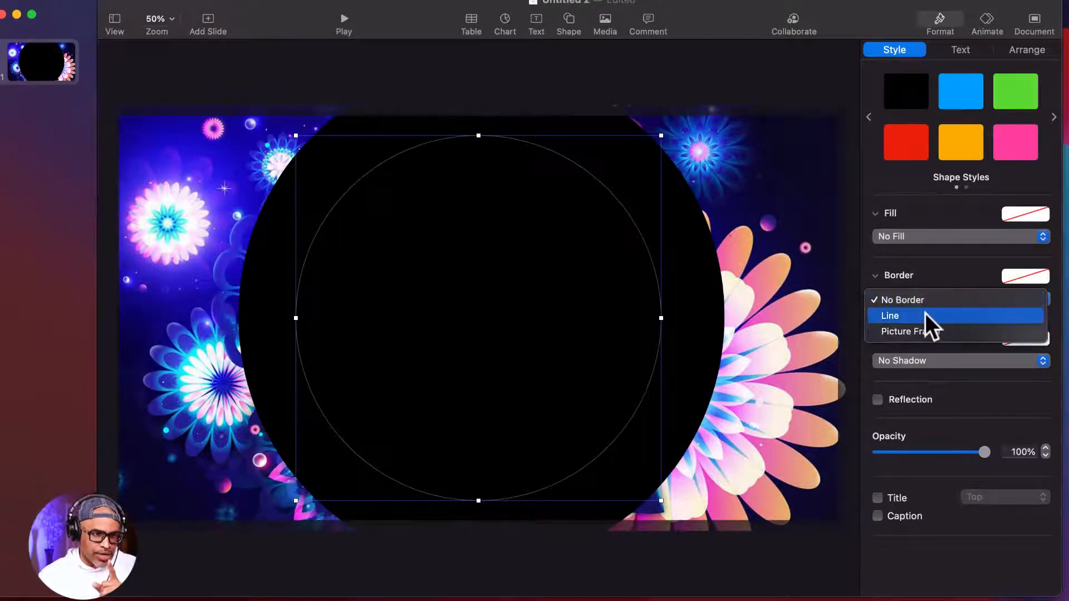
pyautogui.click(926, 312)
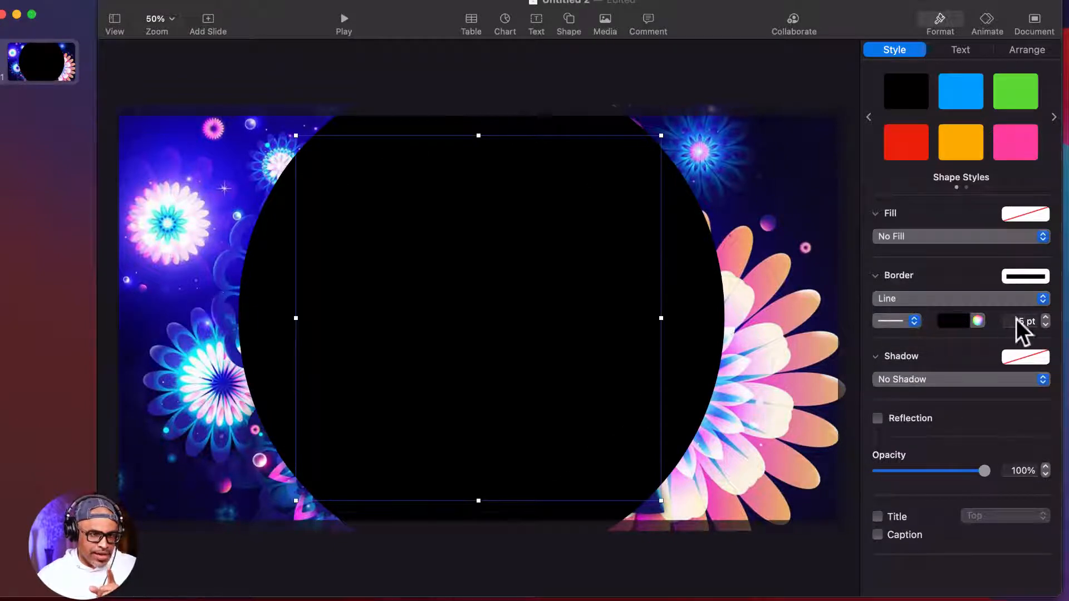
pyautogui.click(963, 321)
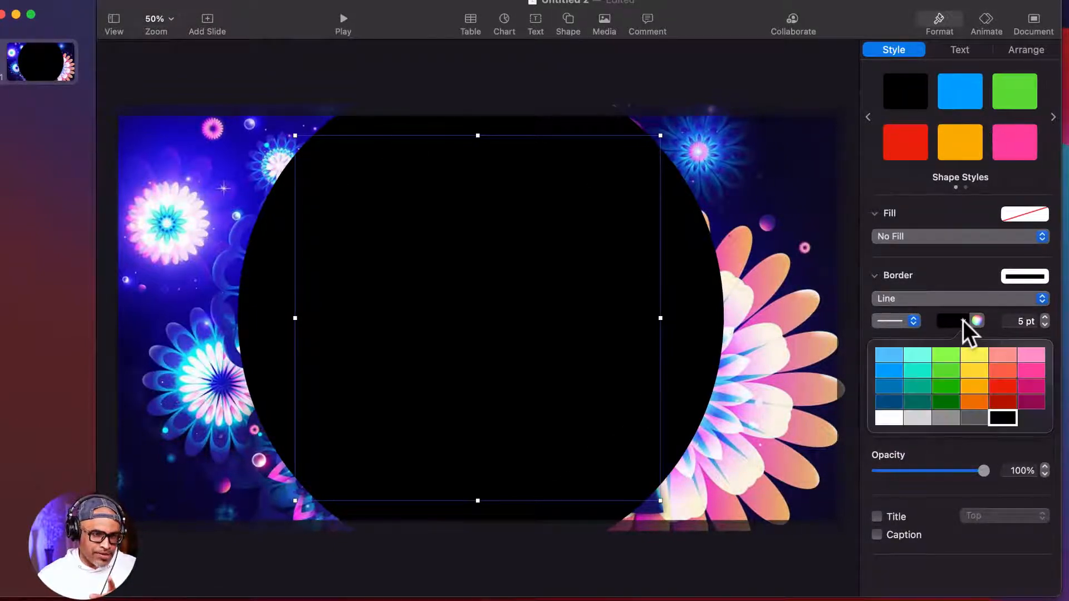
pyautogui.click(981, 386)
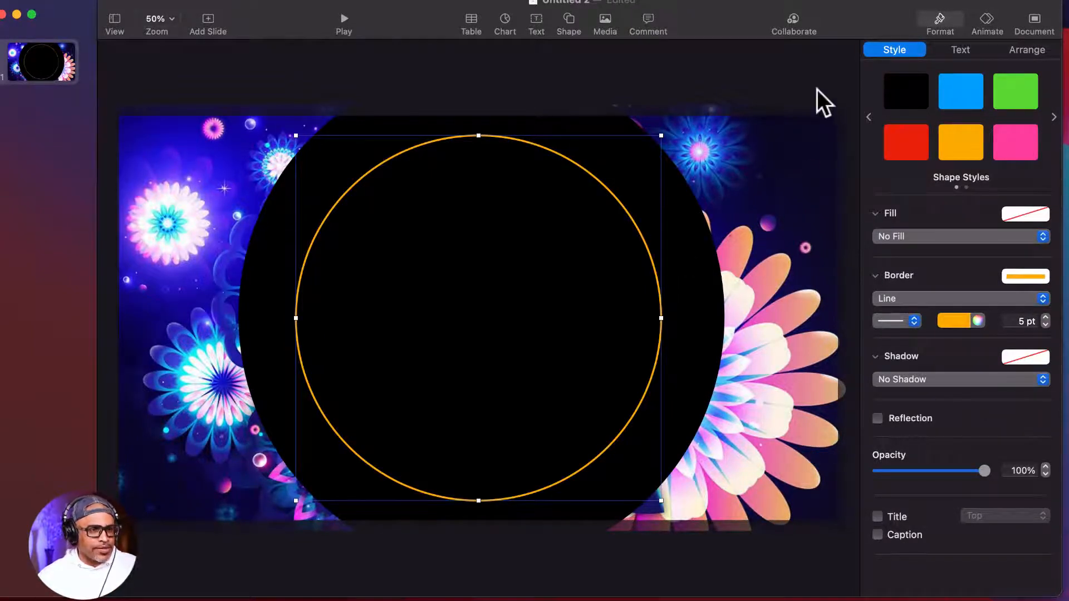
pyautogui.click(806, 78)
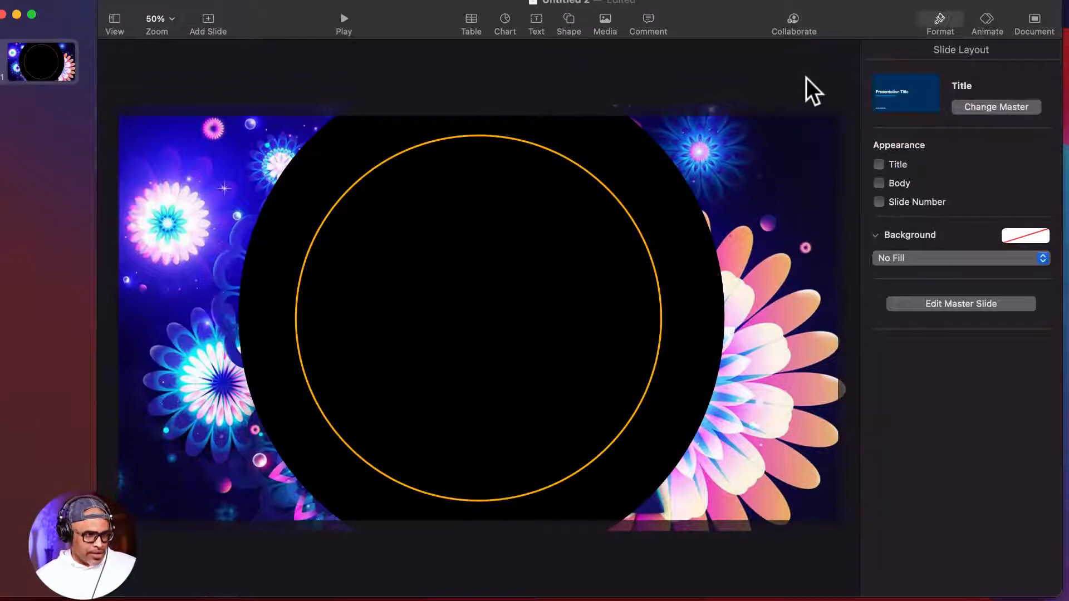
# Change the orange circle's border to the dotted line style with small, closely spaced square dots.
pyautogui.click(658, 276)
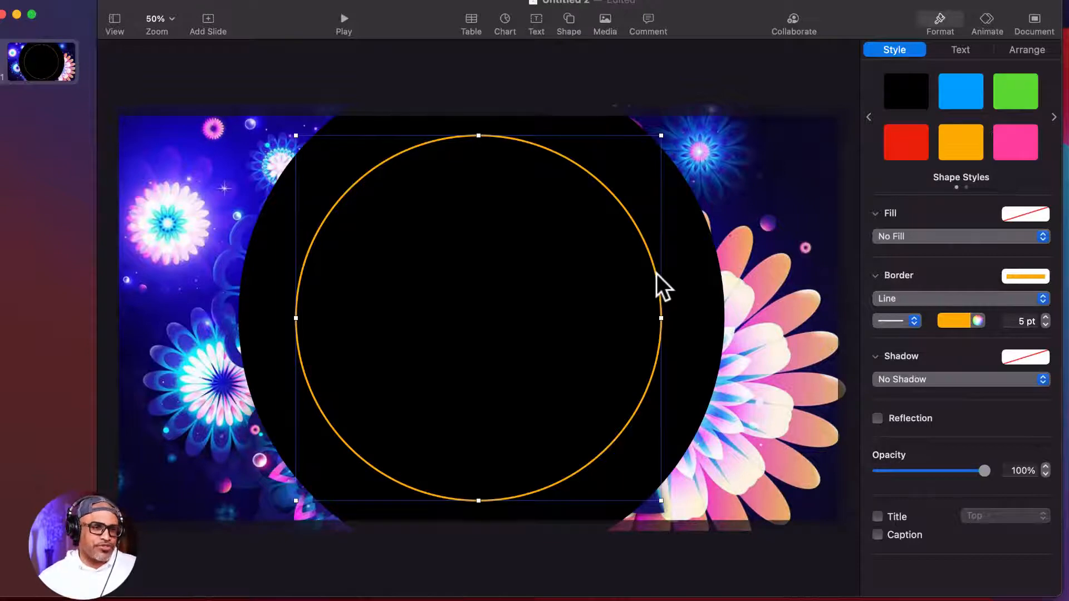
pyautogui.click(911, 319)
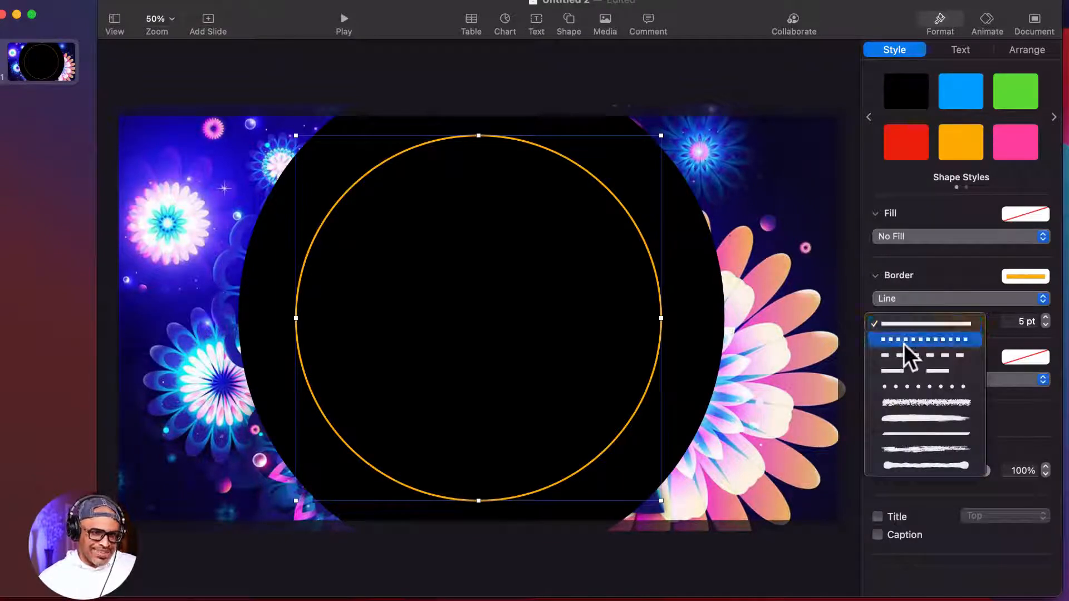
pyautogui.click(905, 339)
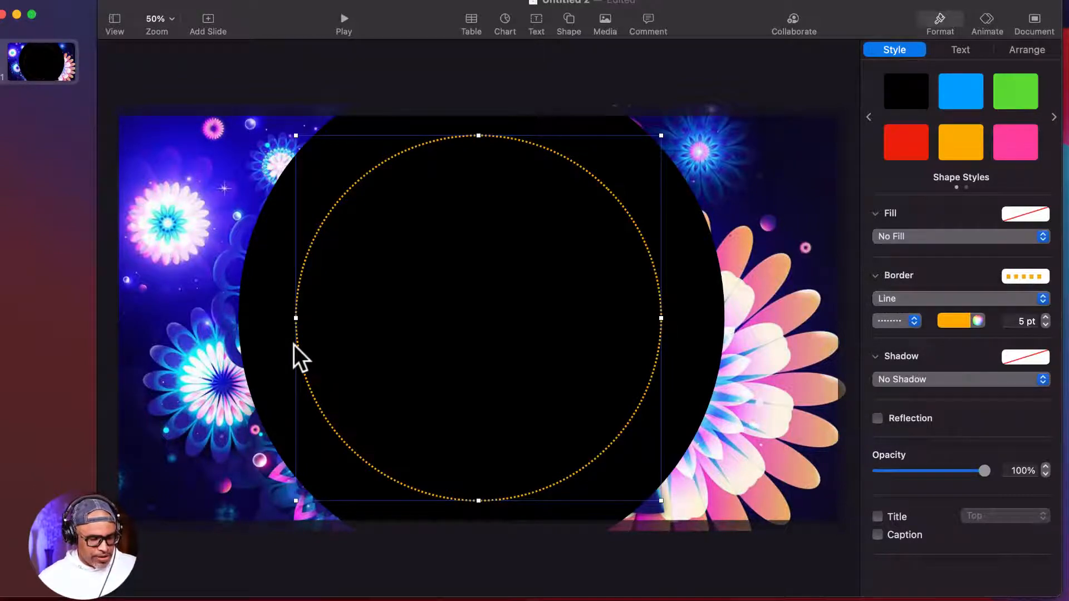
# Duplicate the orange dotted circle and set the copy's border color to red.
pyautogui.press('super+d')
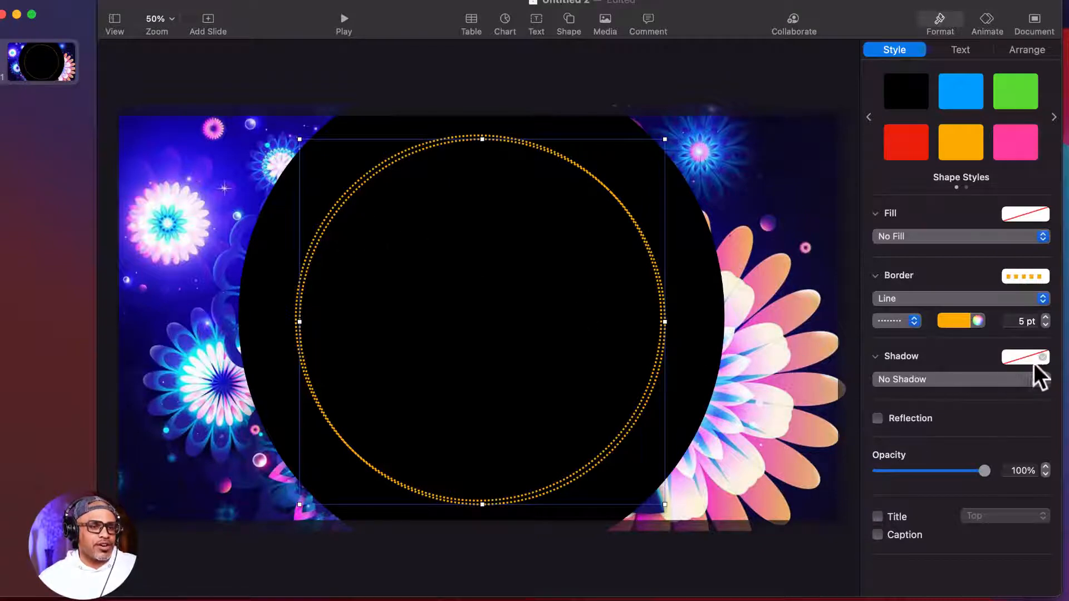
pyautogui.click(964, 322)
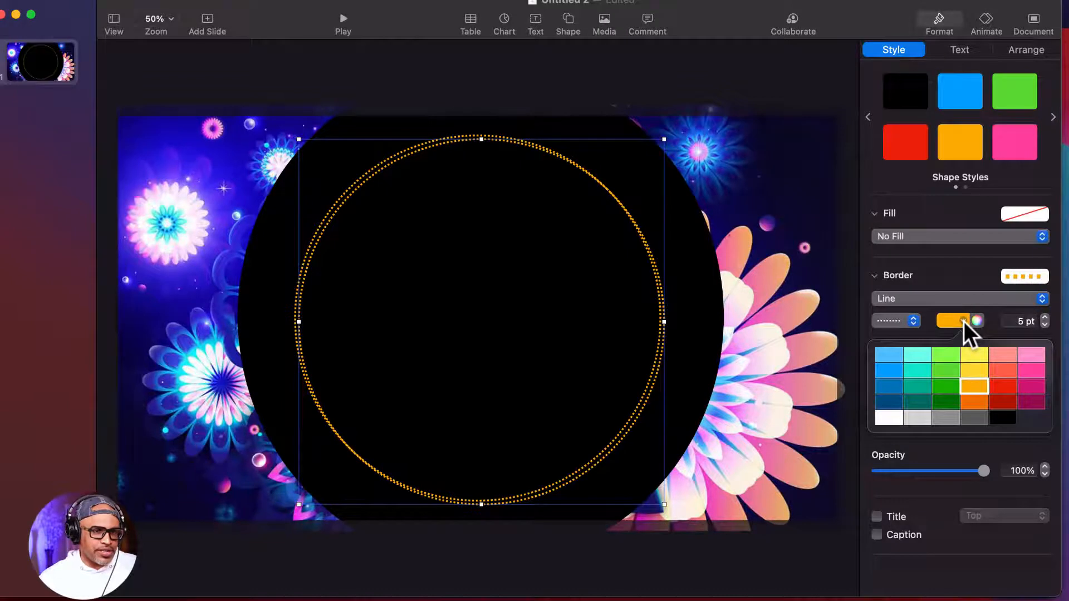
pyautogui.click(1009, 389)
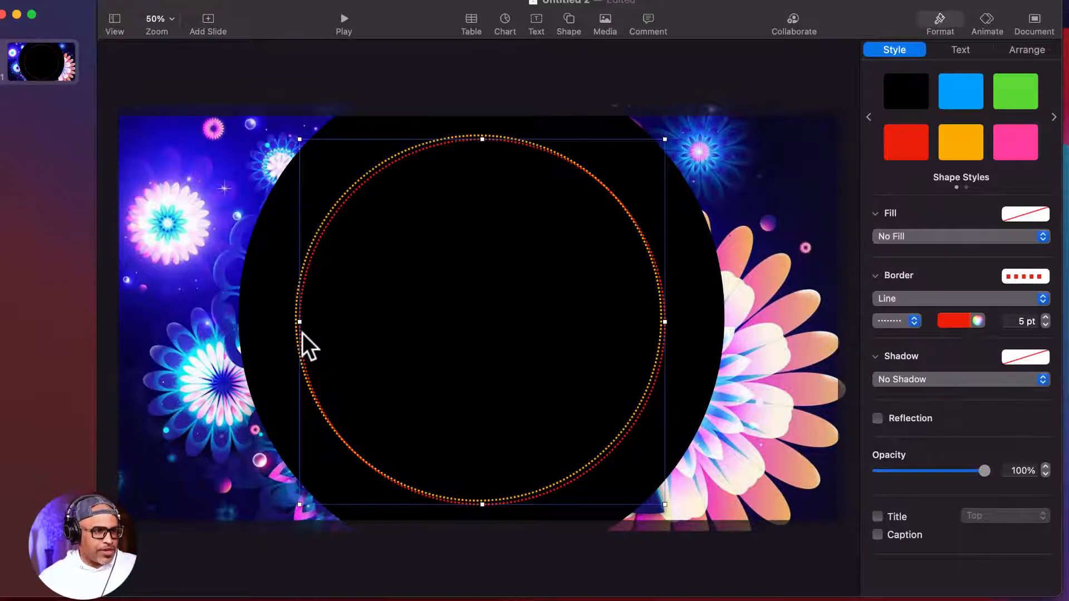
# Nudge the red dotted circle until it lies exactly over the orange dotted circle.
pyautogui.press('Left')
pyautogui.press('Left')
pyautogui.press('Left')
pyautogui.press('Left')
pyautogui.press('Left')
pyautogui.press('Left')
pyautogui.press('Left')
pyautogui.press('Left')
pyautogui.press('Left')
pyautogui.press('Left')
pyautogui.press('Left')
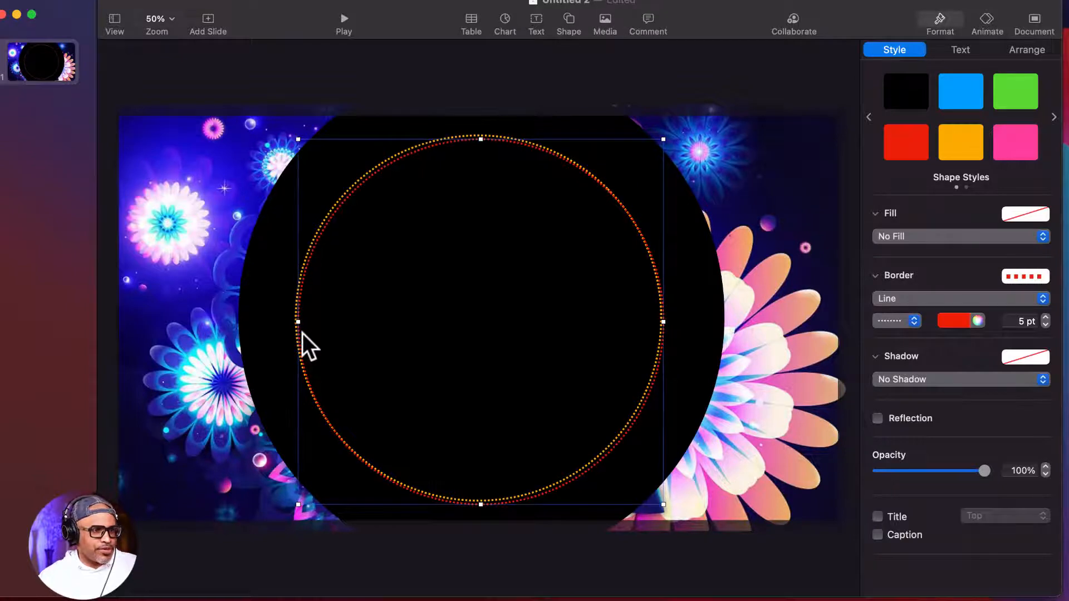
pyautogui.press('Up')
pyautogui.press('Up')
pyautogui.press('Up')
pyautogui.press('Up')
pyautogui.press('Up')
pyautogui.press('Up')
pyautogui.press('Up')
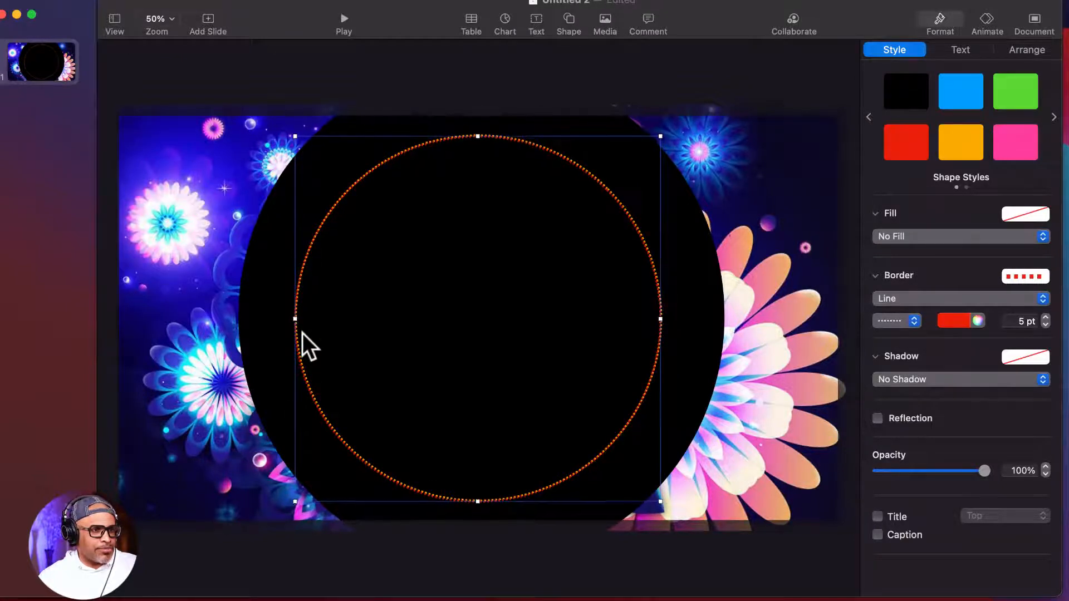
pyautogui.press('Up')
pyautogui.press('Up')
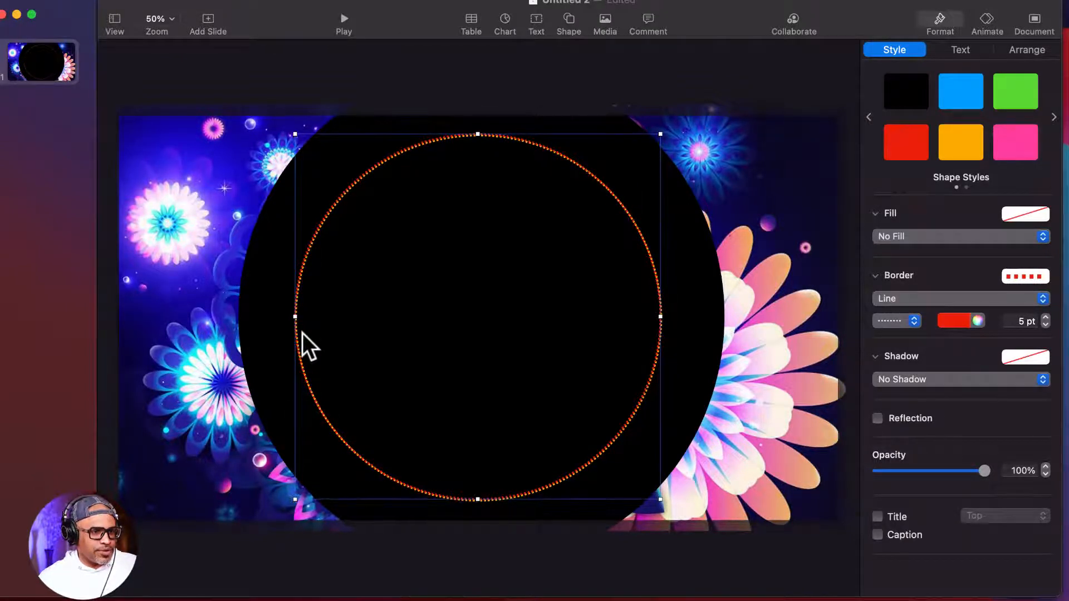
pyautogui.press('Right')
pyautogui.press('Right')
pyautogui.press('Right')
pyautogui.press('Right')
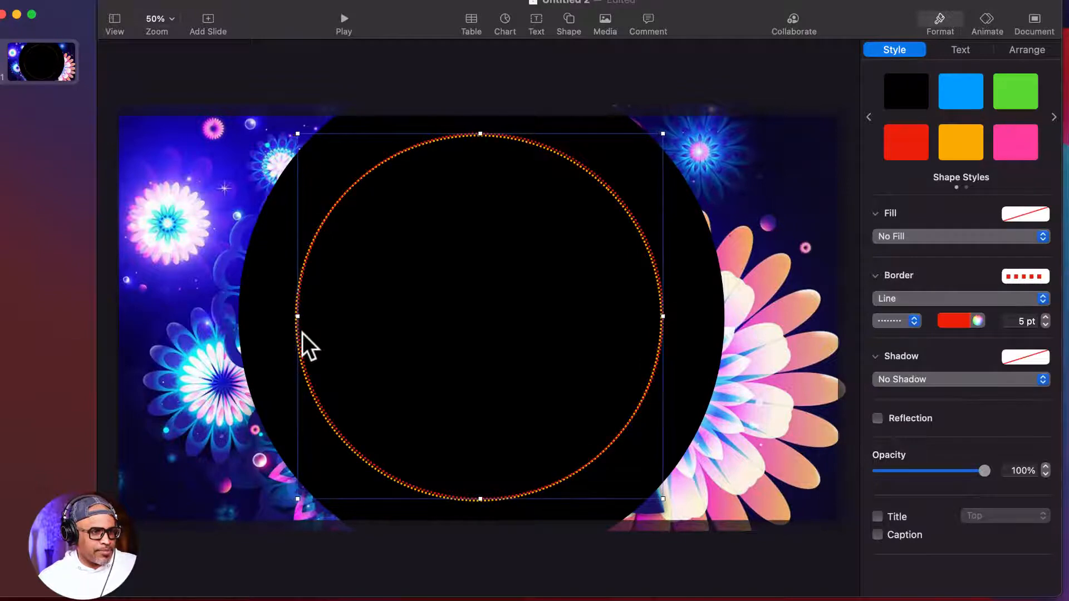
pyautogui.press('Up')
pyautogui.press('Up')
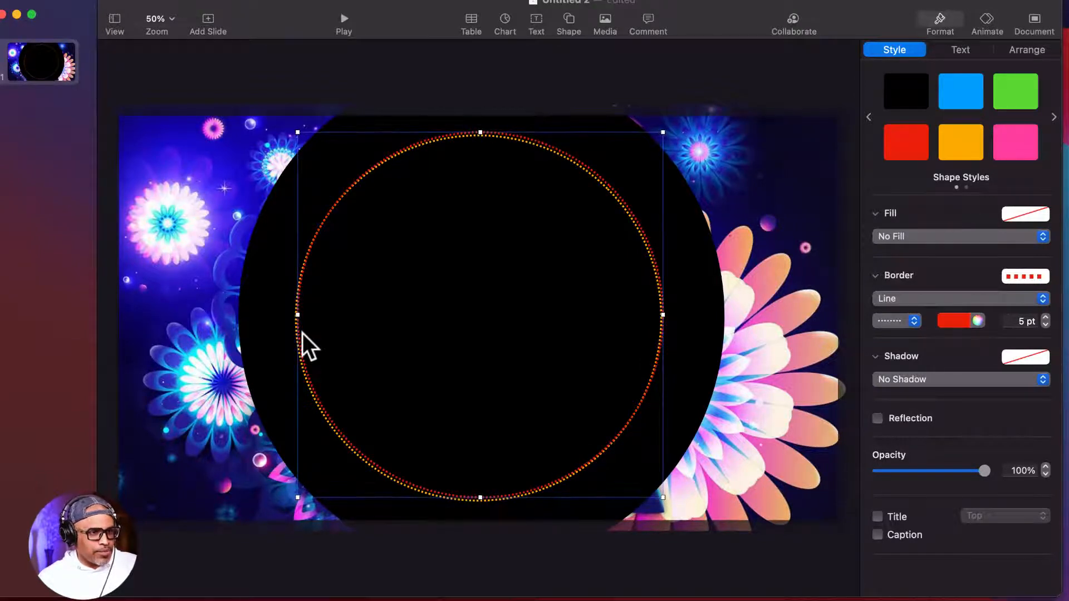
pyautogui.press('Right')
pyautogui.press('Down')
pyautogui.press('Down')
pyautogui.press('Down')
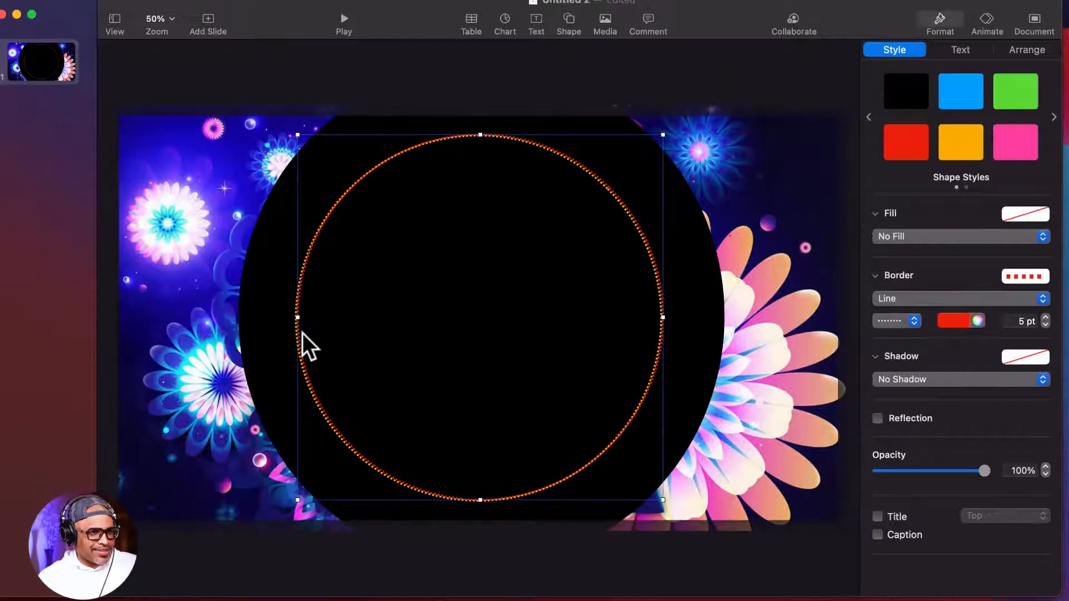
pyautogui.press('Down')
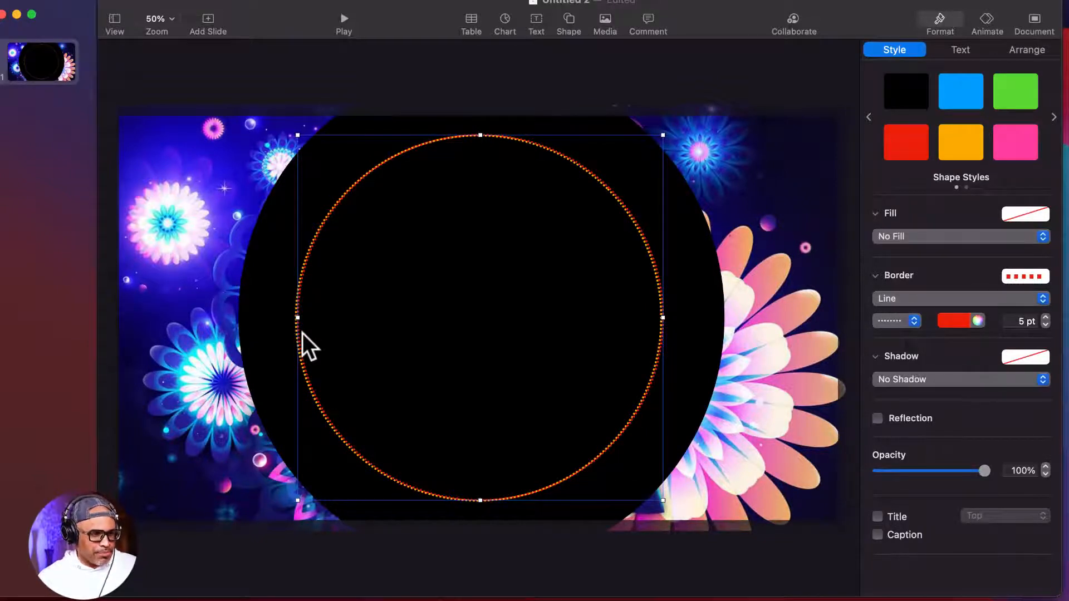
pyautogui.press('Left')
pyautogui.press('Left')
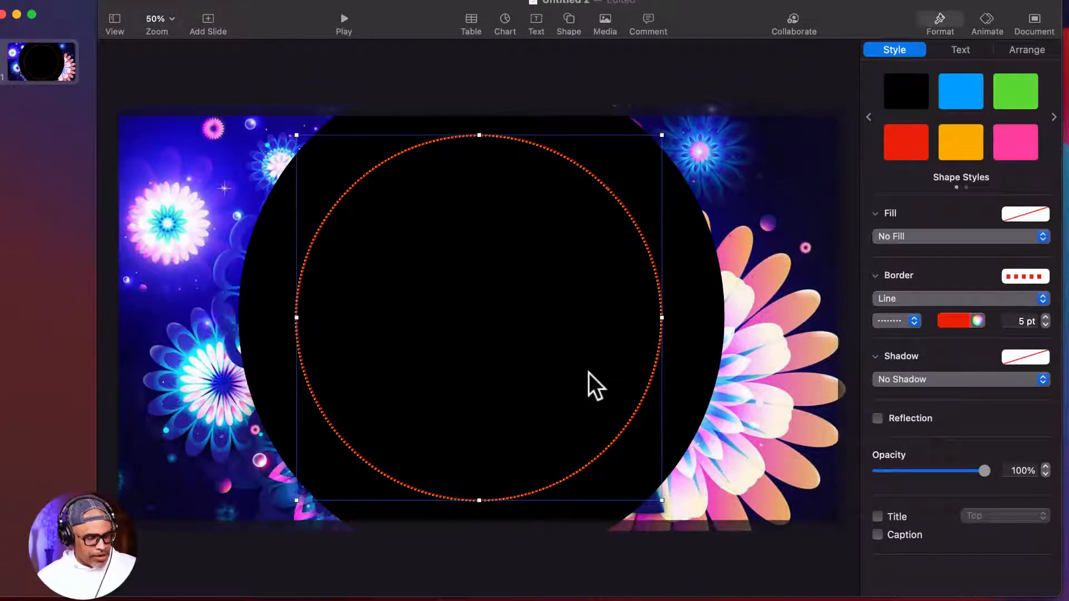
# Paste another copy of the orange dotted circle and set its border color to white.
pyautogui.press('super+v')
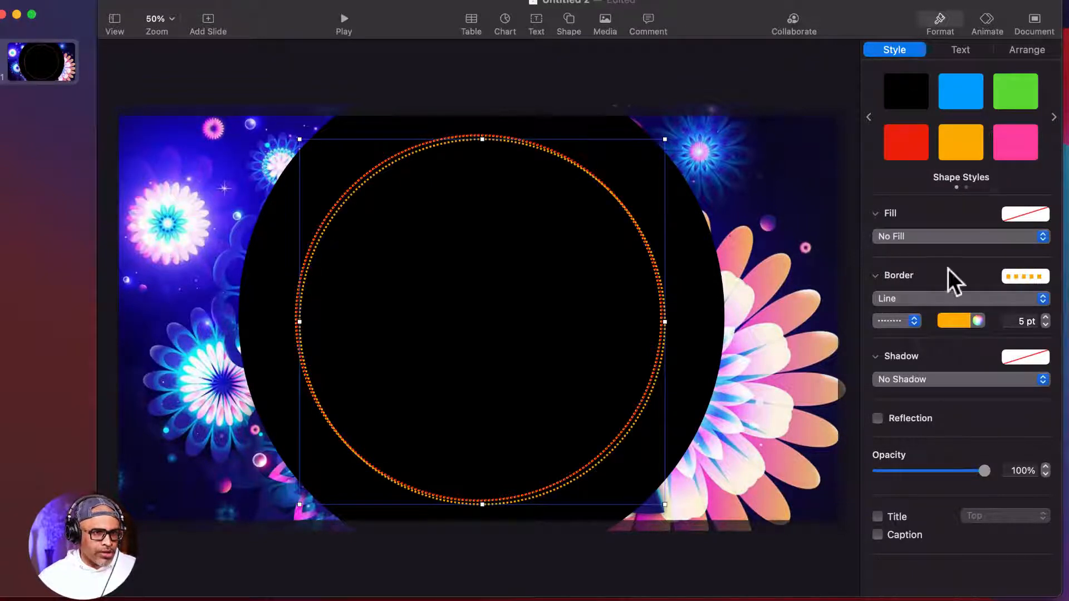
pyautogui.click(963, 321)
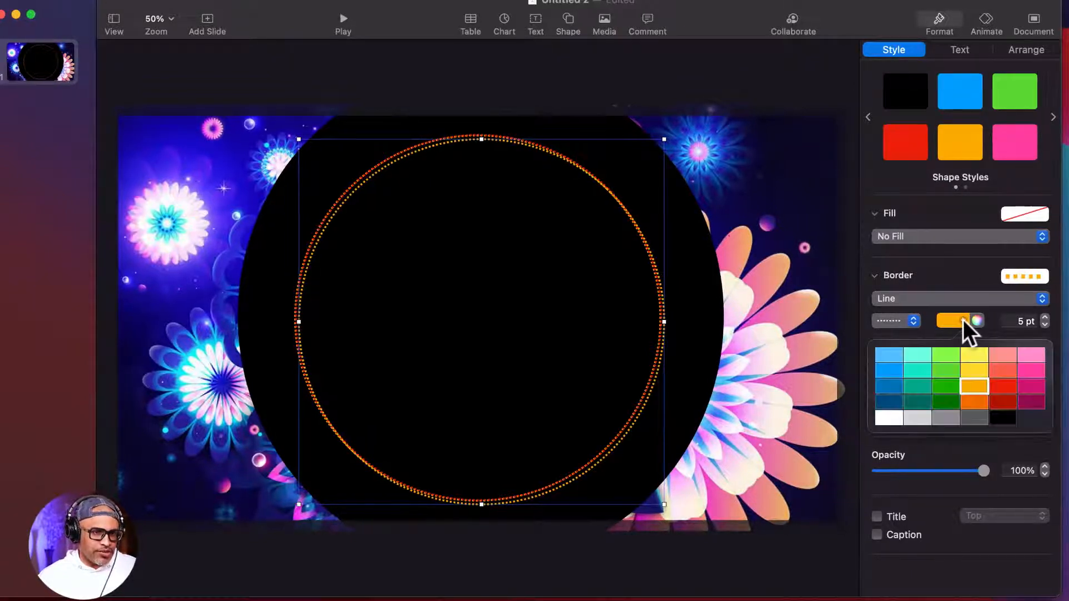
pyautogui.click(890, 417)
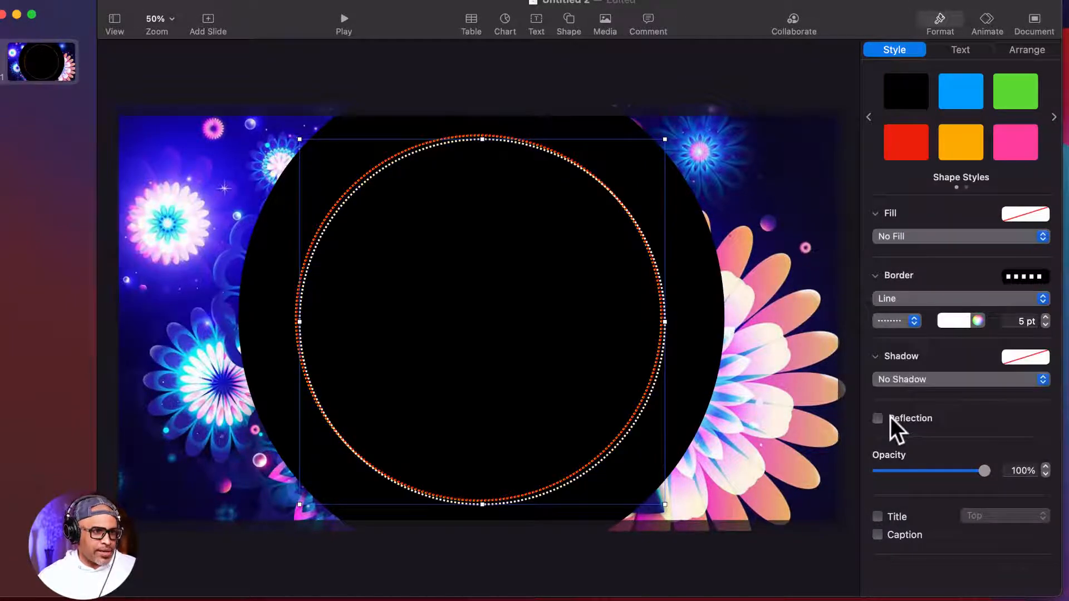
# Nudge the white dotted circle until it lies exactly over the red and orange dotted circles.
pyautogui.press('Left')
pyautogui.press('Left')
pyautogui.press('Left')
pyautogui.press('Left')
pyautogui.press('Left')
pyautogui.press('Left')
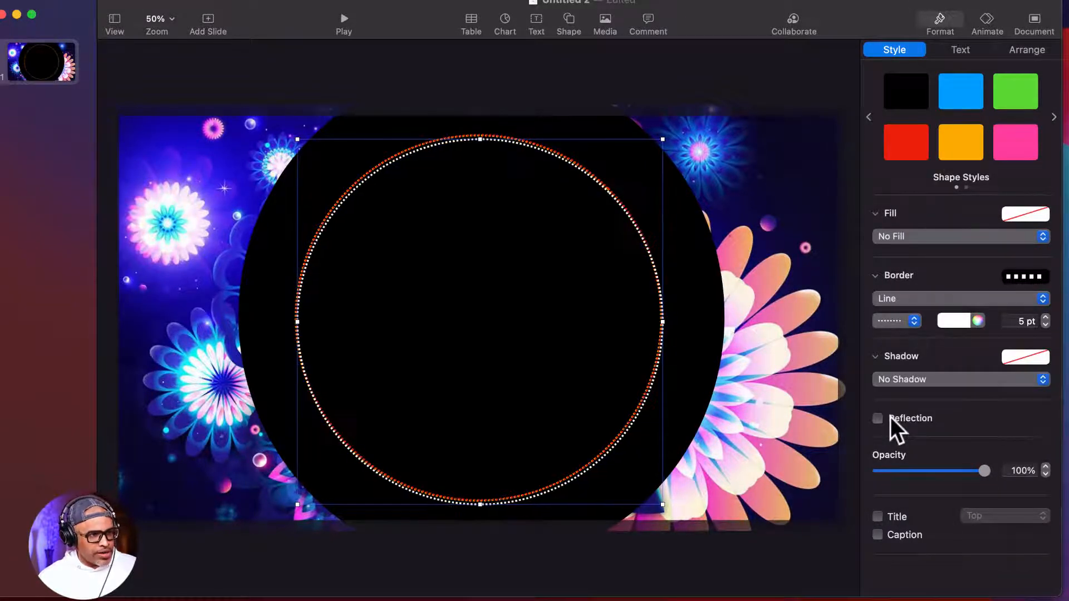
pyautogui.press('Left')
pyautogui.press('Up')
pyautogui.press('Up')
pyautogui.press('Up')
pyautogui.press('Up')
pyautogui.press('Up')
pyautogui.press('Up')
pyautogui.press('Up')
pyautogui.press('Up')
pyautogui.press('Up')
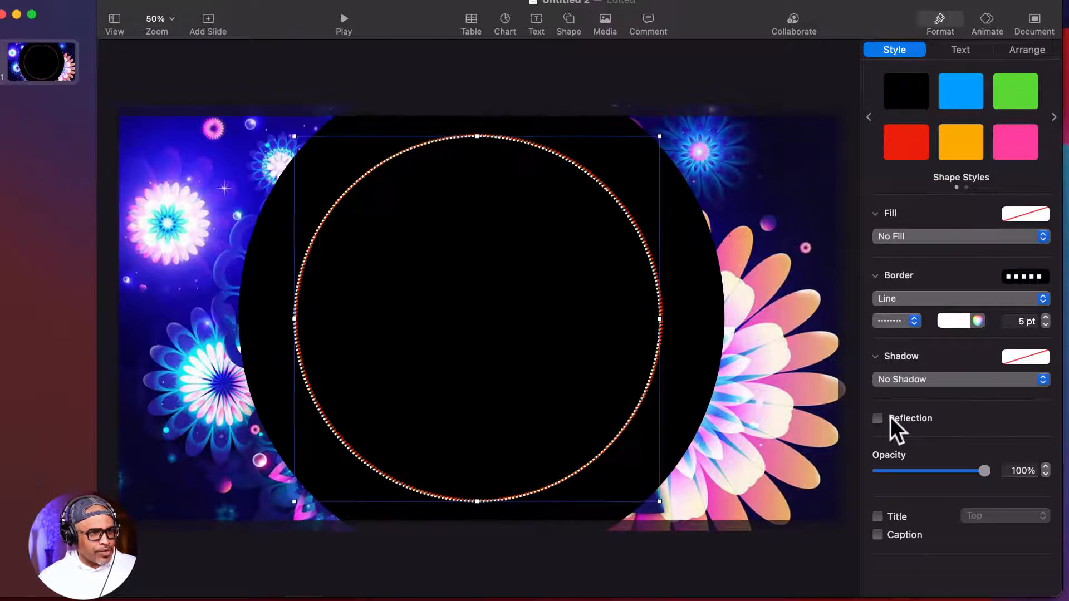
pyautogui.press('Right')
pyautogui.press('Right')
pyautogui.press('Right')
pyautogui.press('Right')
pyautogui.press('Right')
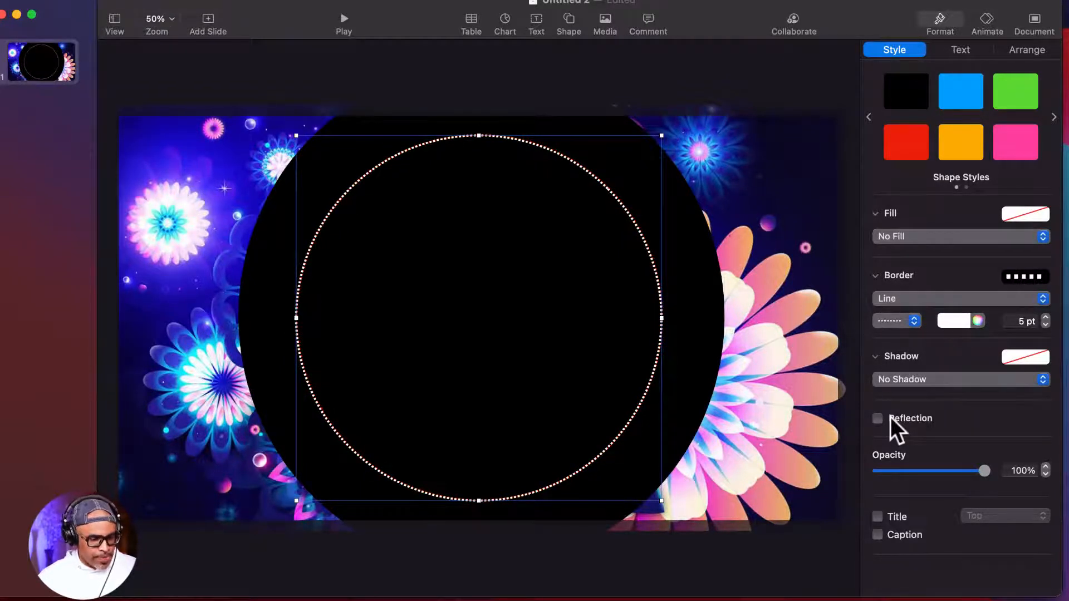
# Paste one more copy of the orange dotted circle and set its border color to blue.
pyautogui.press('super+v')
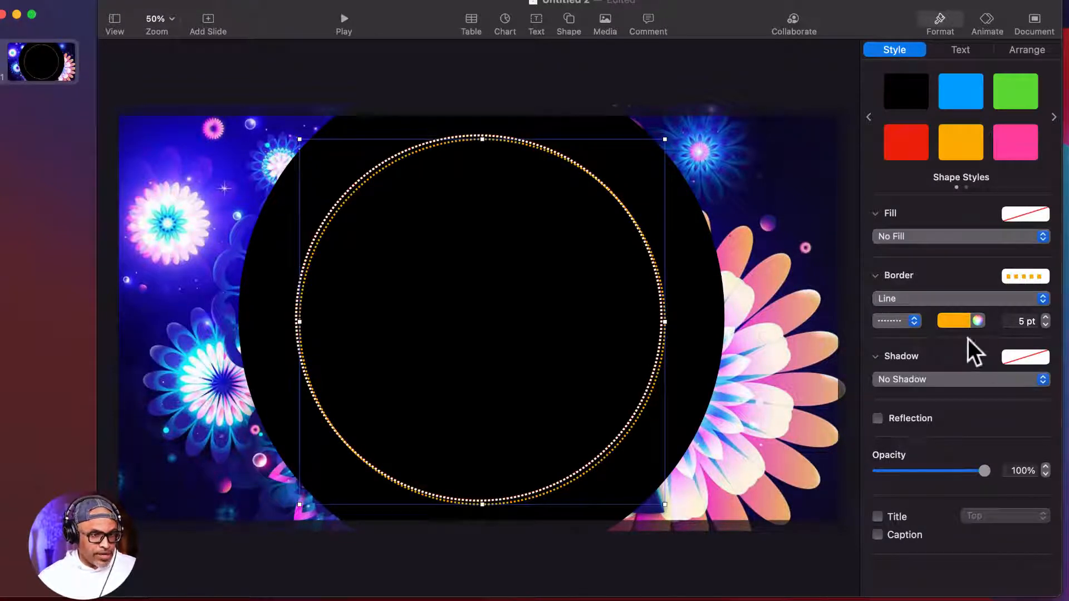
pyautogui.click(963, 320)
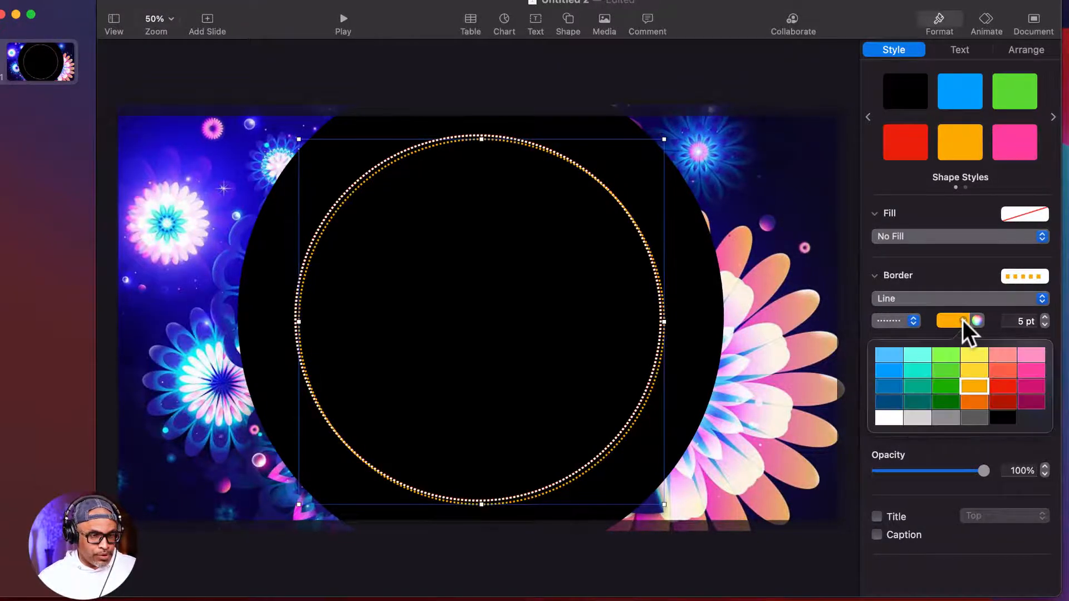
pyautogui.click(894, 370)
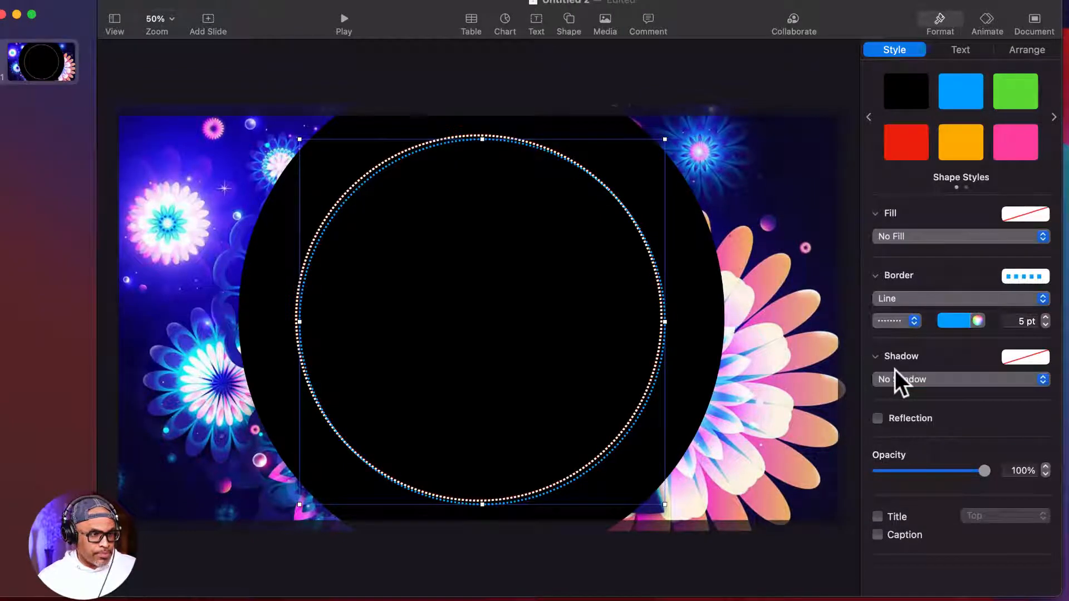
# Nudge the blue dotted circle until it lies exactly over the stacked white, red and orange circles.
pyautogui.press('Left')
pyautogui.press('Left')
pyautogui.press('Left')
pyautogui.press('Left')
pyautogui.press('Left')
pyautogui.press('Left')
pyautogui.press('Left')
pyautogui.press('Left')
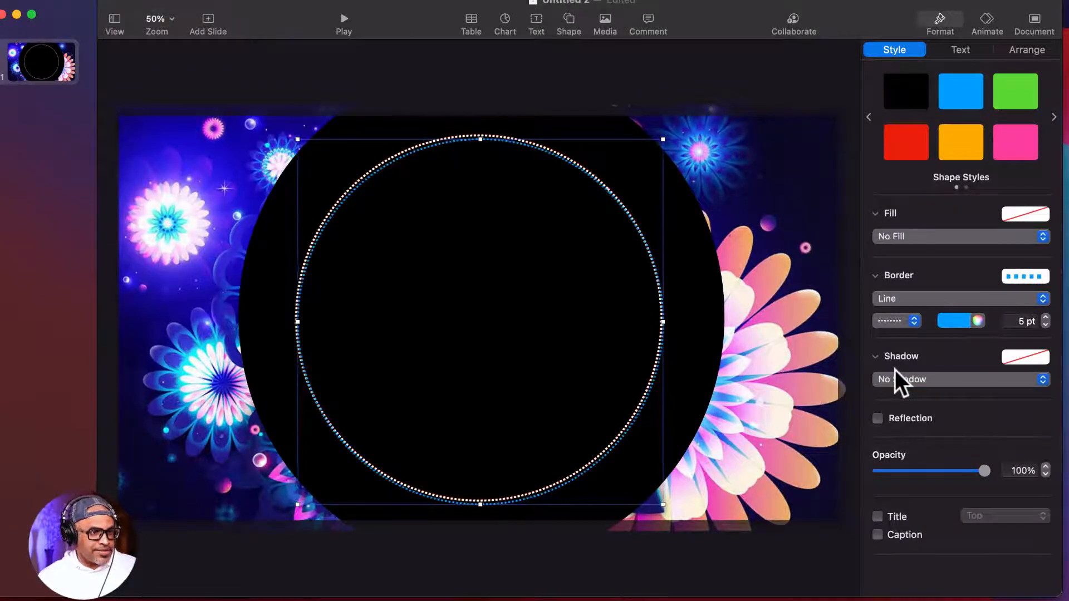
pyautogui.press('Up')
pyautogui.press('Up')
pyautogui.press('Up')
pyautogui.press('Up')
pyautogui.press('Up')
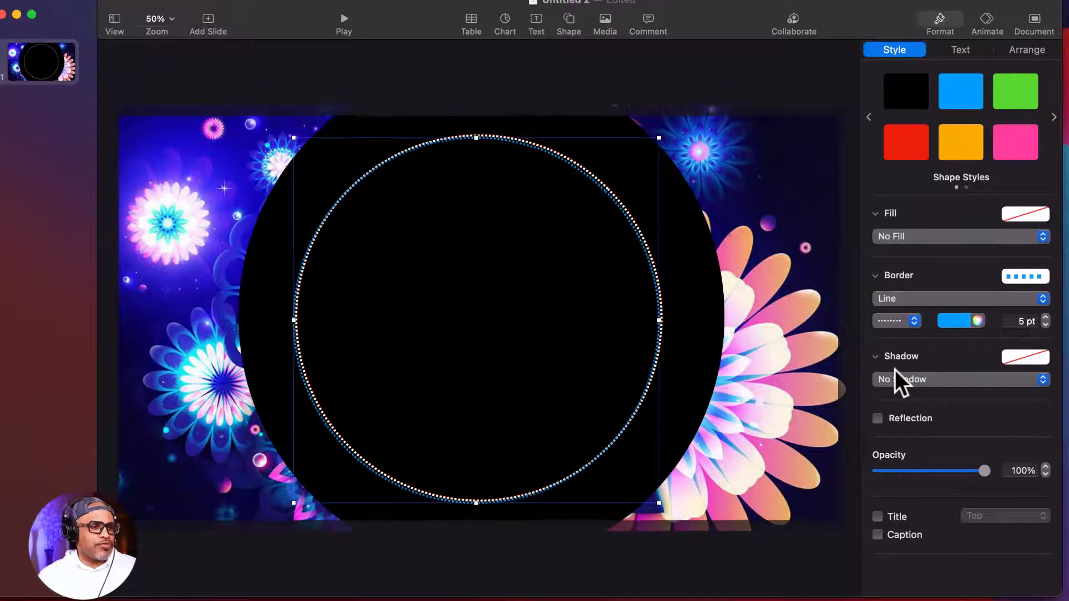
pyautogui.press('Right')
pyautogui.press('Right')
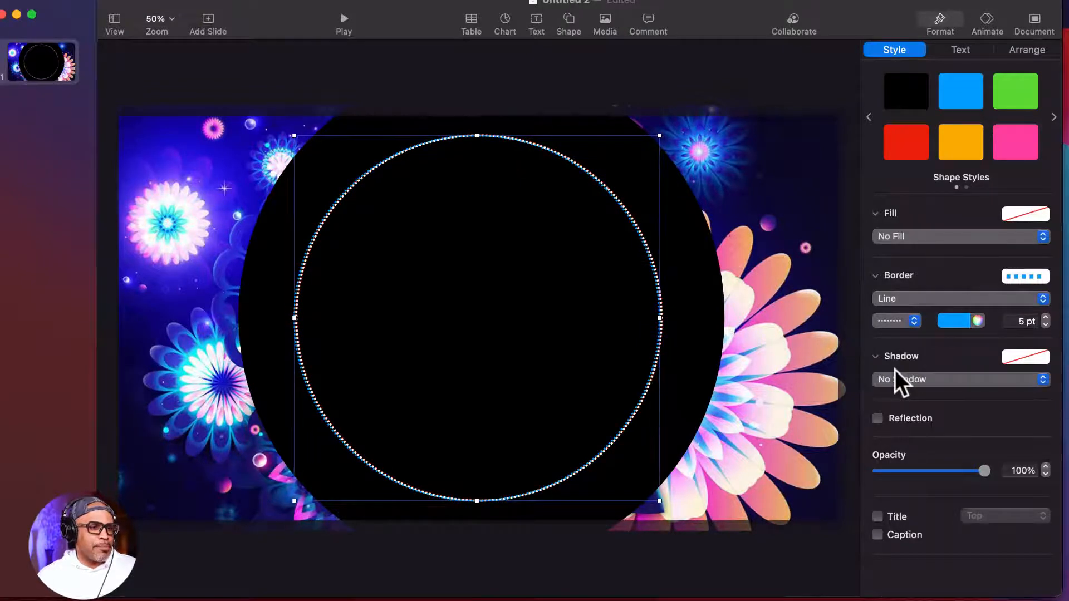
pyautogui.press('Right')
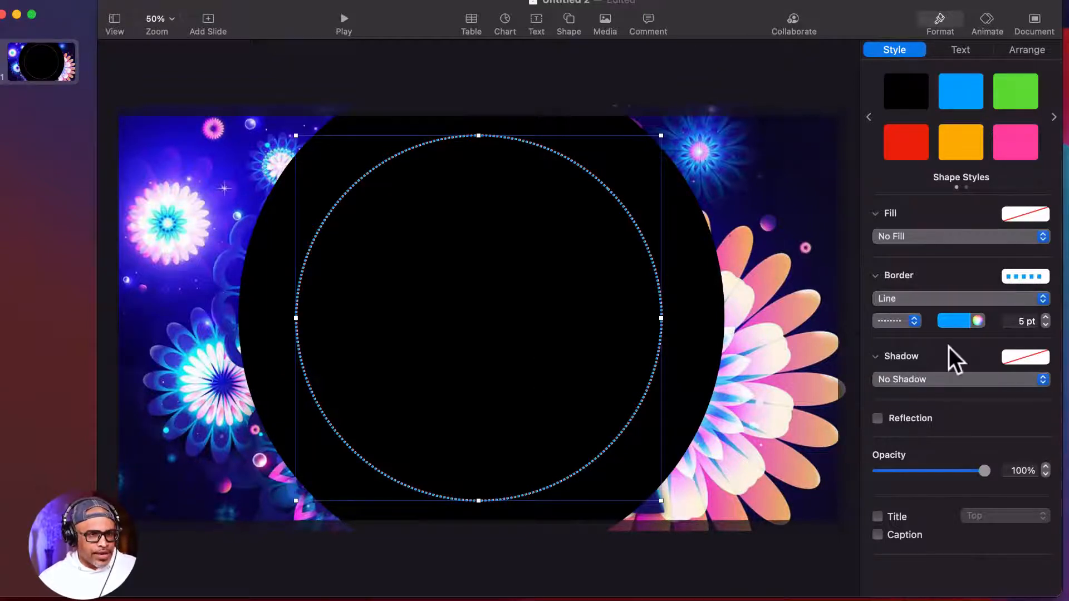
# Open the build order window for the slide's animations and place it beside the slide canvas.
pyautogui.click(988, 22)
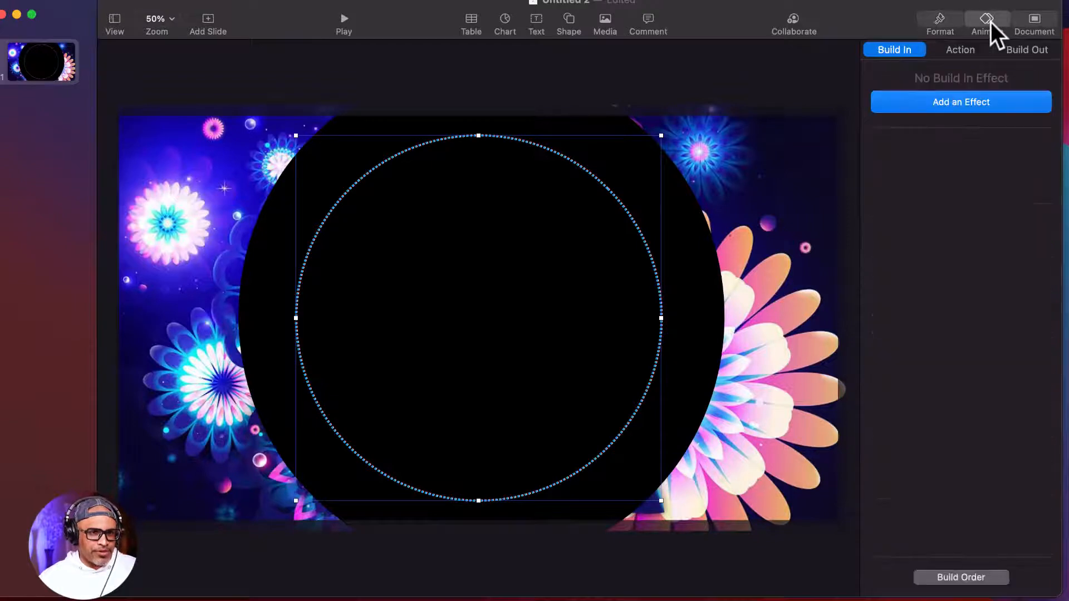
pyautogui.click(969, 576)
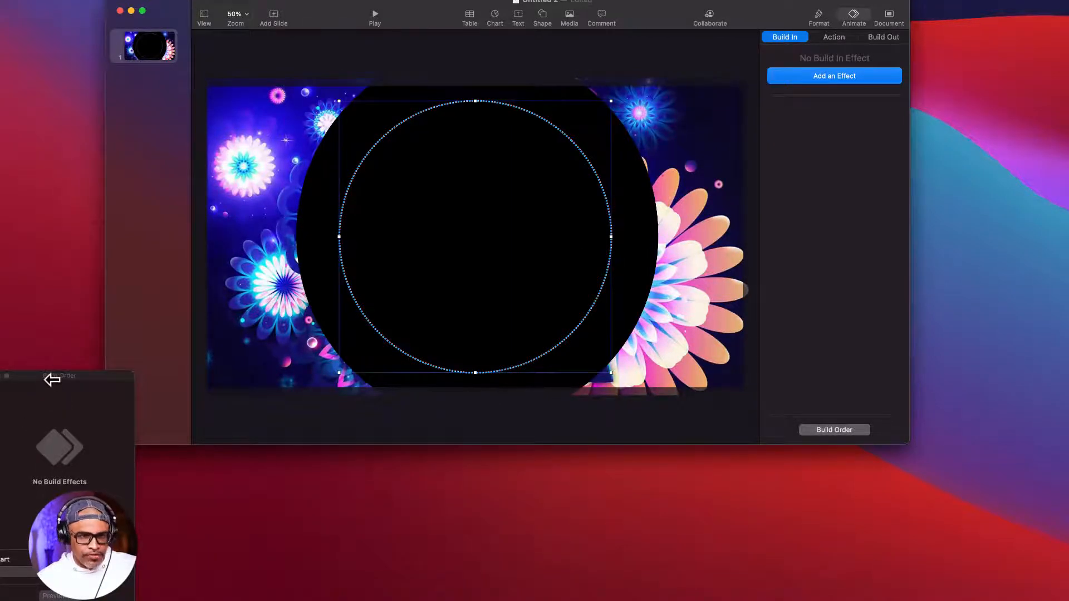
pyautogui.moveTo(52, 380); pyautogui.dragTo(174, 165)
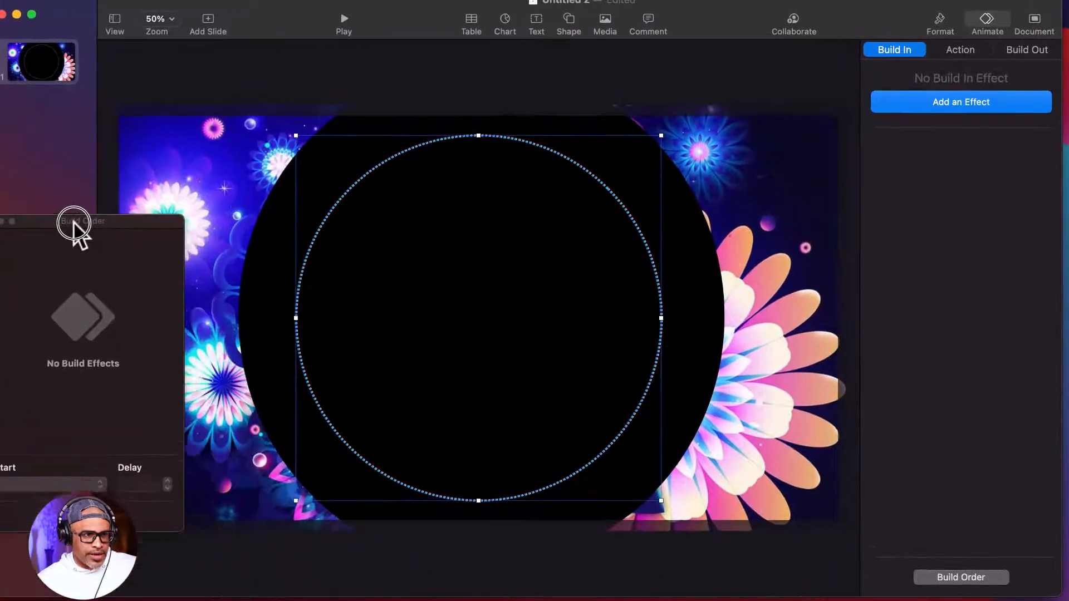
pyautogui.moveTo(73, 222); pyautogui.dragTo(71, 199)
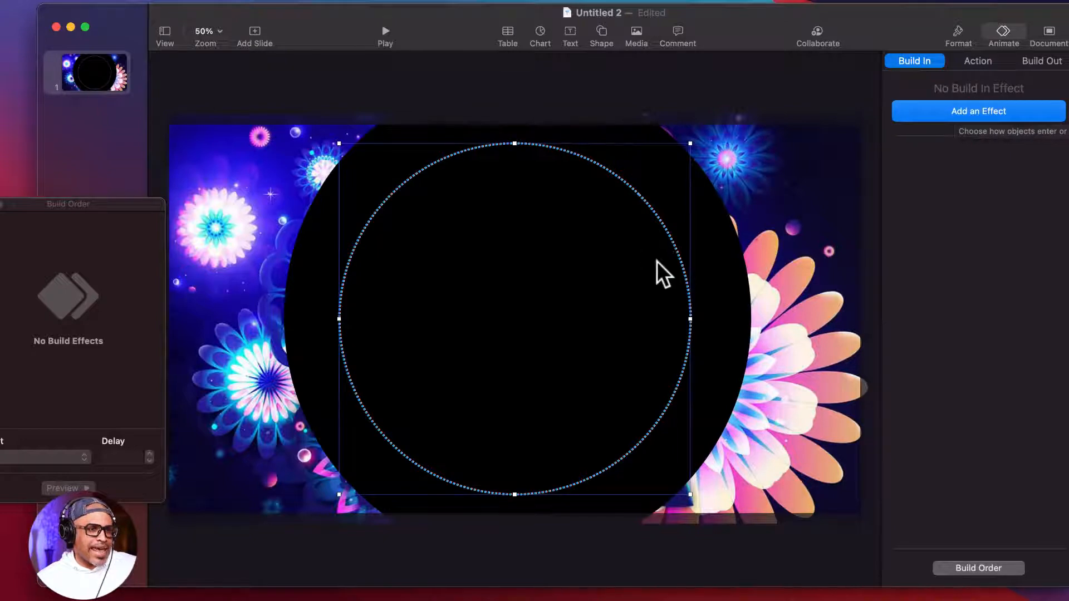
# Preview build-in effects on the blue dotted circle, including Appear, Blur, Compress, Dissolve, Drift, Drift and Scale, Drop, and Fade and Move.
pyautogui.click(940, 111)
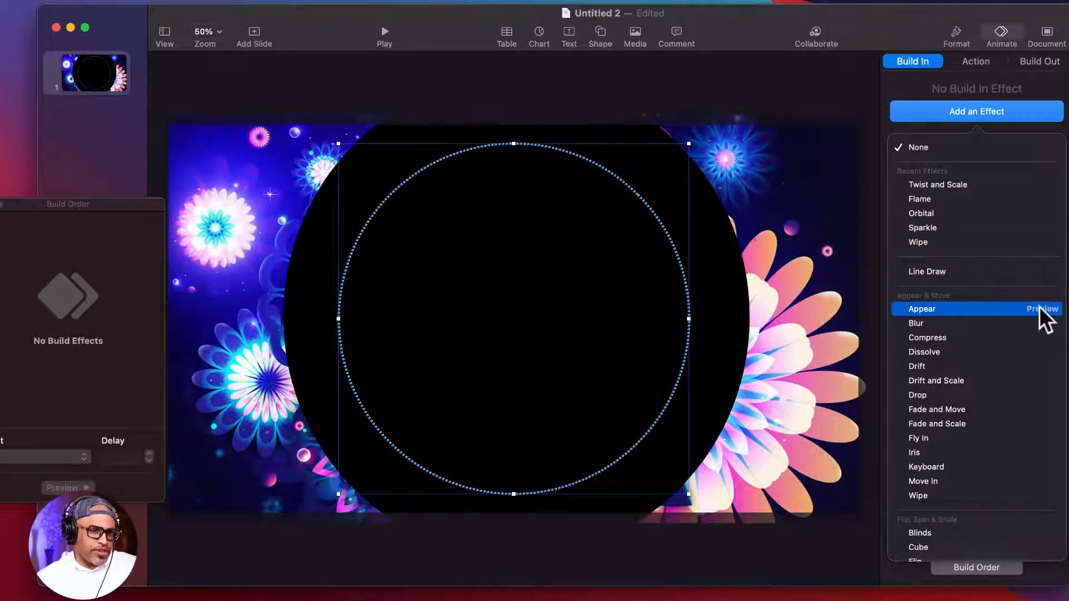
pyautogui.click(1040, 309)
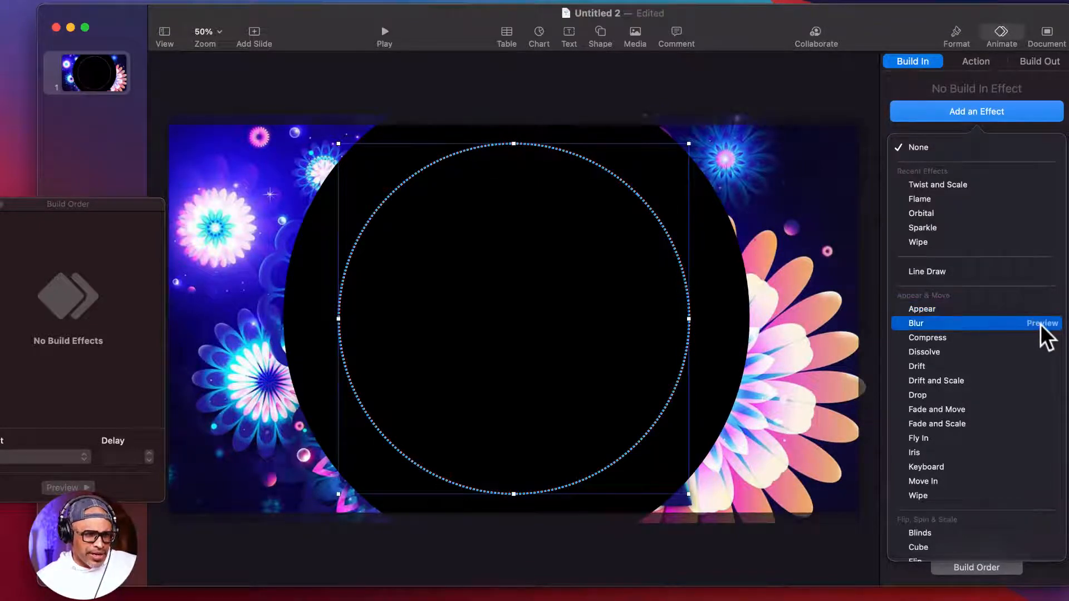
pyautogui.click(1040, 324)
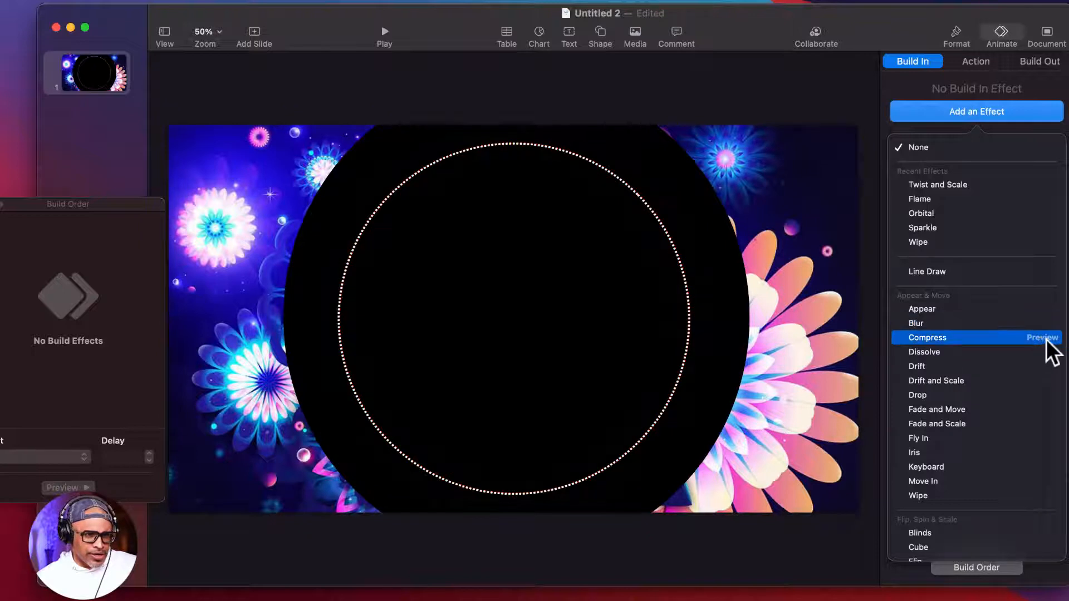
pyautogui.click(1047, 339)
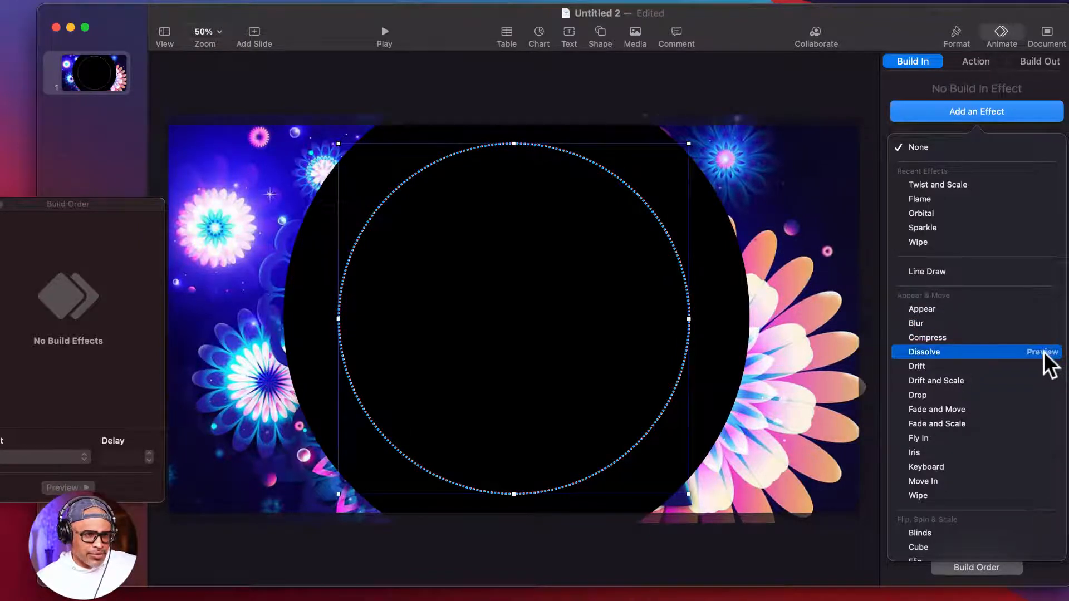
pyautogui.click(1043, 352)
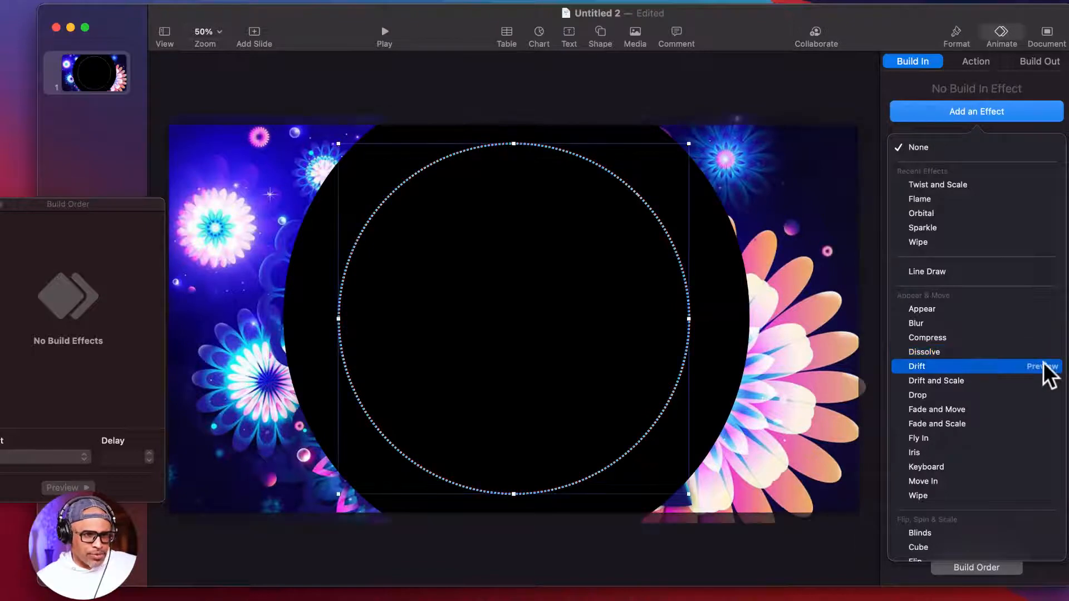
pyautogui.click(1044, 366)
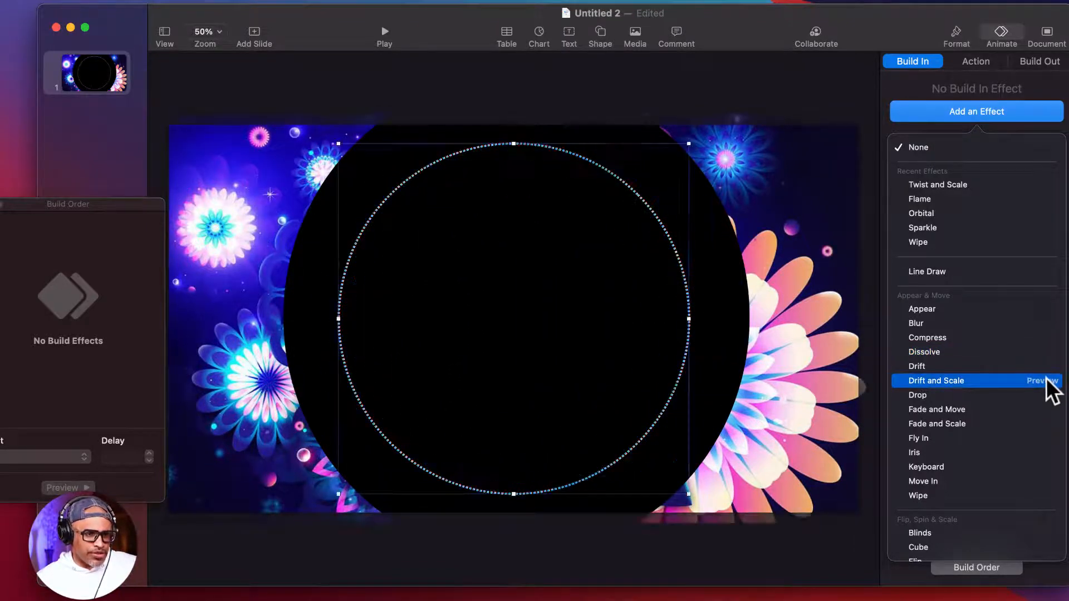
pyautogui.click(1047, 379)
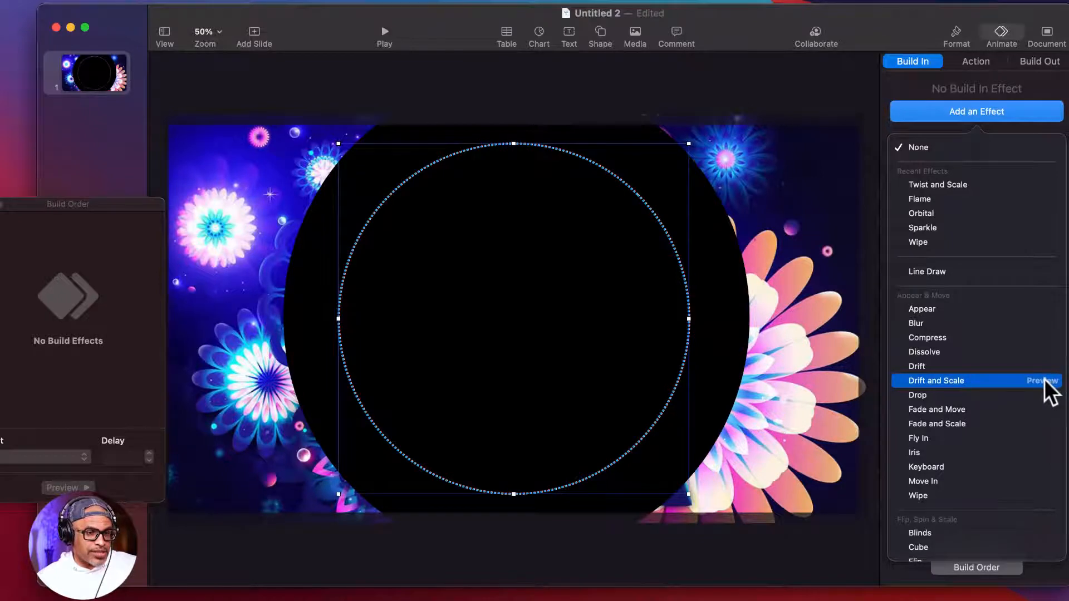
pyautogui.click(1042, 381)
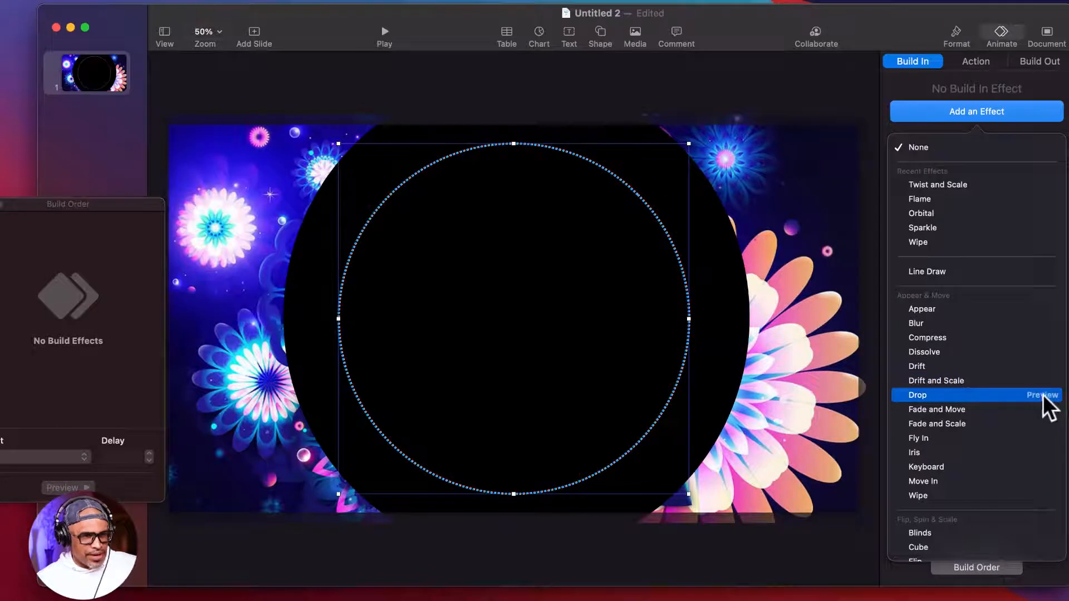
pyautogui.click(1043, 395)
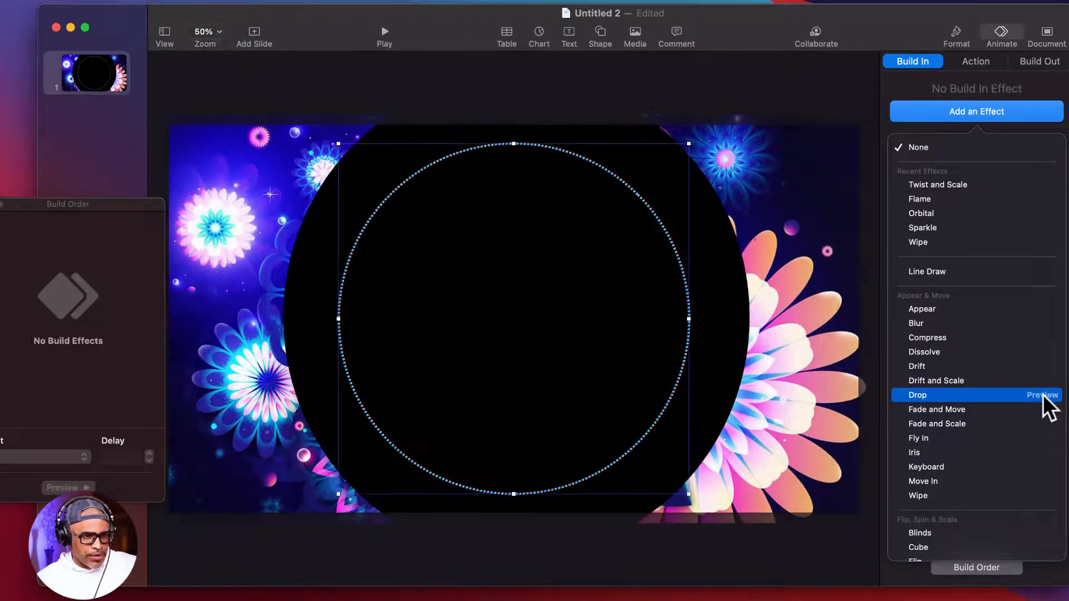
pyautogui.click(1040, 409)
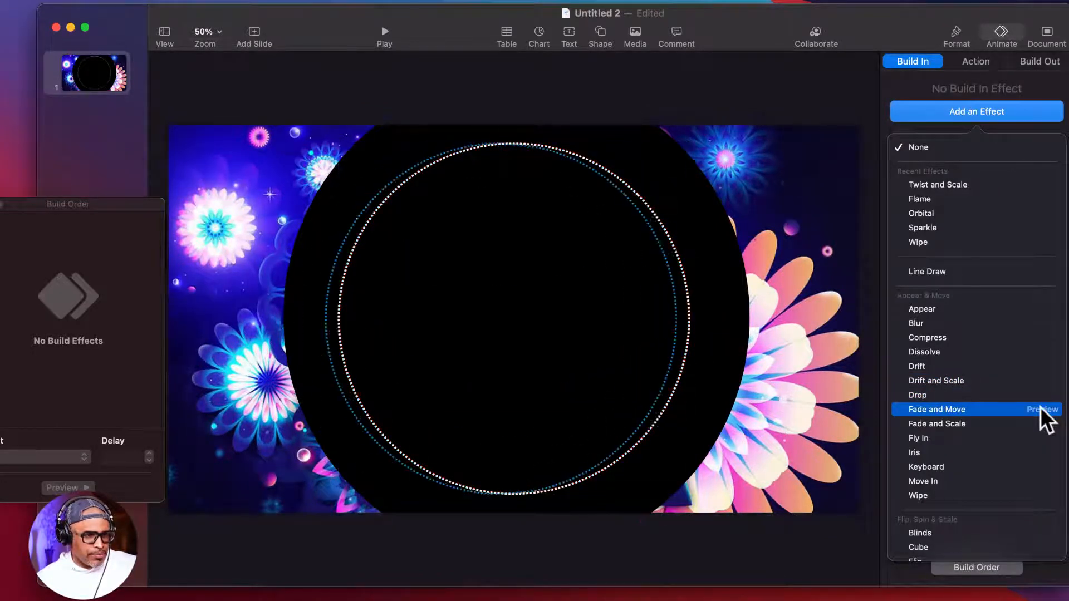
pyautogui.click(1038, 380)
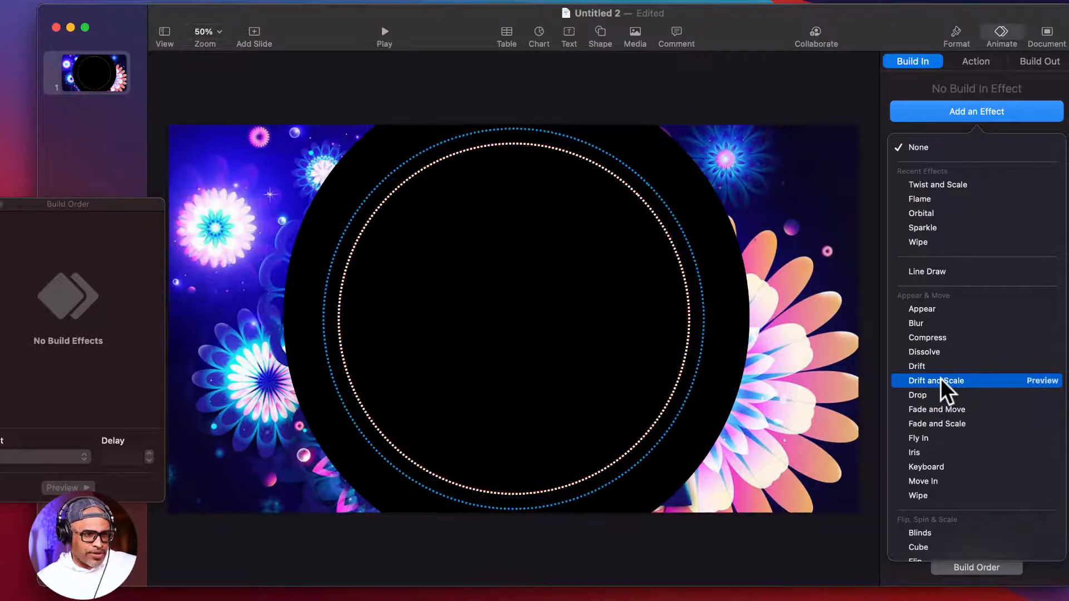
# Apply the Drift and Scale build-in to the blue dotted circle and set it to start After Transition.
pyautogui.click(940, 380)
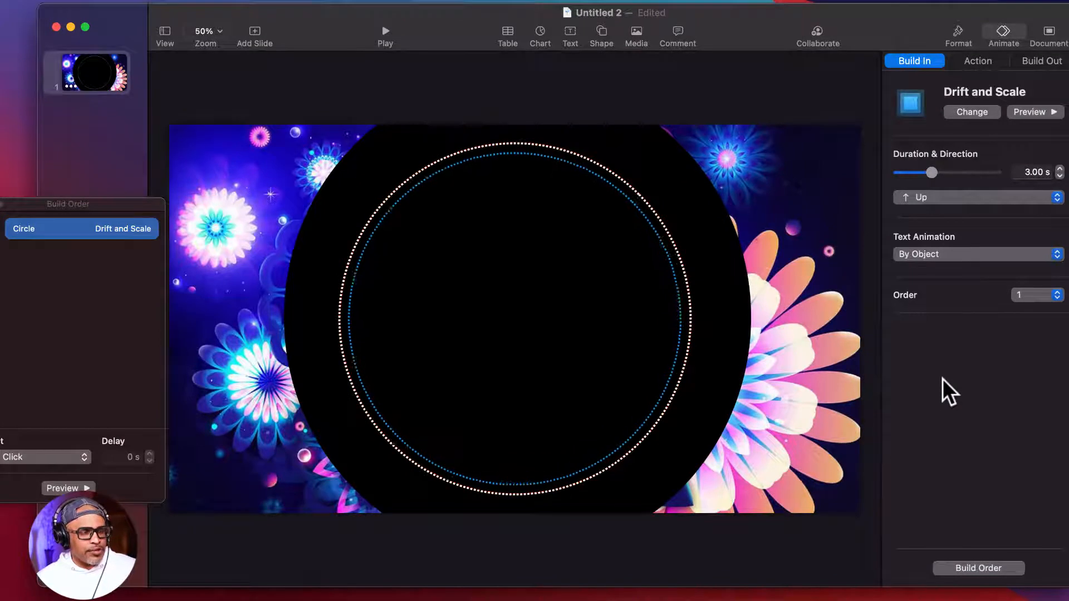
pyautogui.click(45, 236)
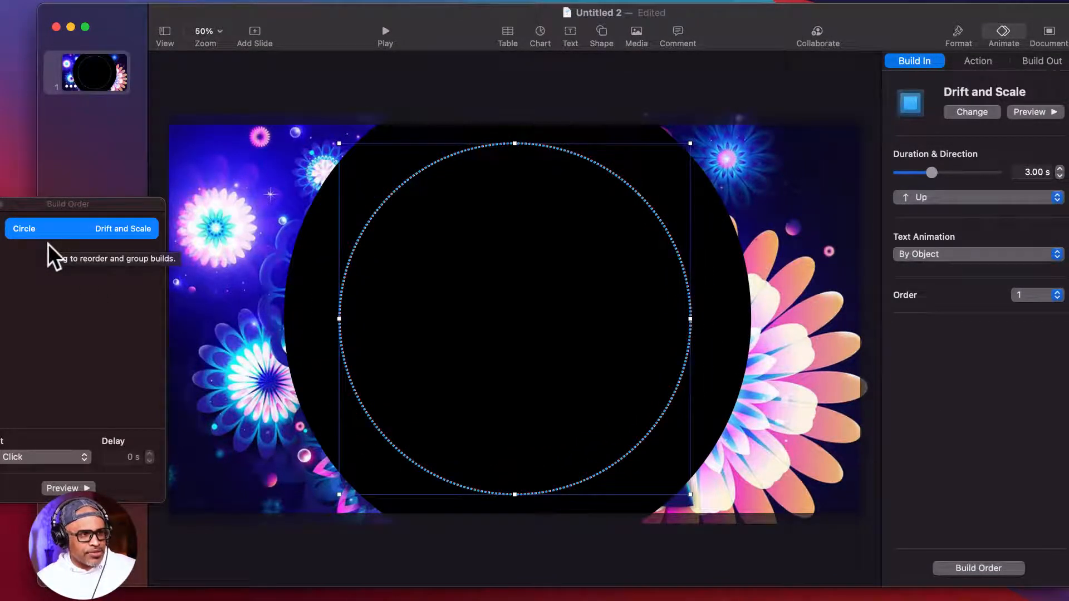
pyautogui.click(87, 456)
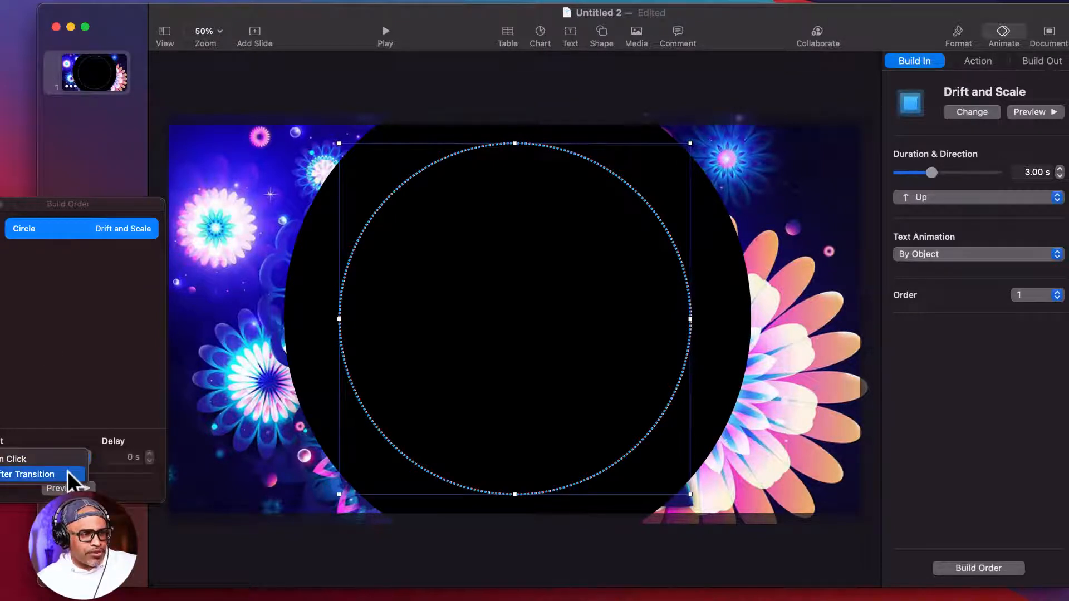
pyautogui.click(67, 471)
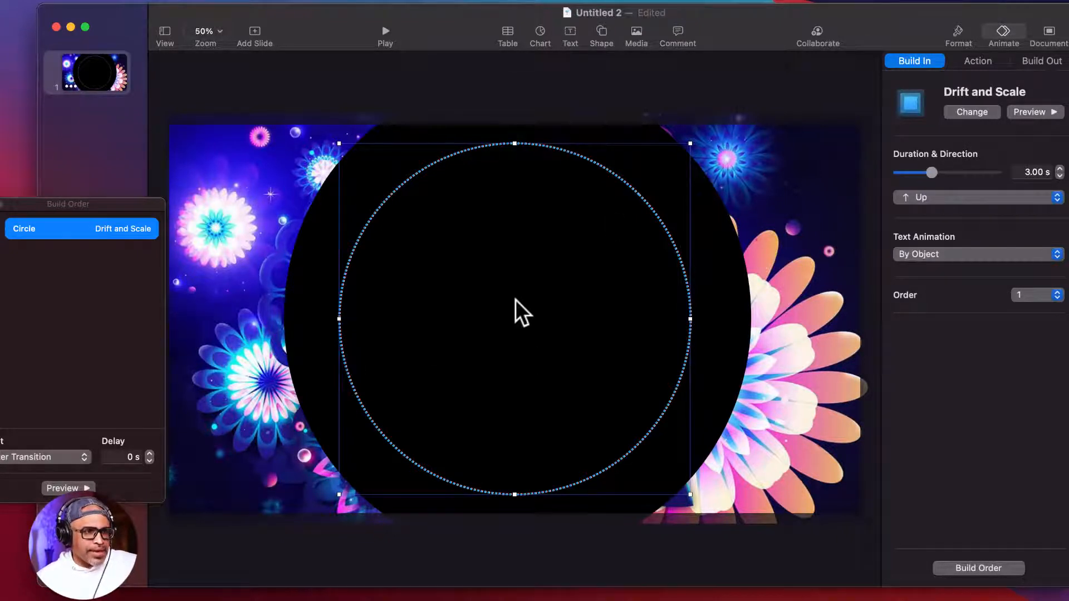
# Shift the blue circle slightly off the stack and add a Drift and Scale build-in to the white dotted circle.
pyautogui.click(643, 205)
pyautogui.moveTo(643, 206)
pyautogui.mouseDown()
pyautogui.moveTo(639, 215)
pyautogui.moveTo(639, 205)
pyautogui.mouseUp()
pyautogui.click(641, 196)
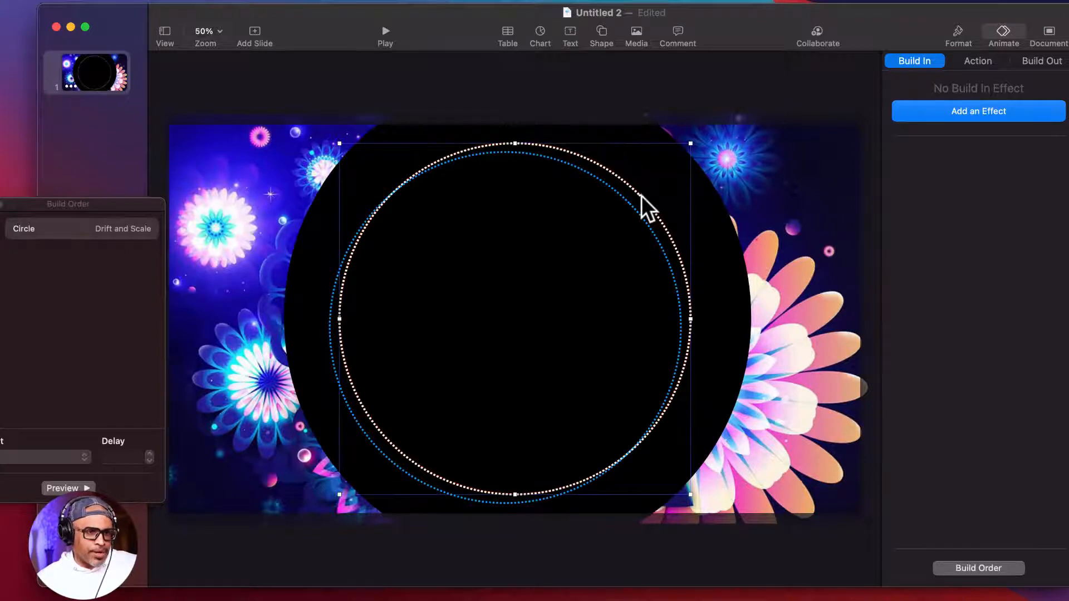
pyautogui.click(988, 110)
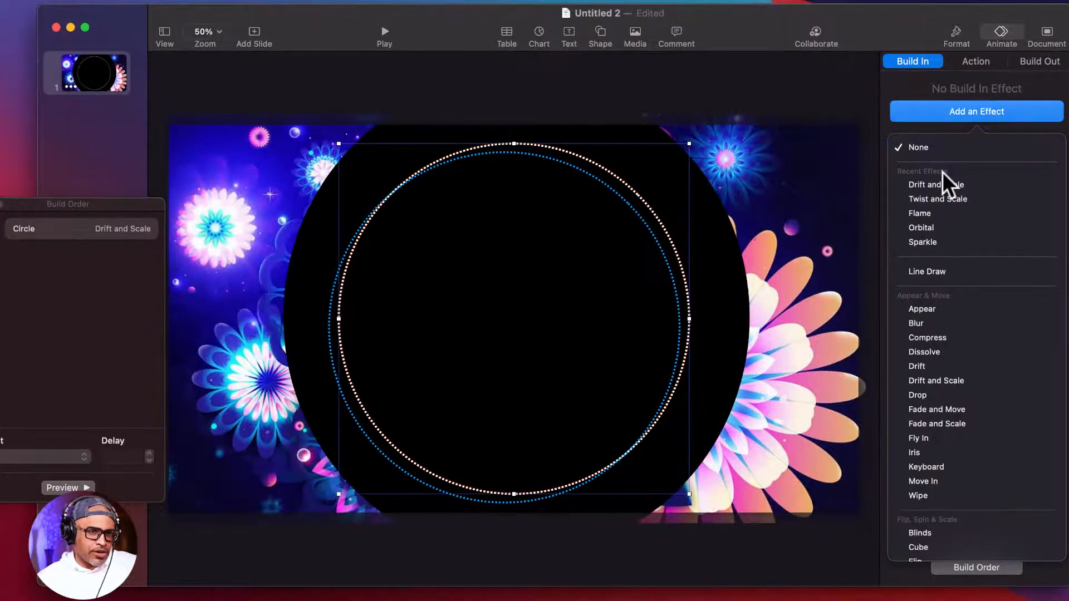
pyautogui.click(956, 186)
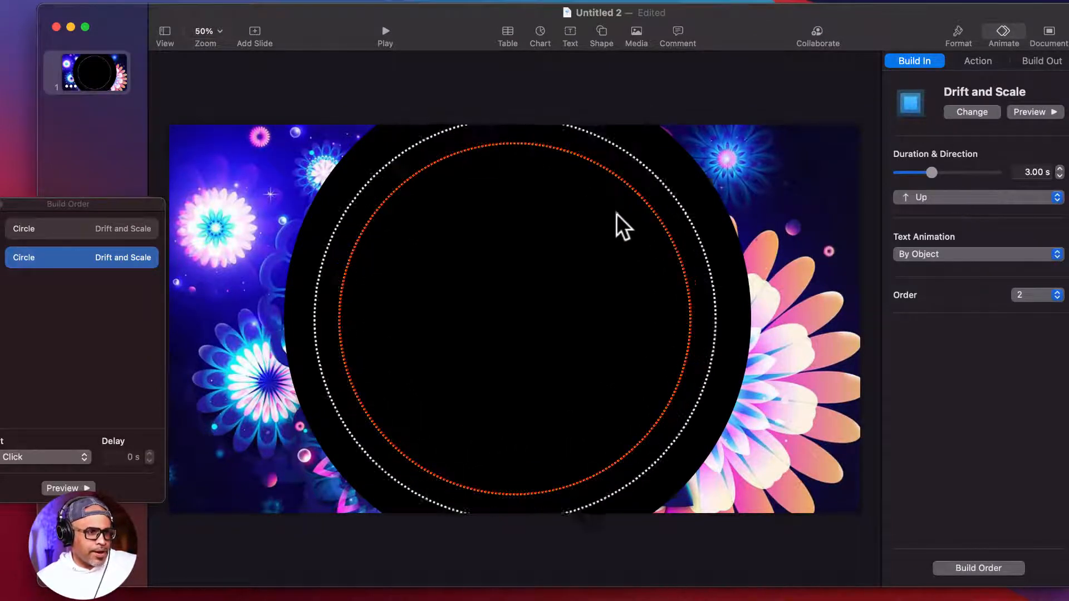
# Set the white circle's build to start After Build 1 with a delay of 0.10 s.
pyautogui.click(83, 458)
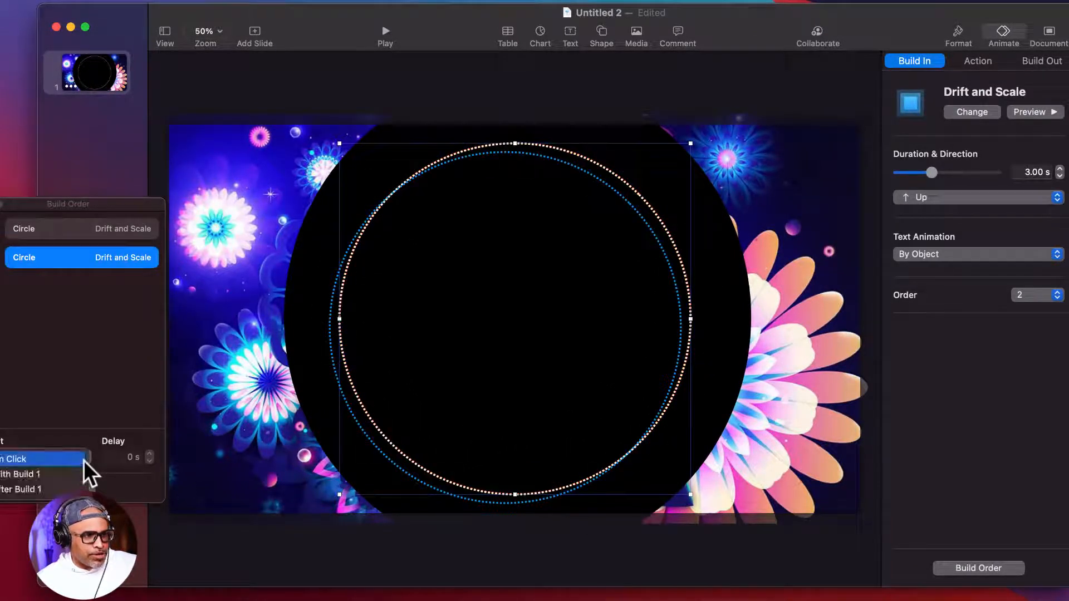
pyautogui.click(60, 489)
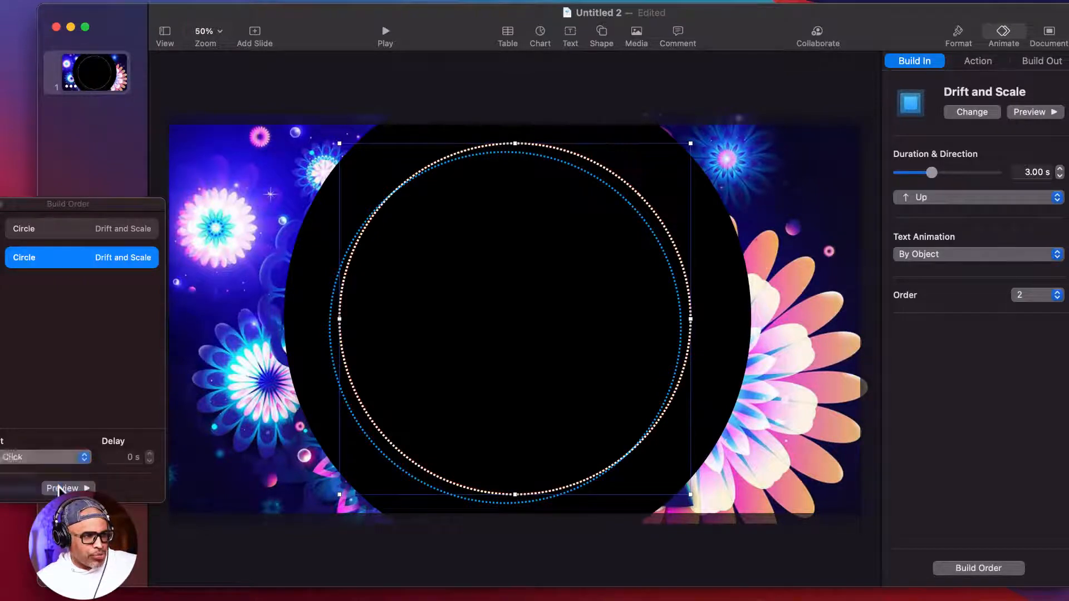
pyautogui.click(149, 455)
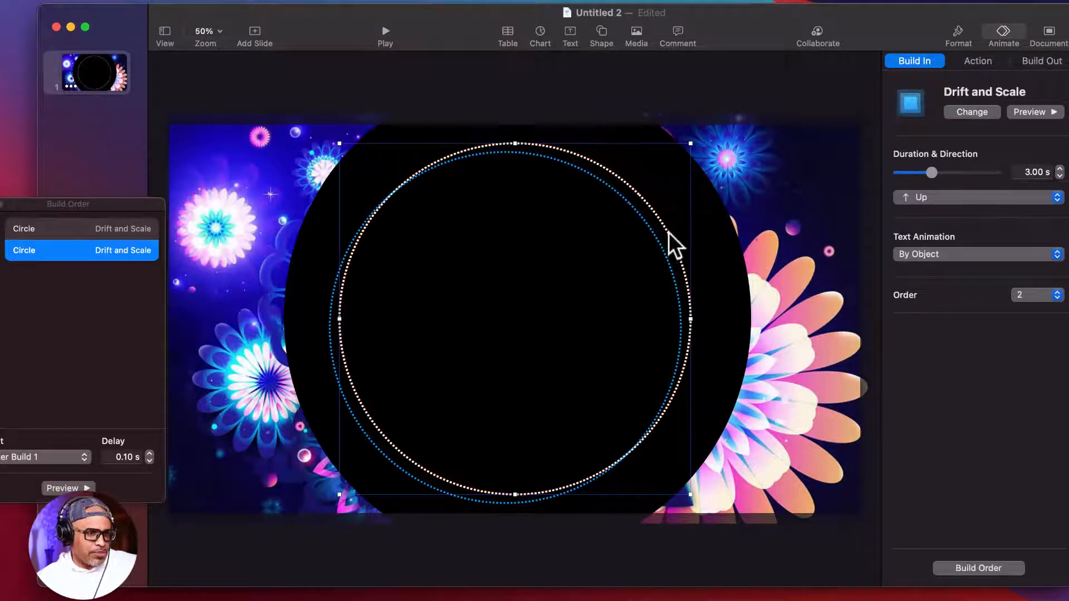
# Shift the white circle off the stack and give the red circle a Drift and Scale build-in, starting After Build 2 with 0.10 s delay.
pyautogui.moveTo(668, 232); pyautogui.dragTo(650, 248)
pyautogui.click(659, 219)
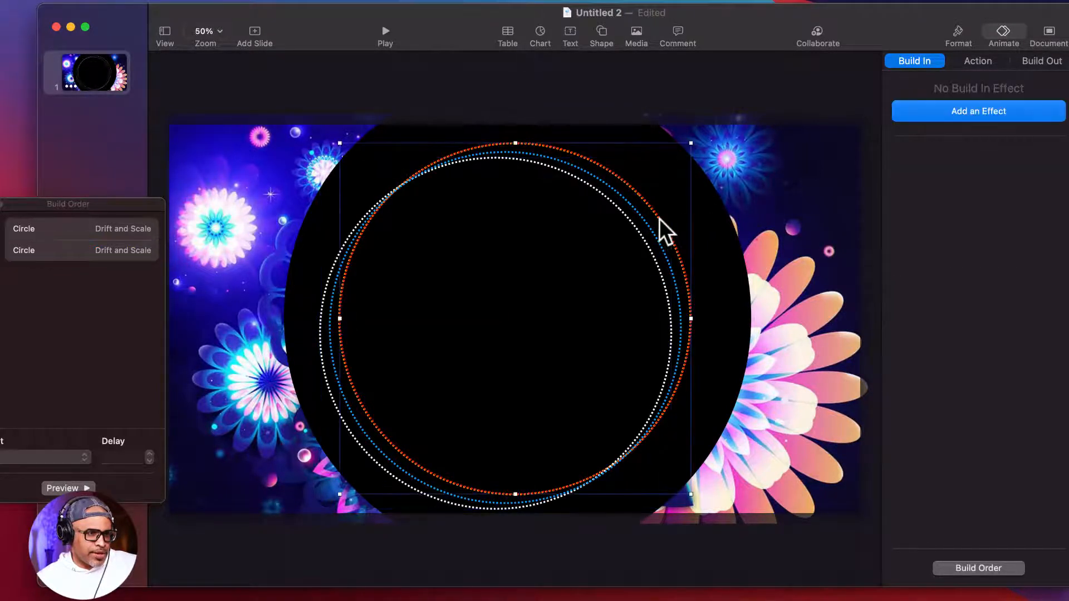
pyautogui.click(983, 116)
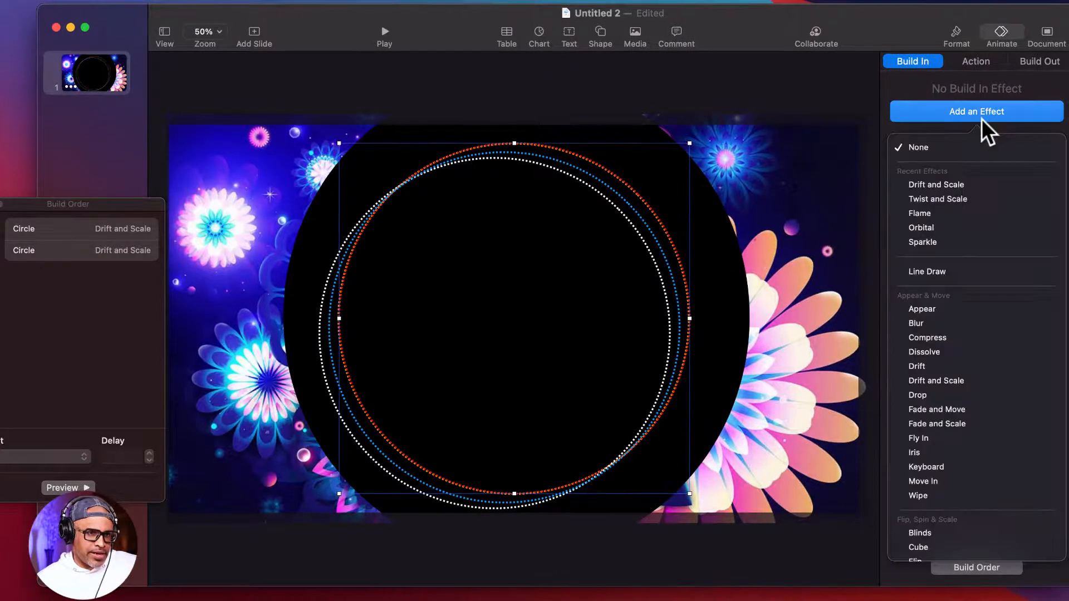
pyautogui.click(949, 184)
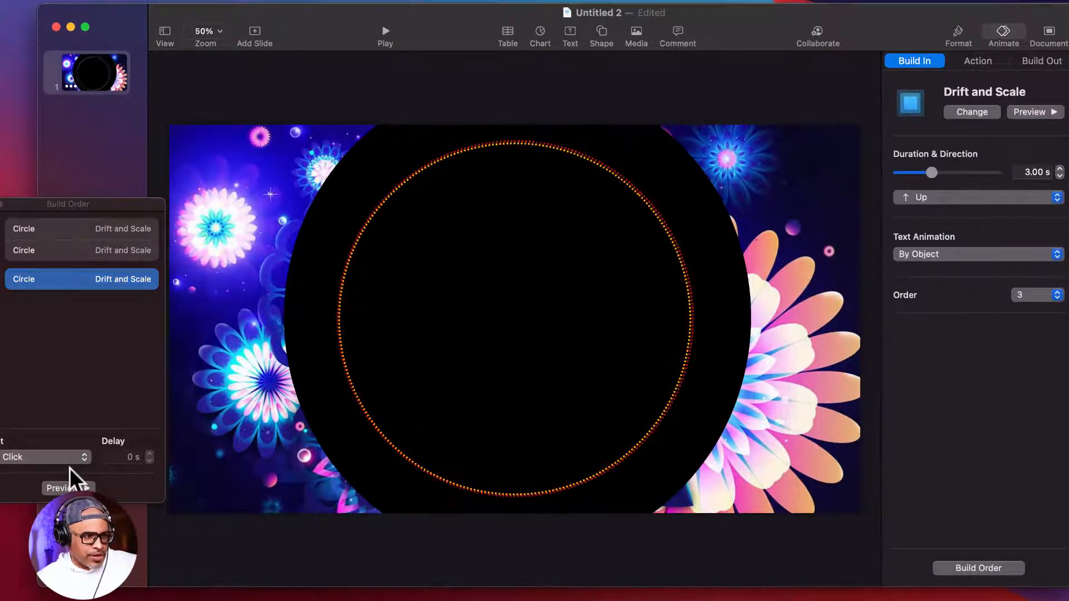
pyautogui.click(83, 458)
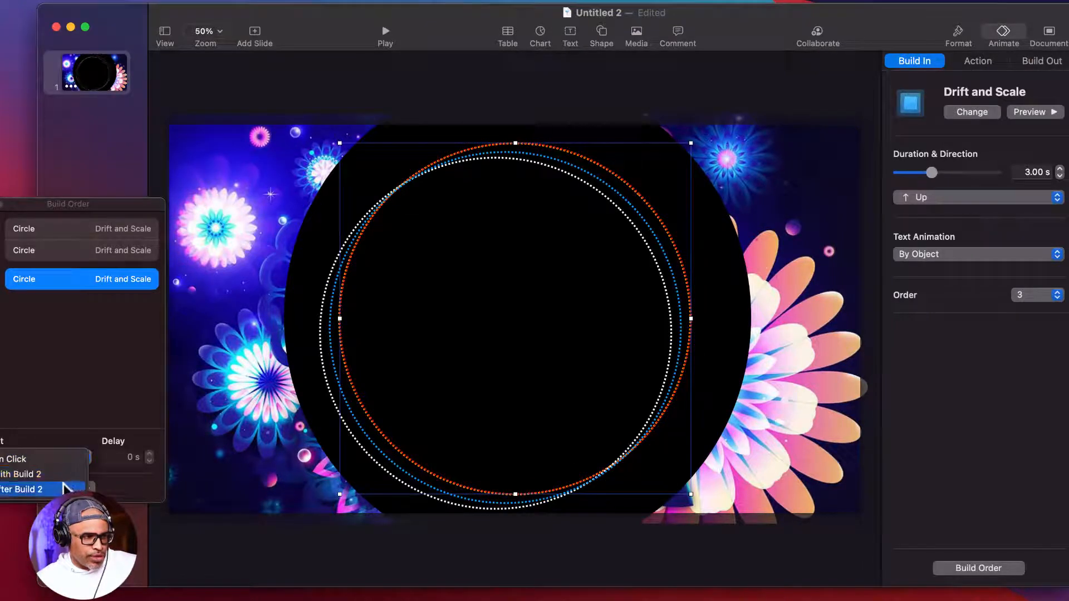
pyautogui.click(65, 489)
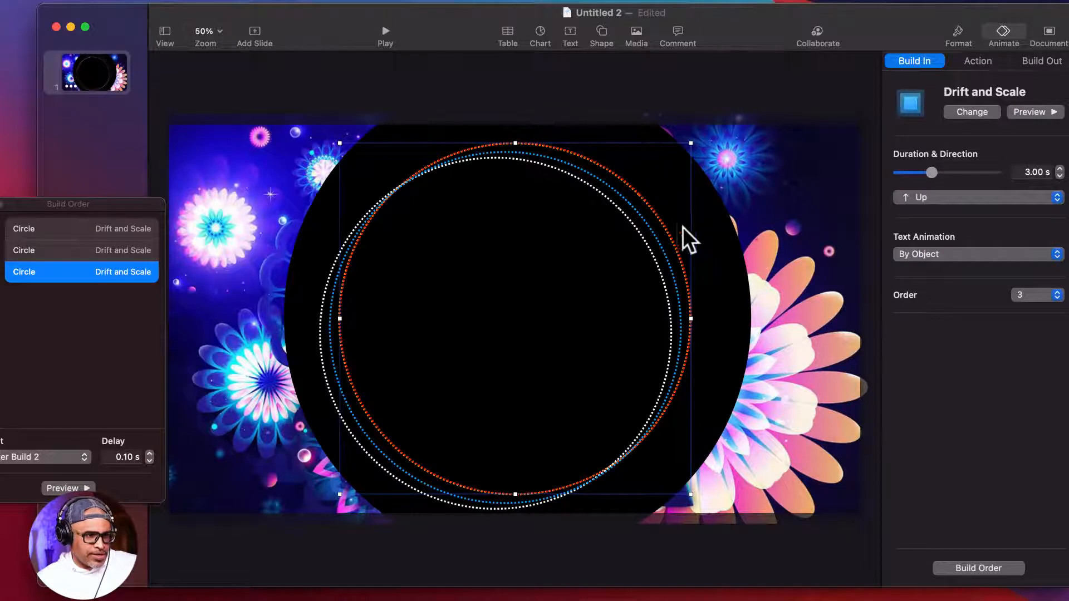
# Shift the orange dotted circle down and left off the stack, check the red circle's build, and reselect the orange circle.
pyautogui.click(652, 209)
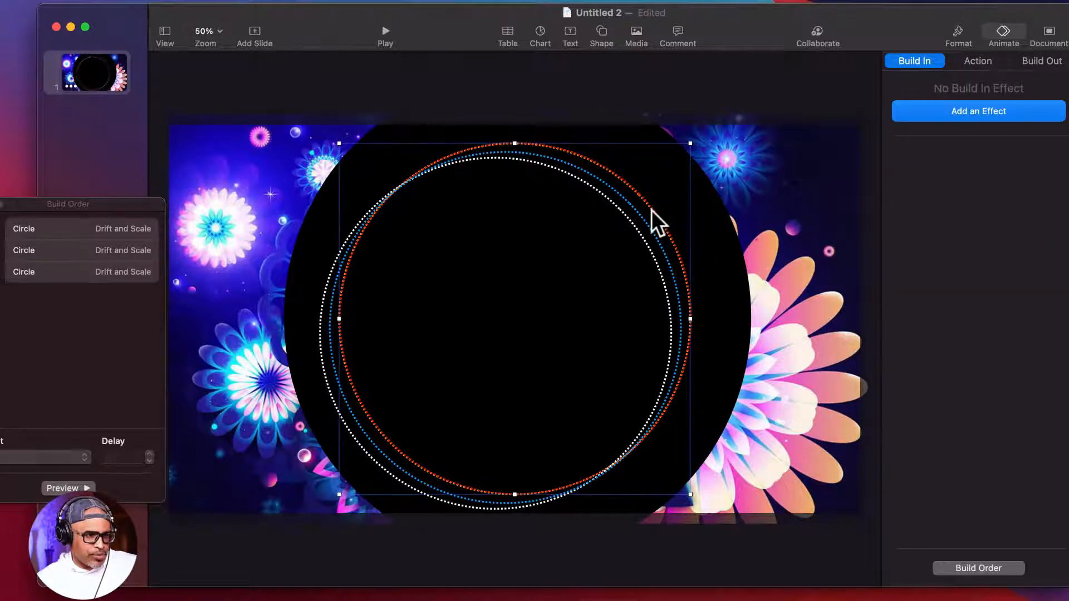
pyautogui.moveTo(652, 210); pyautogui.dragTo(625, 241)
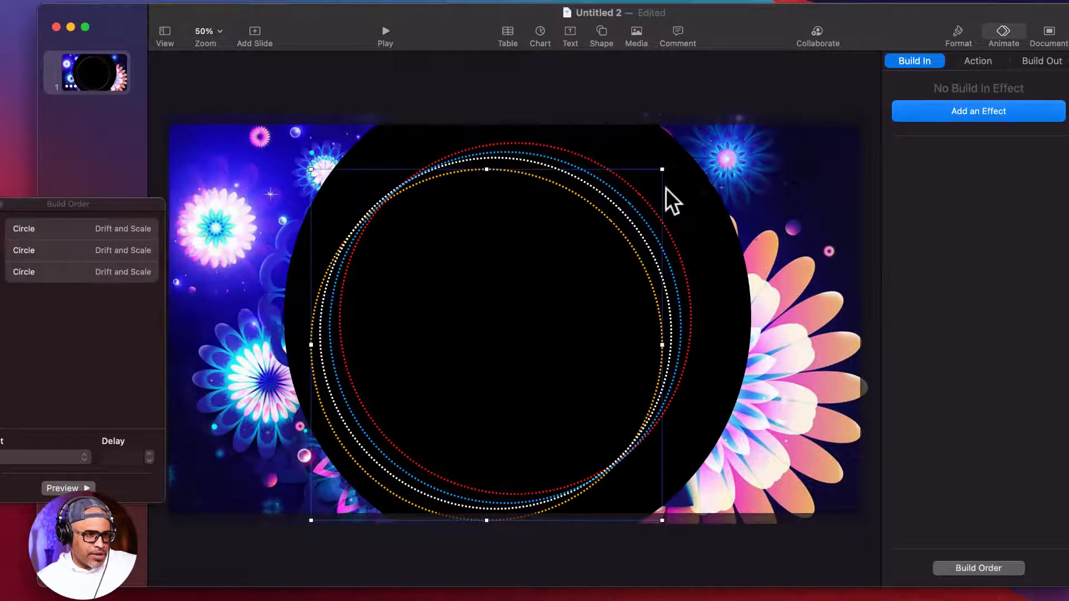
pyautogui.click(669, 238)
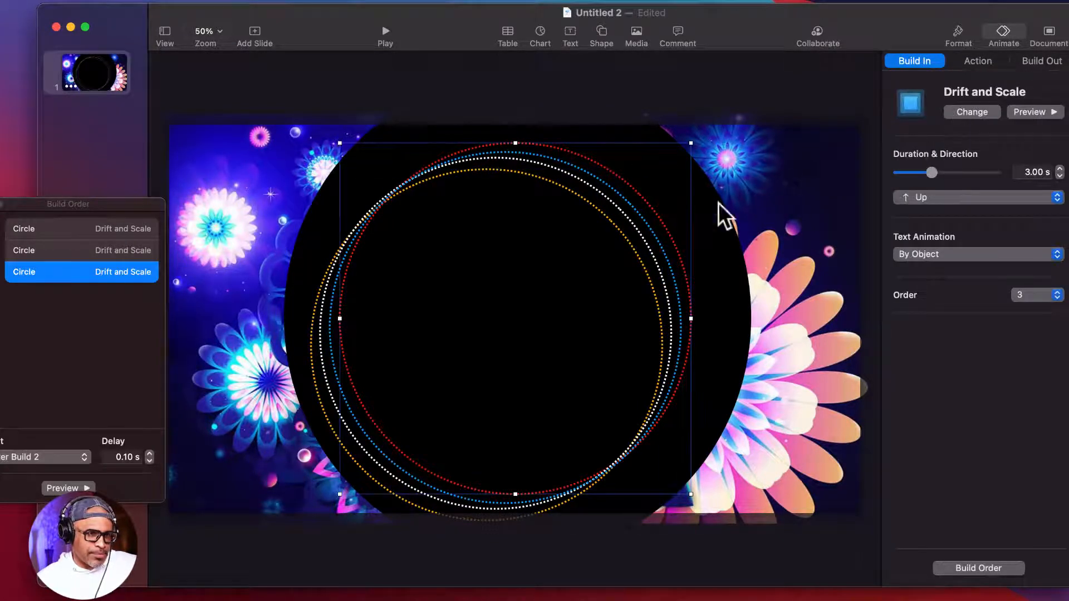
pyautogui.click(700, 262)
pyautogui.click(681, 258)
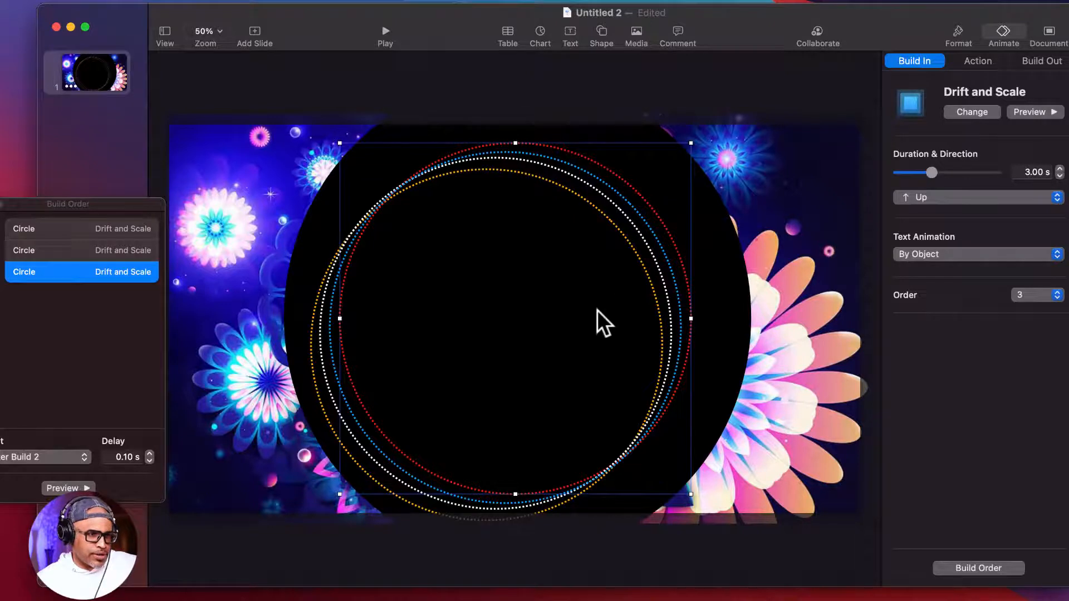
pyautogui.click(638, 260)
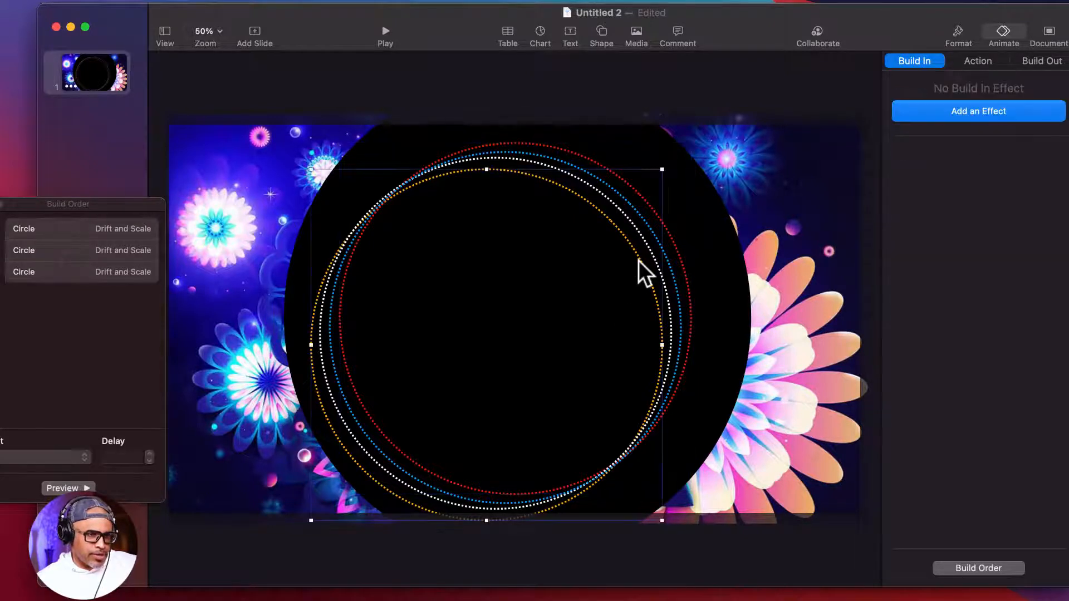
# Give the orange dotted circle a Drift and Scale build-in that starts After Build 3 with a 0.10 s delay.
pyautogui.click(1007, 115)
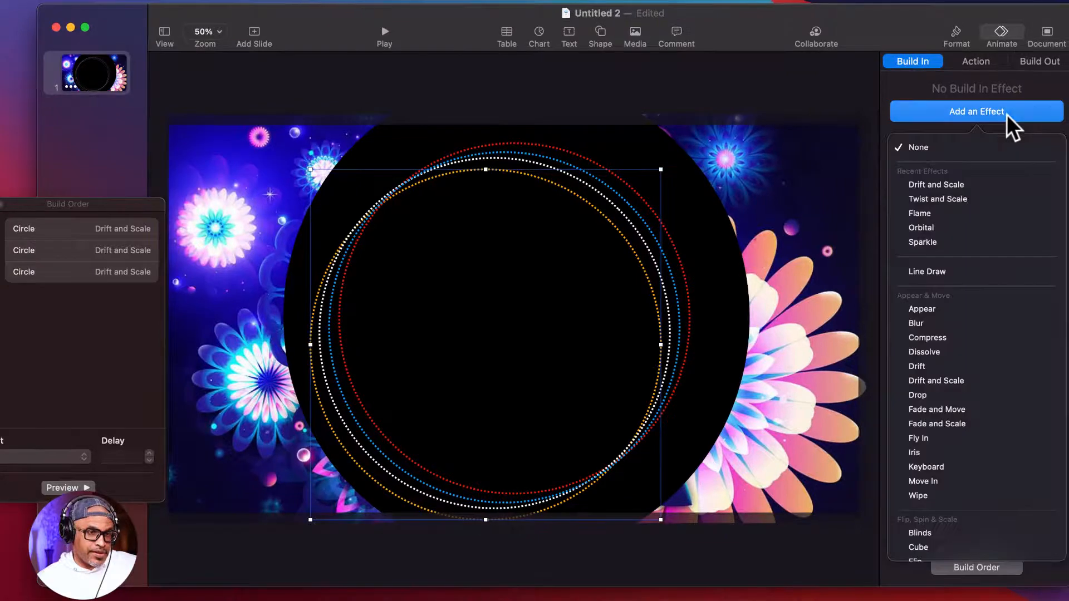
pyautogui.click(930, 185)
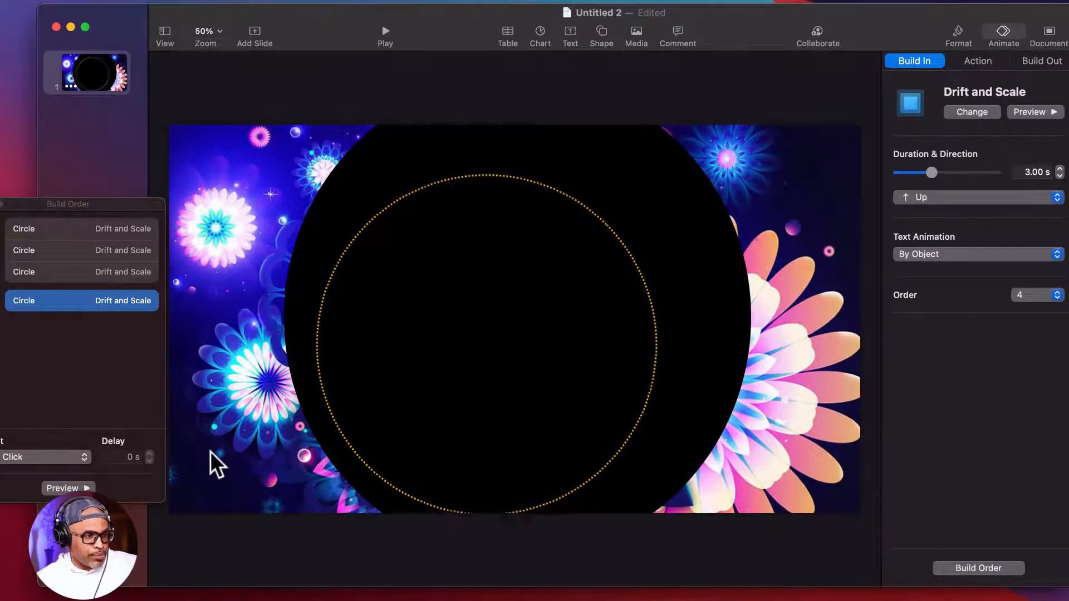
pyautogui.click(79, 455)
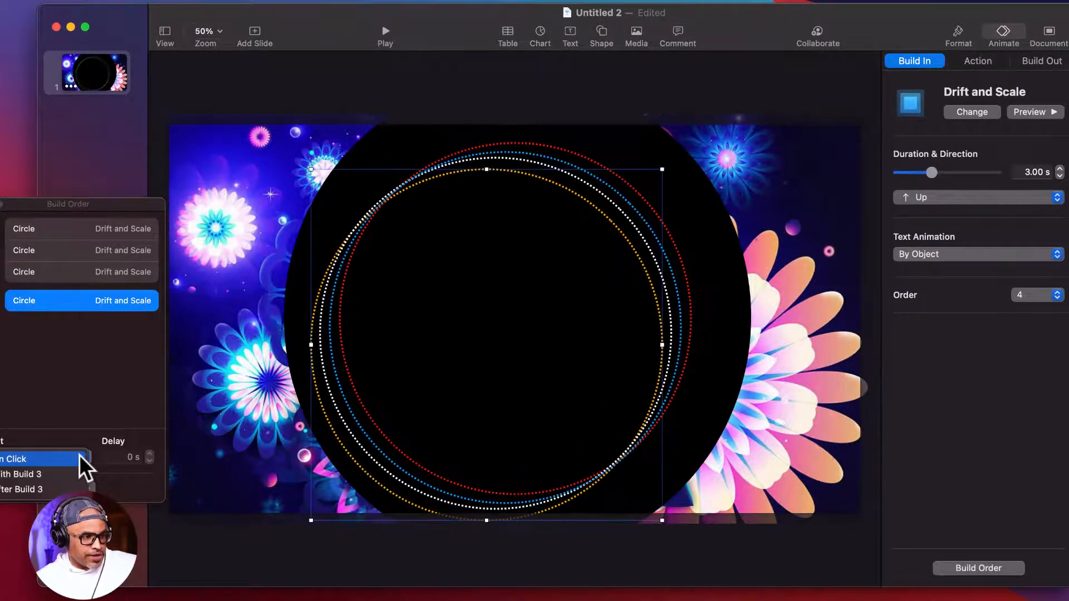
pyautogui.click(55, 488)
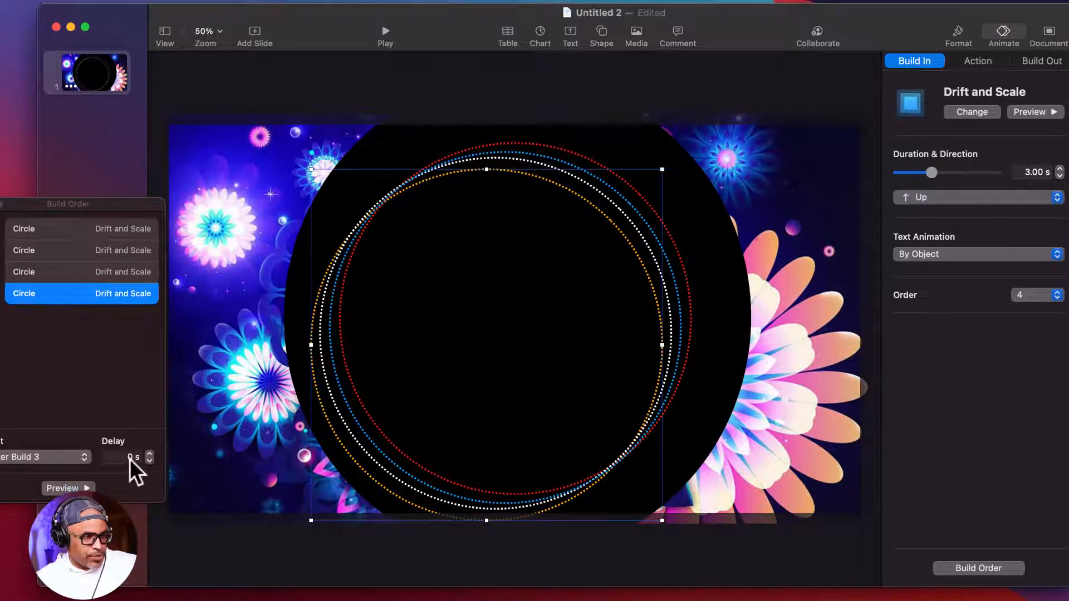
pyautogui.click(149, 454)
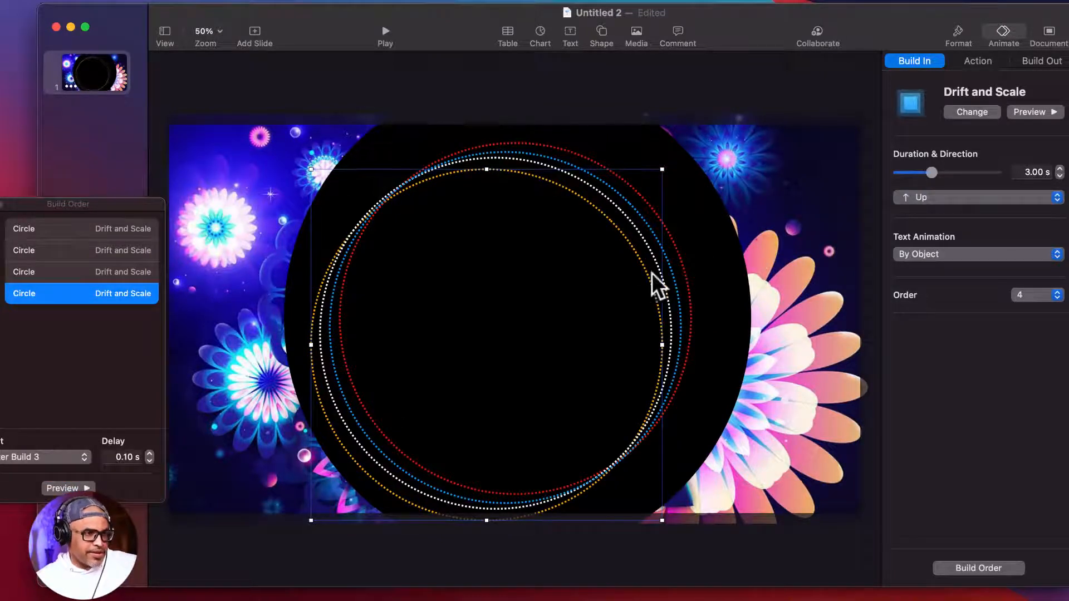
# Move the orange, white and blue dotted circles back into exact alignment over the red circle and preview the builds.
pyautogui.click(683, 273)
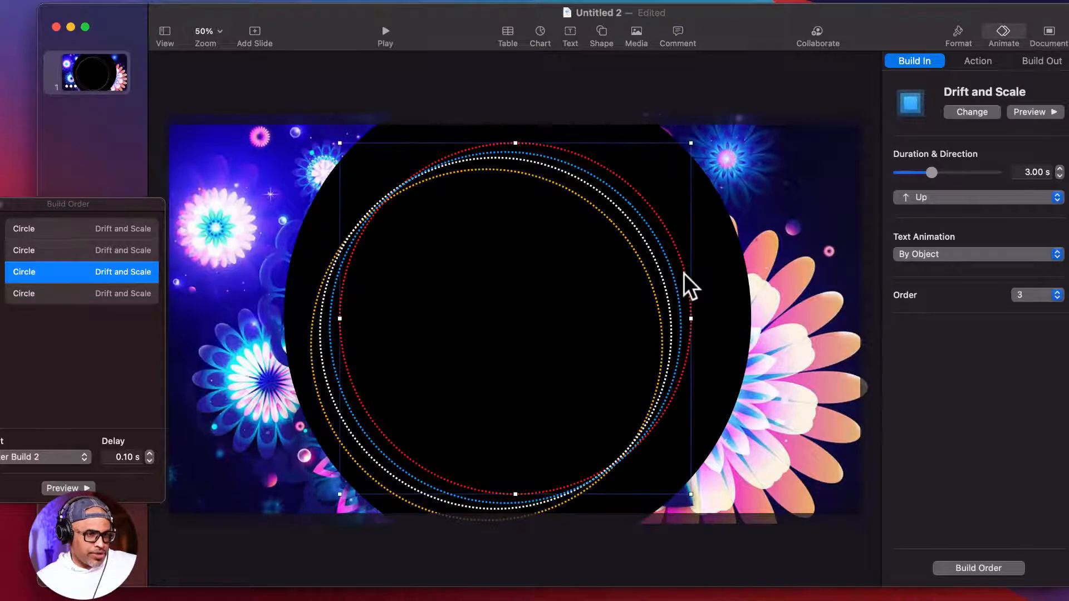
pyautogui.click(622, 233)
pyautogui.moveTo(620, 234); pyautogui.dragTo(646, 210)
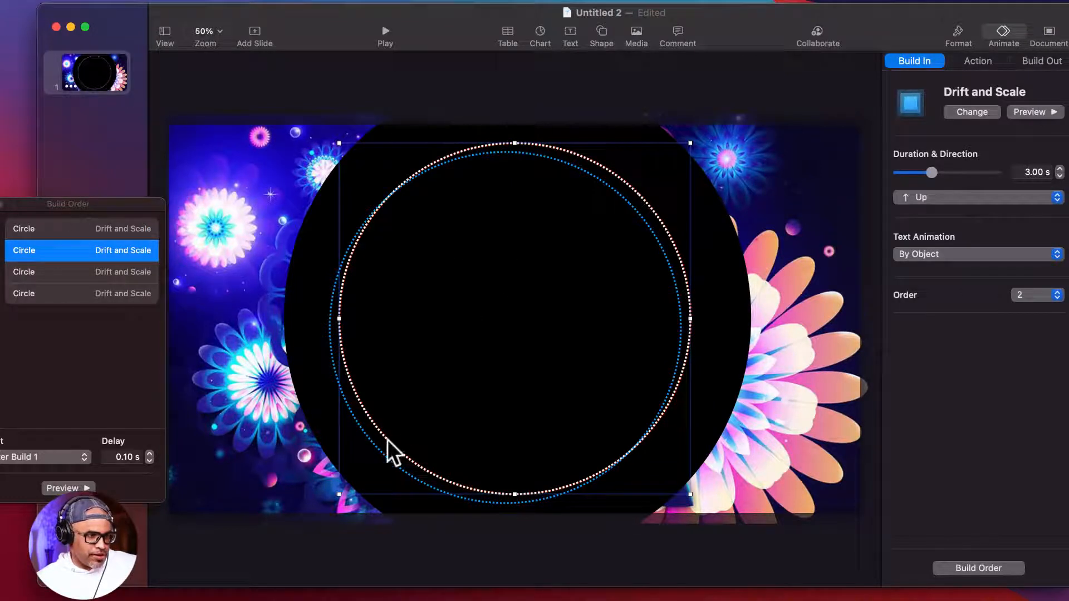
pyautogui.click(378, 452)
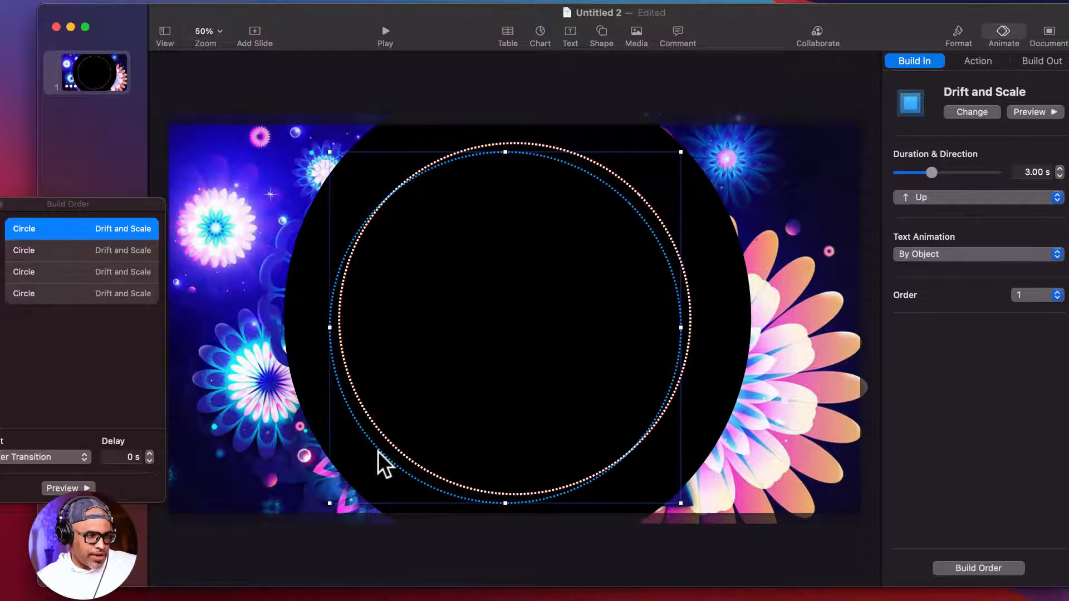
pyautogui.moveTo(378, 452); pyautogui.dragTo(383, 446)
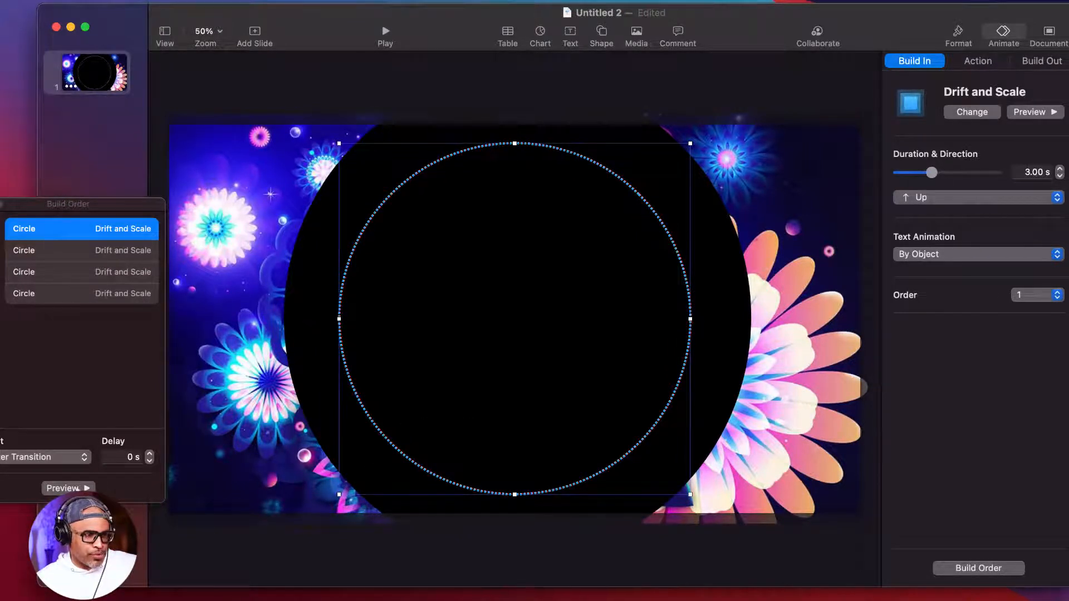
pyautogui.click(67, 489)
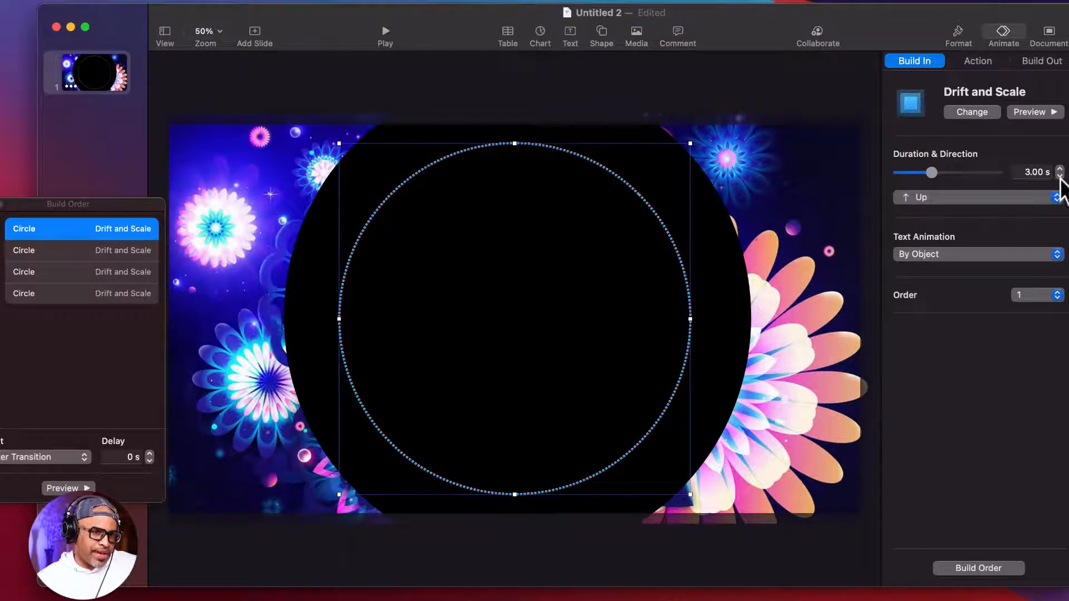
# Shorten the duration of the blue circle's Drift and Scale build, first in the order, to 0.50 s.
pyautogui.moveTo(1059, 176); pyautogui.dragTo(1060, 176)
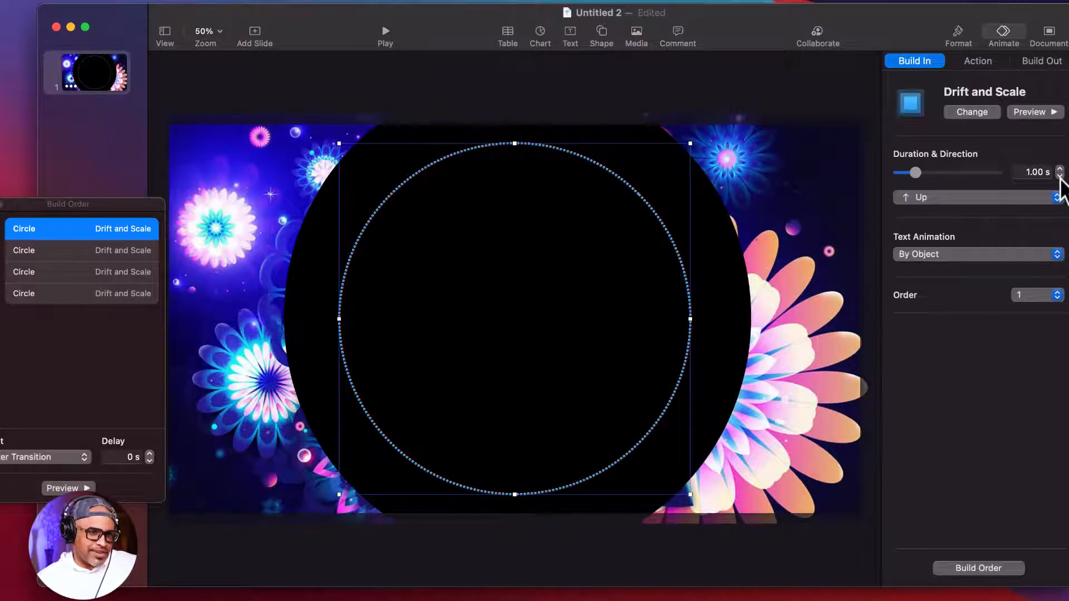
pyautogui.click(1060, 175)
pyautogui.click(1059, 176)
pyautogui.click(1059, 176)
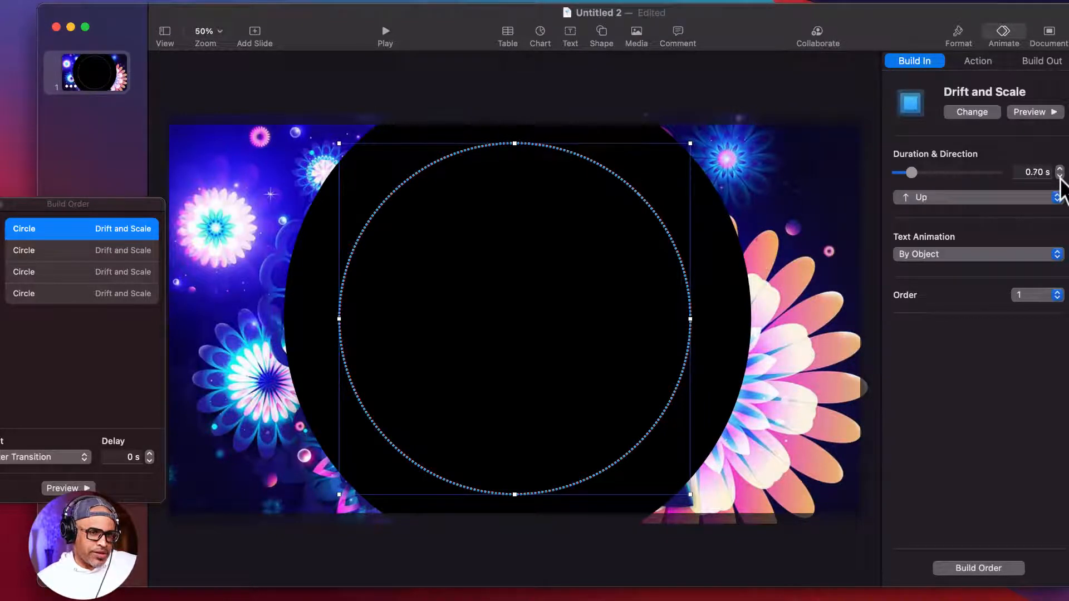
pyautogui.click(1059, 176)
pyautogui.click(1059, 176)
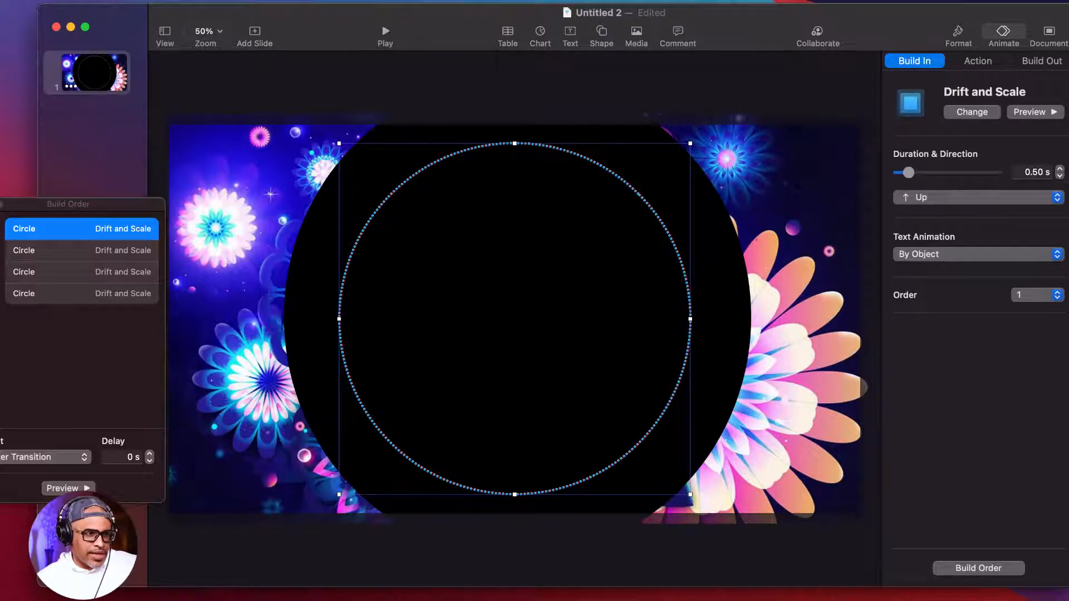
# Set the duration of the second circle's Drift and Scale build to 0.50 s.
pyautogui.click(59, 252)
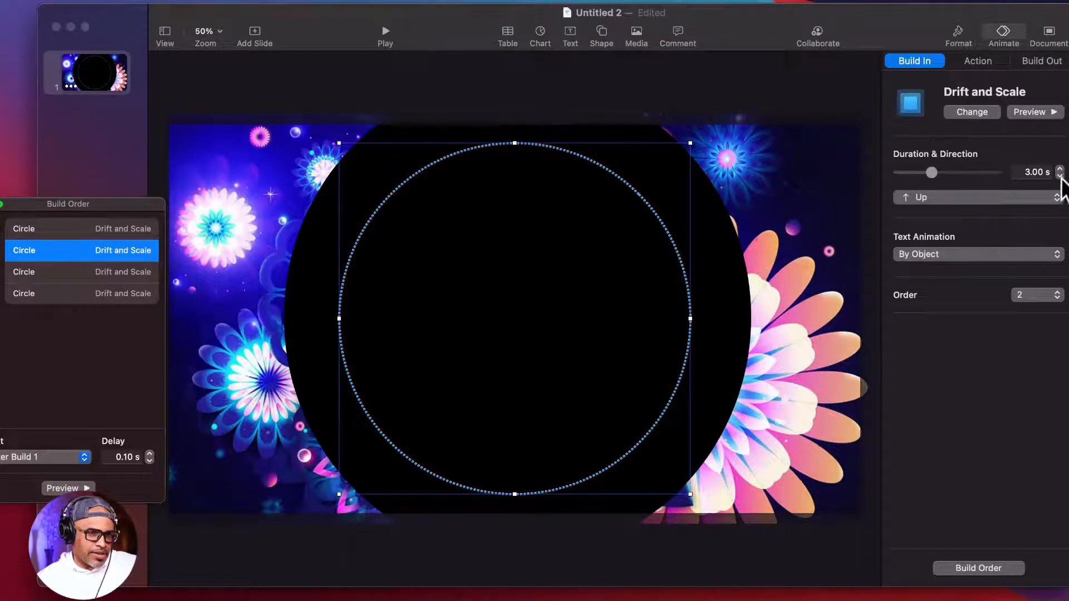
pyautogui.click(1060, 176)
pyautogui.click(1060, 176)
pyautogui.click(1060, 176)
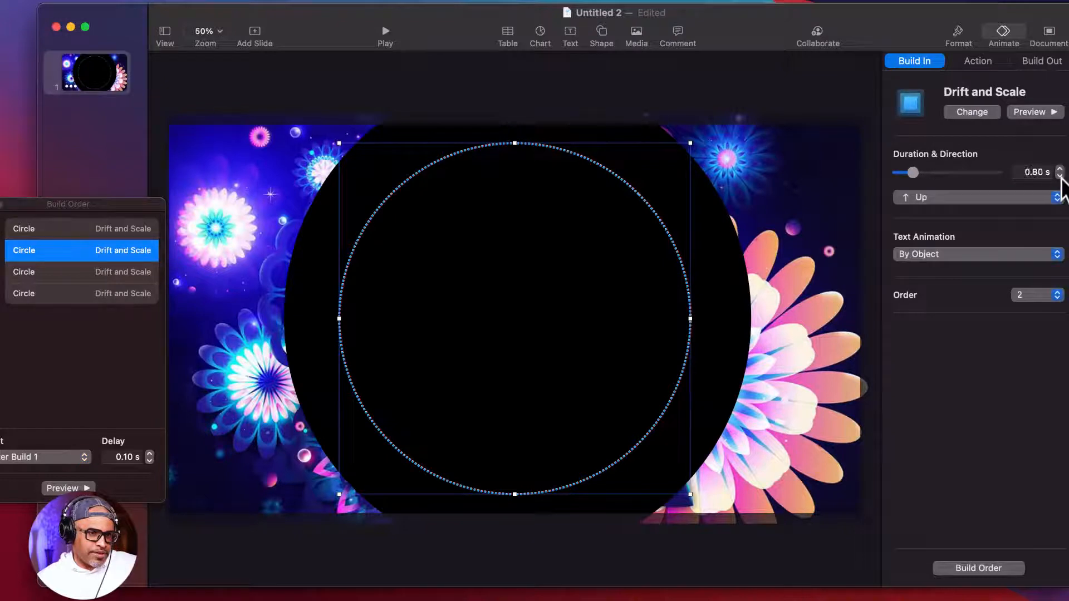
pyautogui.click(1060, 176)
pyautogui.click(1060, 176)
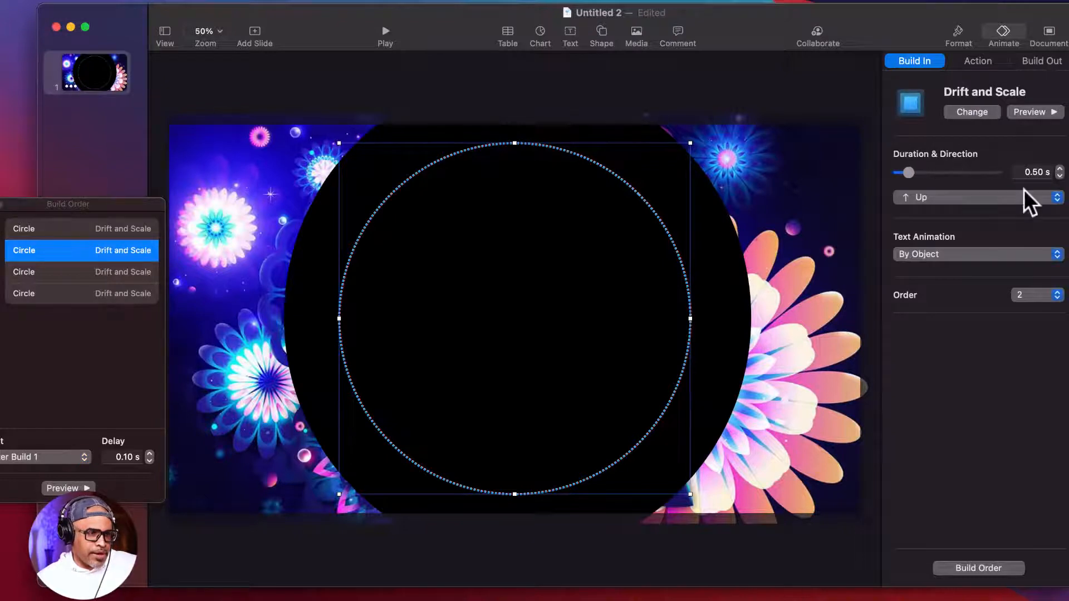
# Set the duration of the third circle's Drift and Scale build to 0.50 s.
pyautogui.click(124, 275)
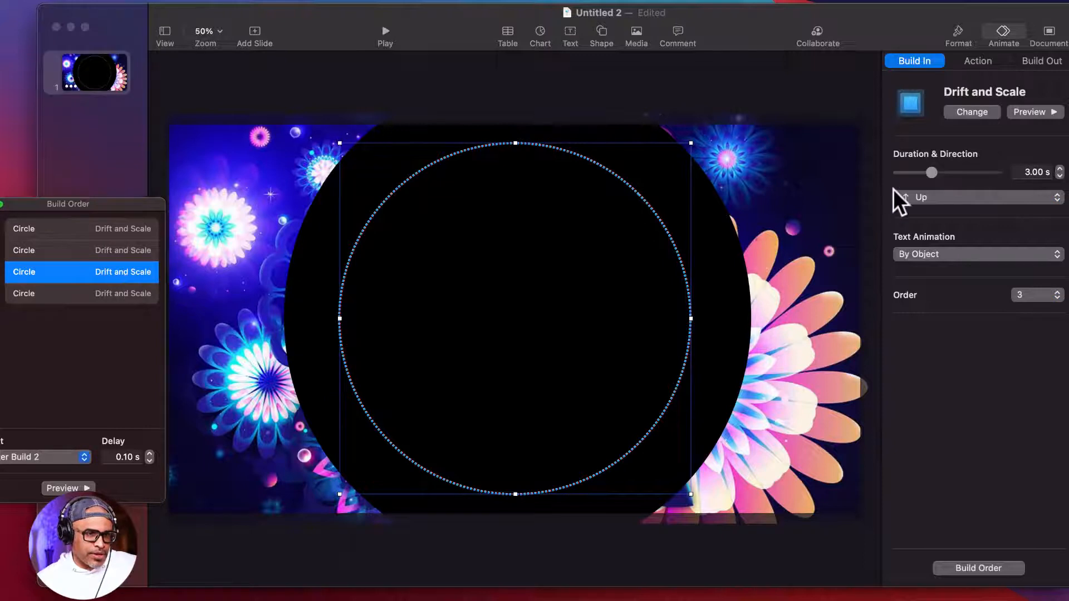
pyautogui.click(1060, 176)
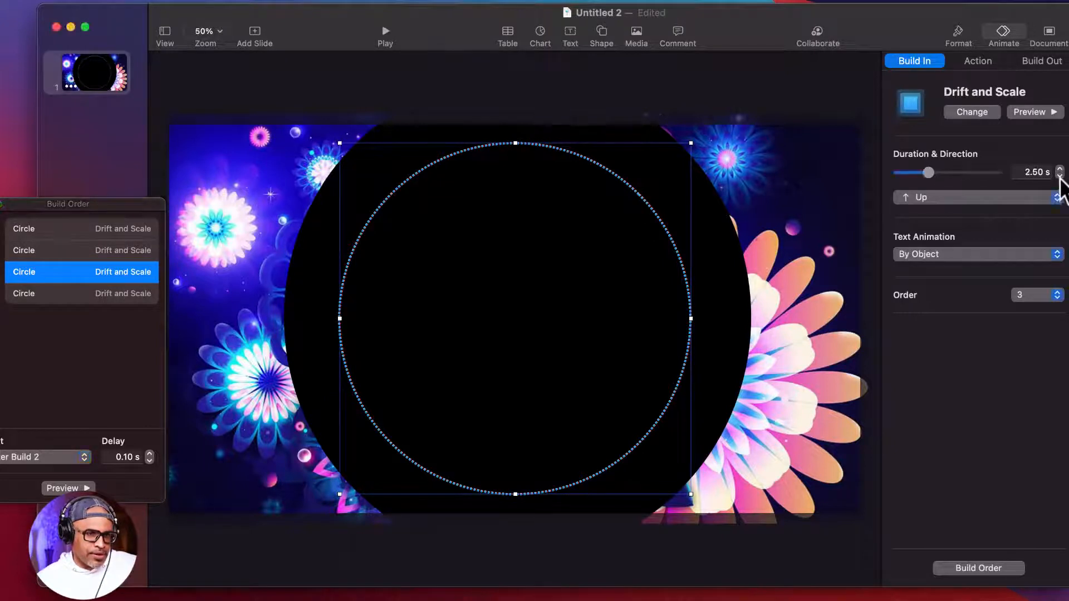
pyautogui.click(1060, 176)
pyautogui.click(1060, 176)
pyautogui.click(1060, 176)
pyautogui.click(1059, 176)
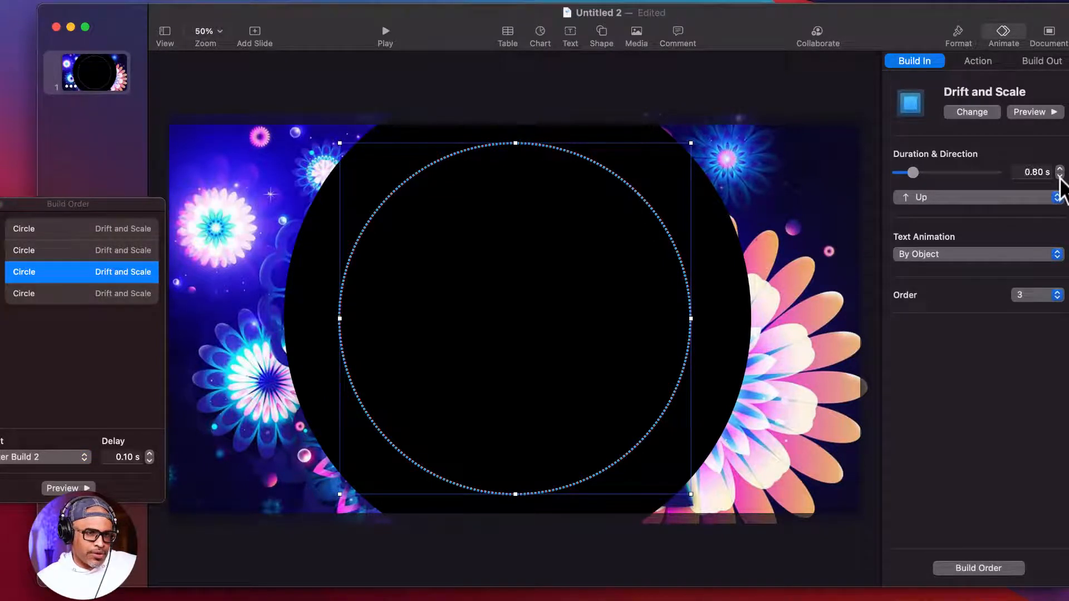
pyautogui.click(1060, 176)
pyautogui.click(1060, 176)
pyautogui.click(1060, 176)
# Set the duration of the fourth circle's Drift and Scale build to 0.50 s and preview the build sequence.
pyautogui.click(124, 297)
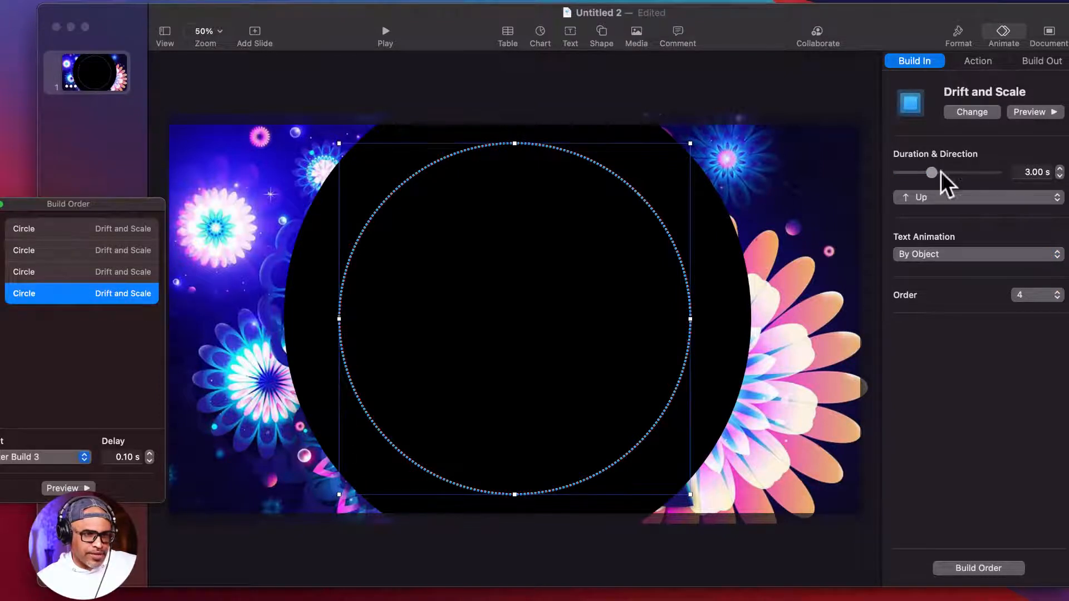
pyautogui.click(1061, 181)
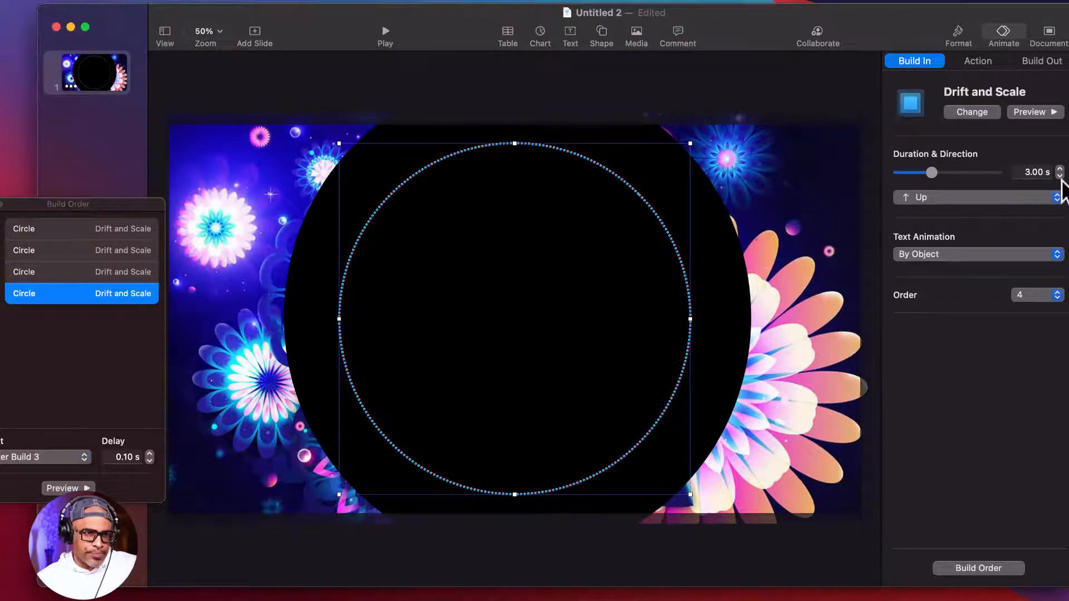
pyautogui.click(1060, 175)
pyautogui.click(1060, 176)
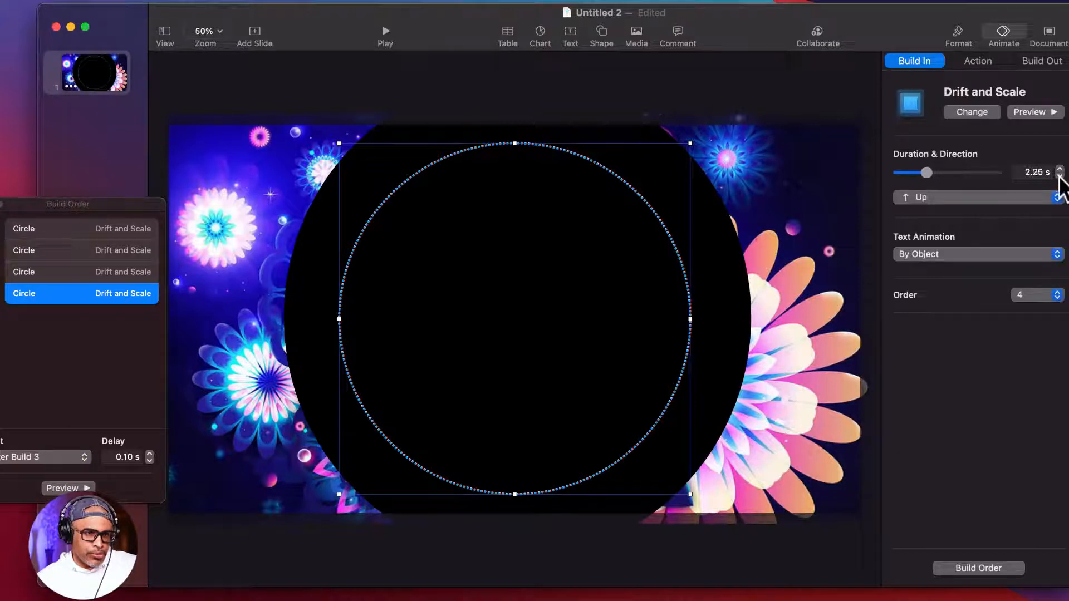
pyautogui.click(1060, 176)
pyautogui.click(1059, 176)
pyautogui.click(1060, 176)
pyautogui.click(1060, 176)
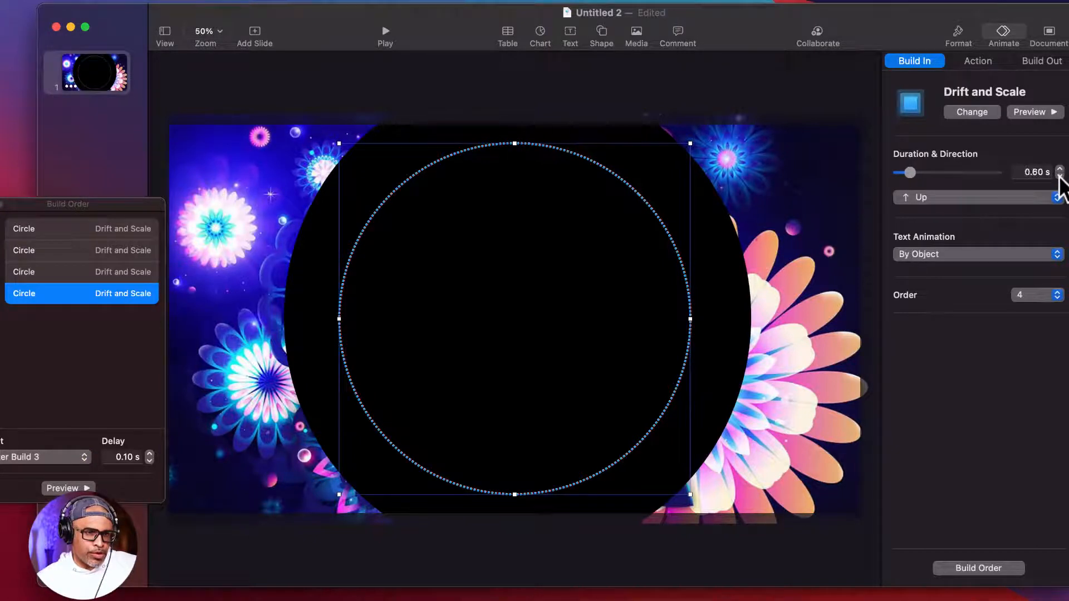
pyautogui.click(1060, 176)
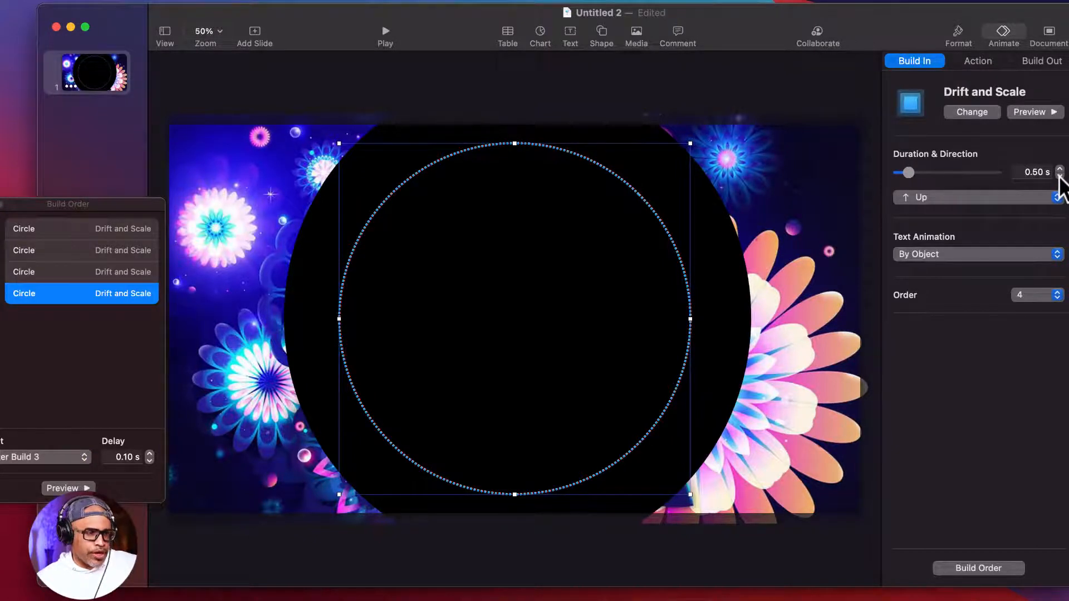
pyautogui.click(80, 488)
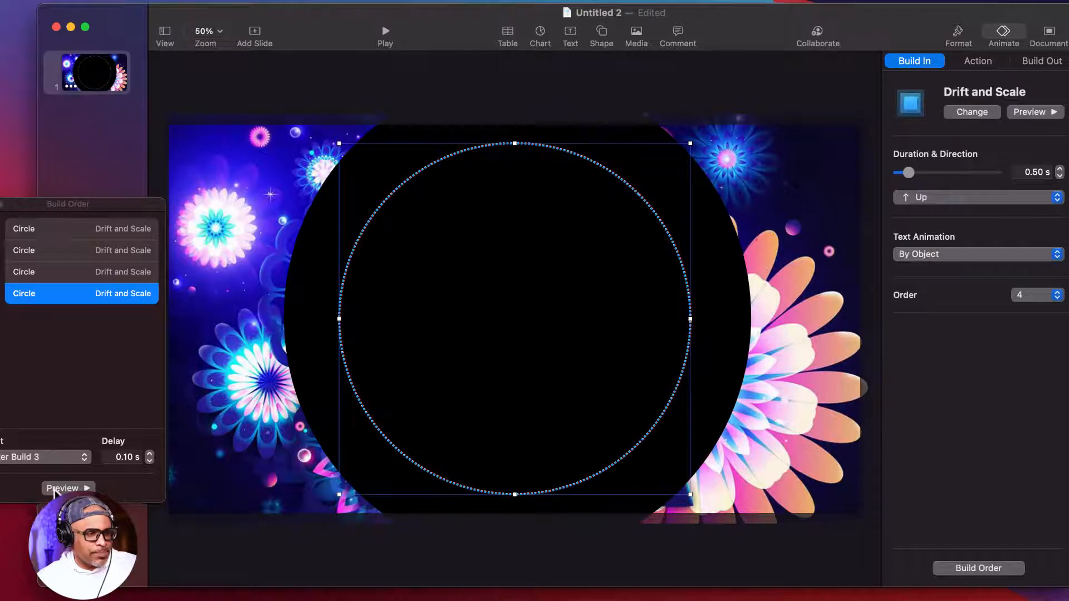
pyautogui.click(63, 488)
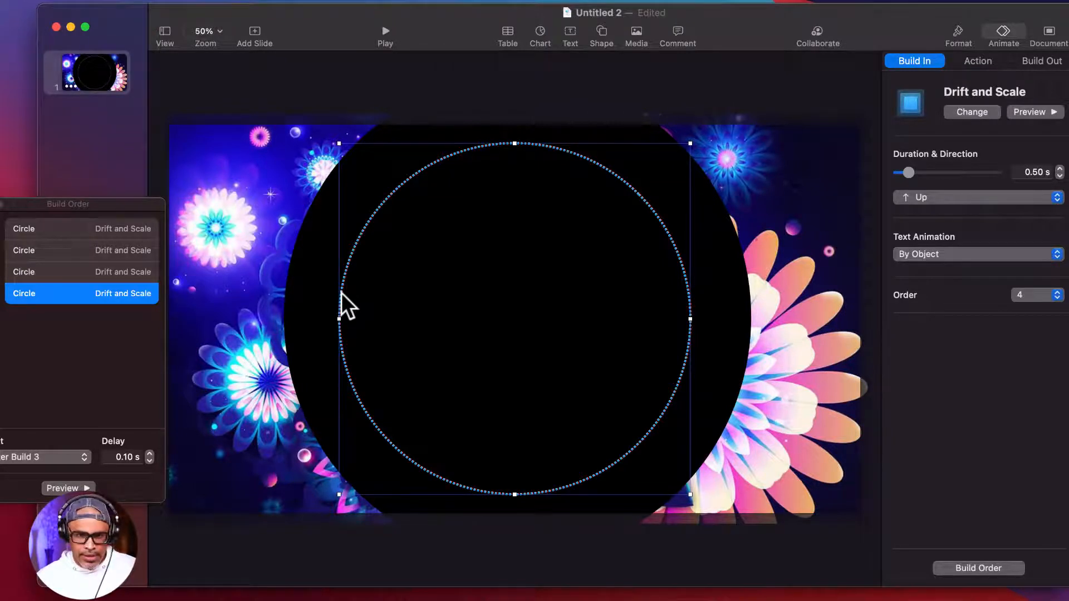
# Duplicate the blue dotted circle on top of the stack and change the copy's border color to pink.
pyautogui.click(385, 225)
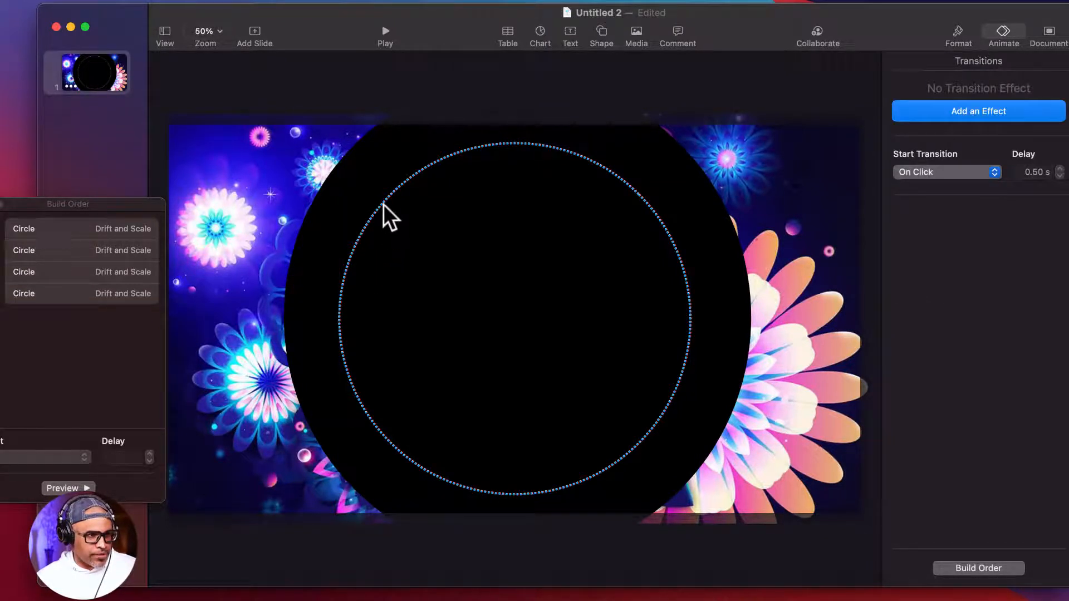
pyautogui.click(383, 202)
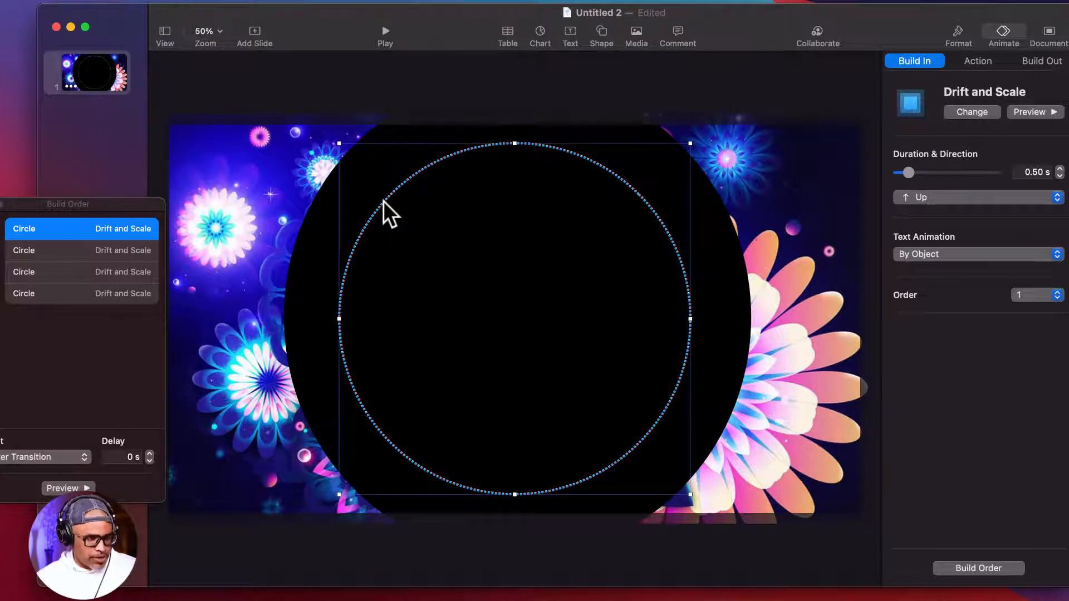
pyautogui.press('super+d')
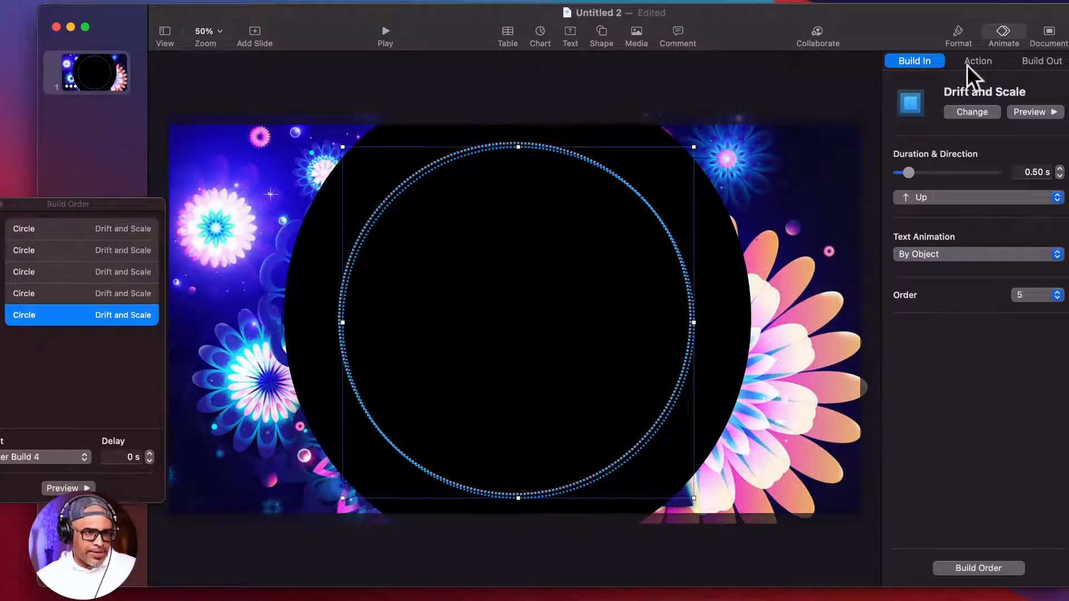
pyautogui.click(959, 35)
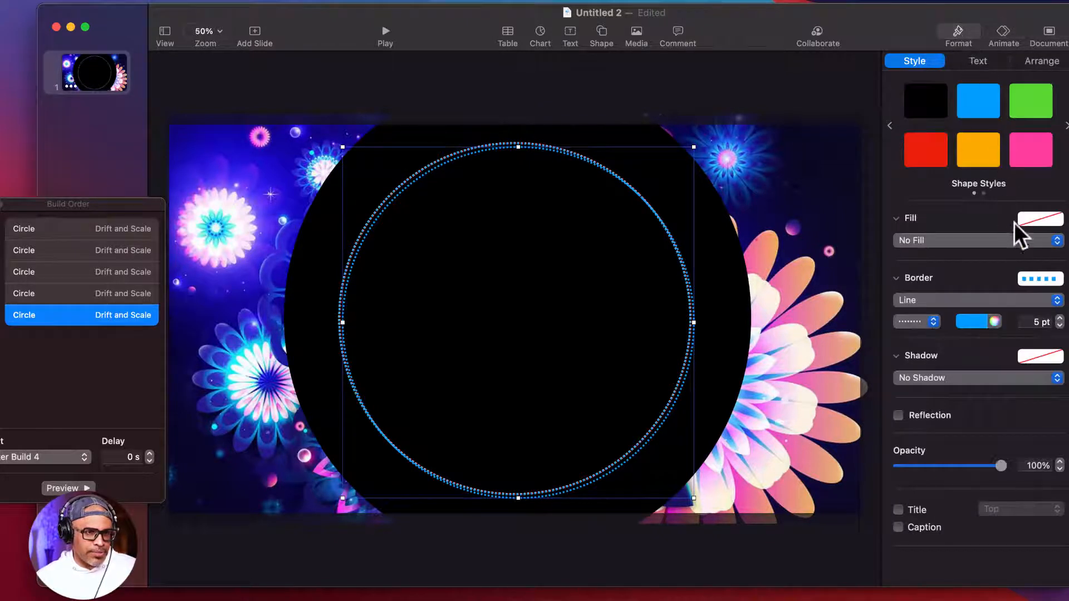
pyautogui.click(978, 322)
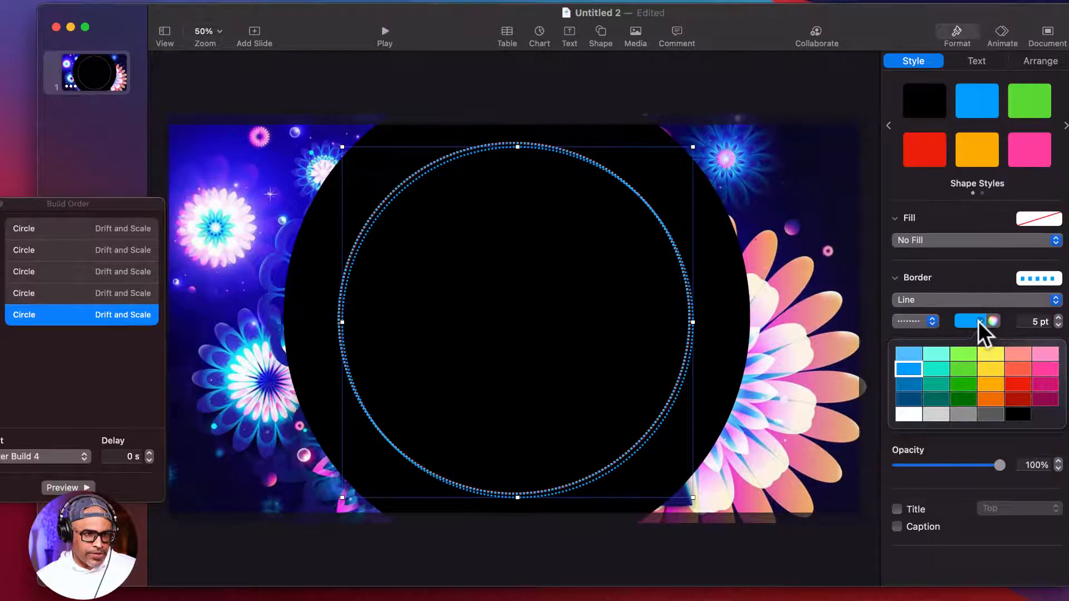
pyautogui.click(1045, 369)
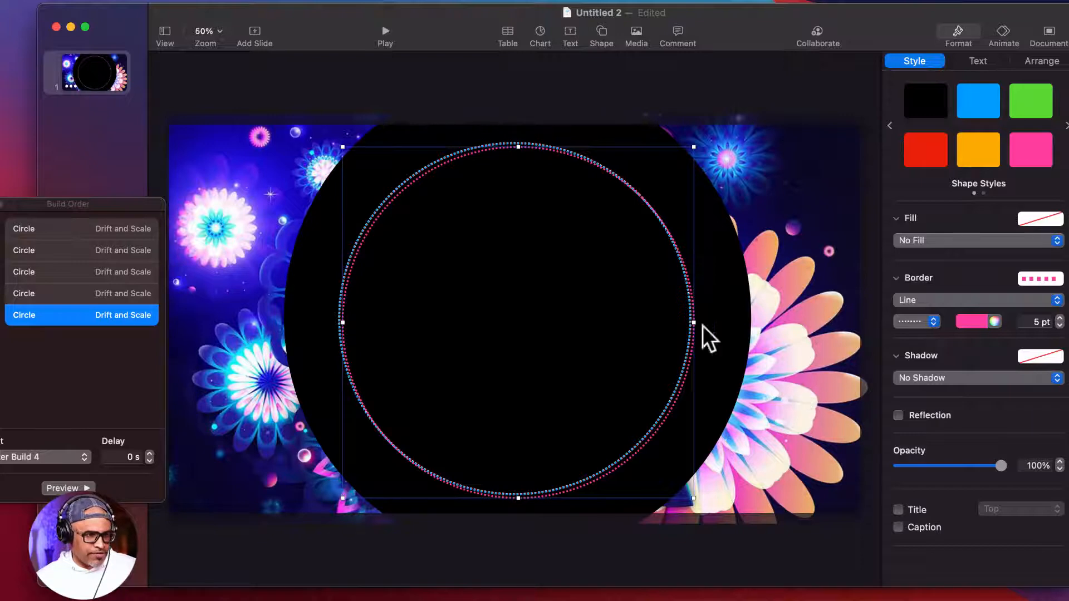
# Nudge the pink dotted circle left and up until it lines up with the other stacked circles.
pyautogui.press('Left')
pyautogui.press('Left')
pyautogui.press('Left')
pyautogui.press('Left')
pyautogui.press('Left')
pyautogui.press('Left')
pyautogui.press('Left')
pyautogui.press('Left')
pyautogui.press('Left')
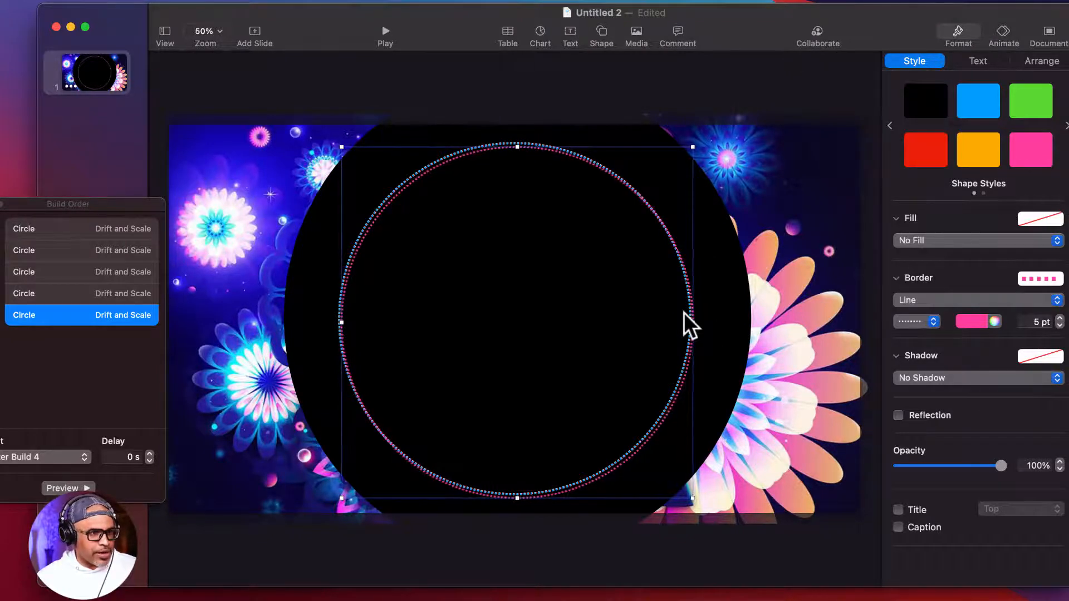
pyautogui.press('Up')
pyautogui.press('Up')
pyautogui.press('Up')
pyautogui.press('Up')
pyautogui.press('Up')
pyautogui.press('Up')
pyautogui.press('Up')
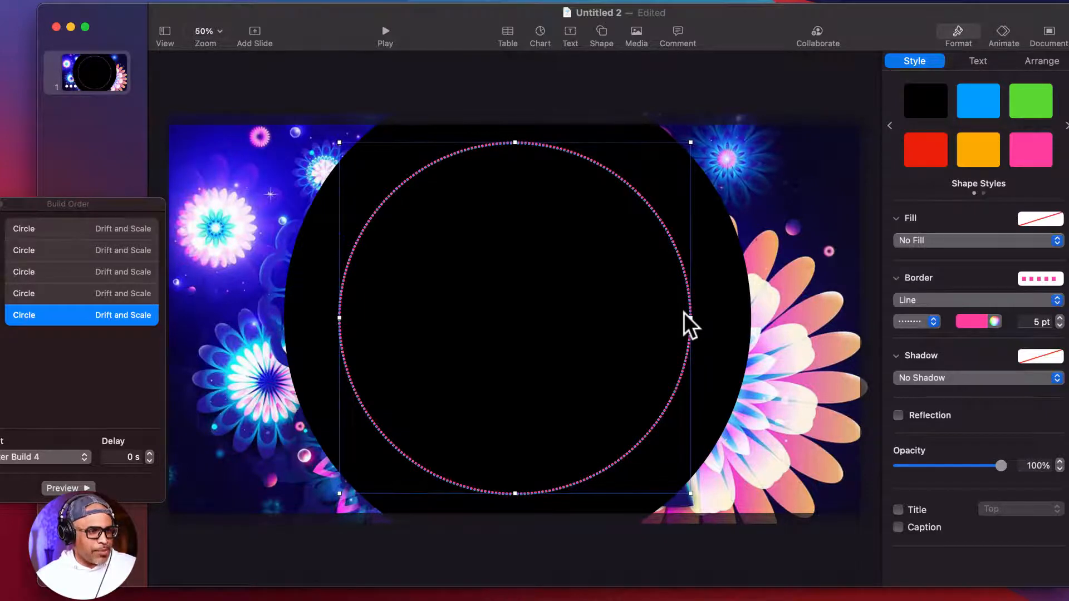
pyautogui.press('Up')
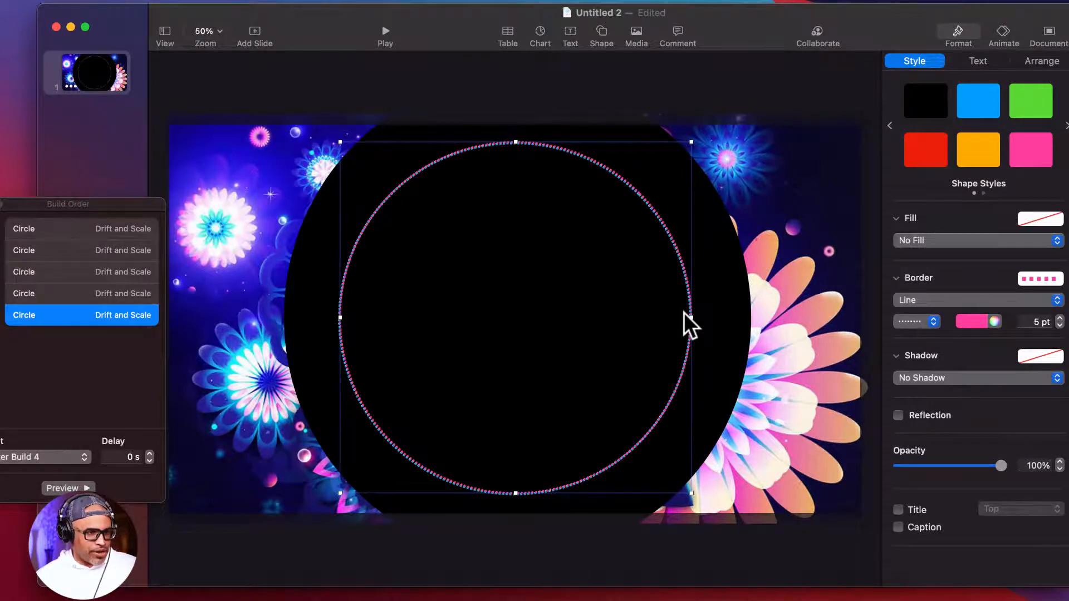
# Fine-tune the pink dotted circle's position so it overlaps the stacked circles evenly, and preview the build sequence.
pyautogui.press('Right')
pyautogui.press('Right')
pyautogui.press('Up')
pyautogui.press('Up')
pyautogui.press('Up')
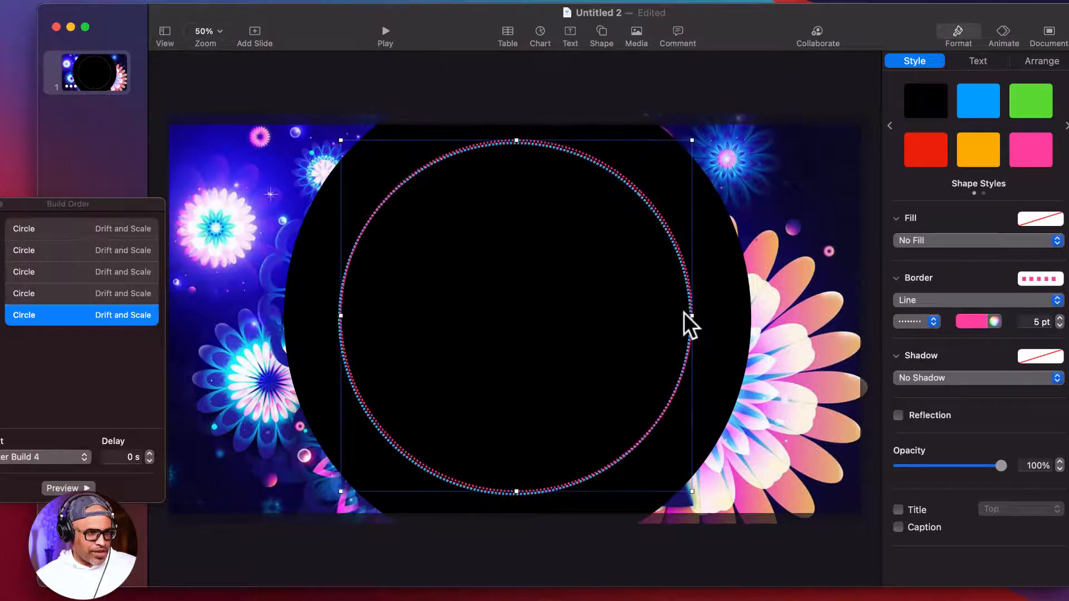
pyautogui.press('Down')
pyautogui.press('Down')
pyautogui.press('Down')
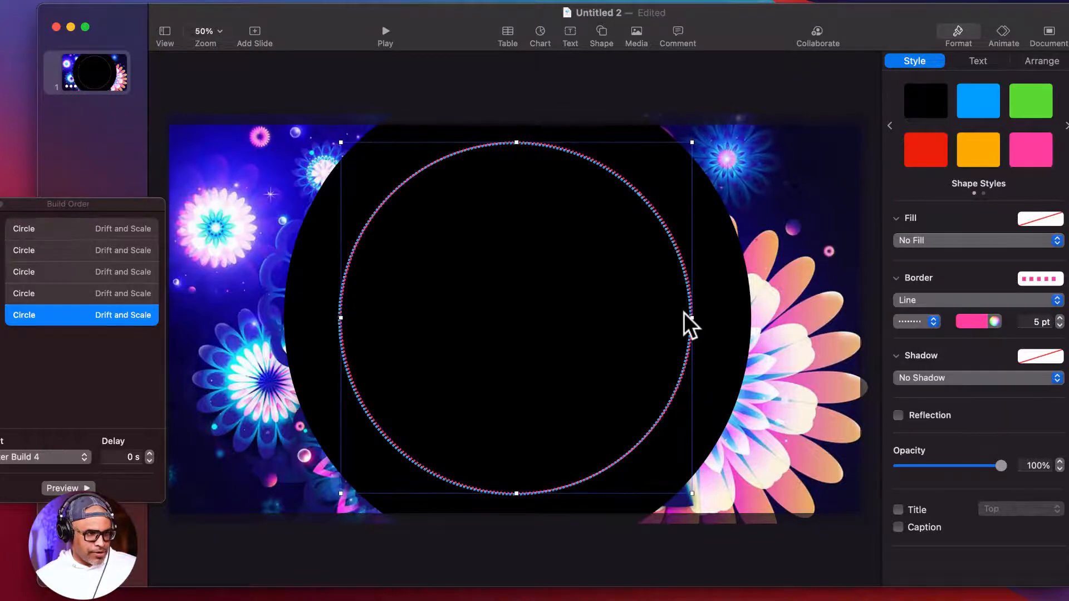
pyautogui.click(83, 488)
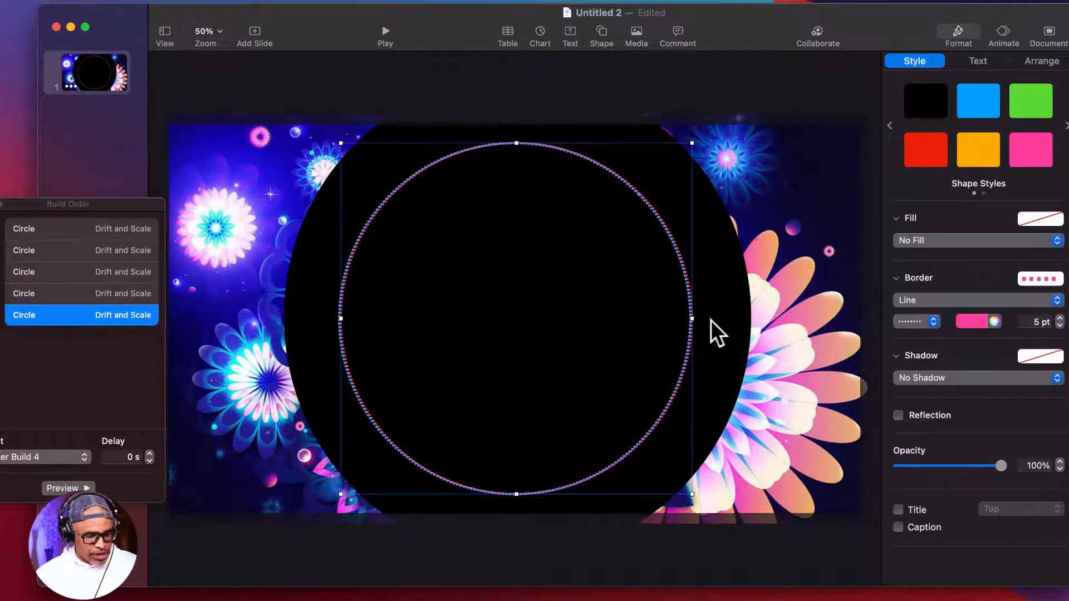
# Duplicate the pink dotted circle, shrink the copy and center it inside the stacked circles.
pyautogui.press('super+d')
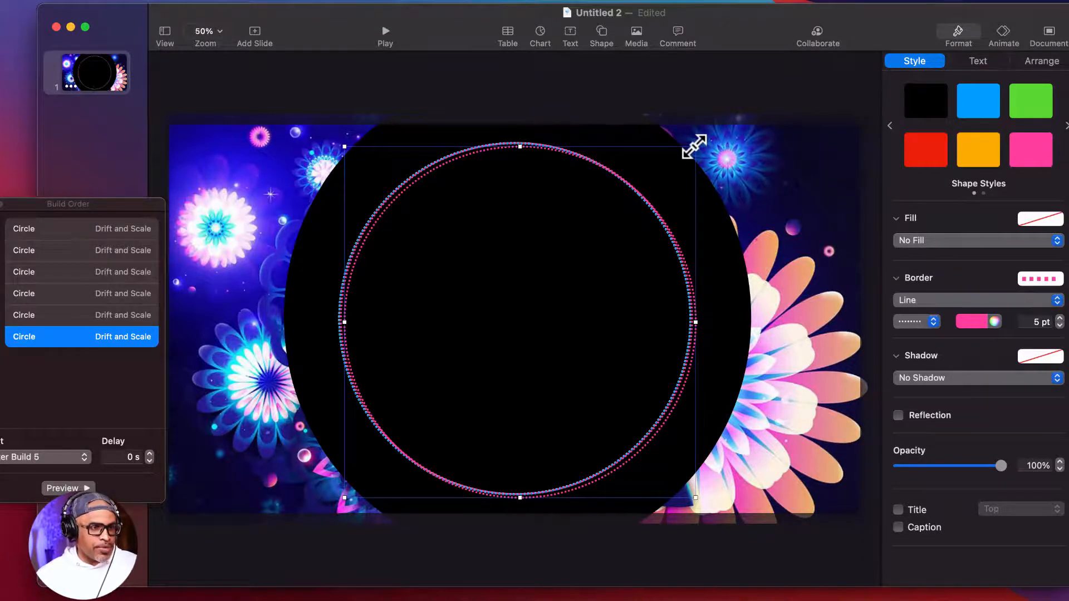
pyautogui.moveTo(694, 146); pyautogui.dragTo(645, 182)
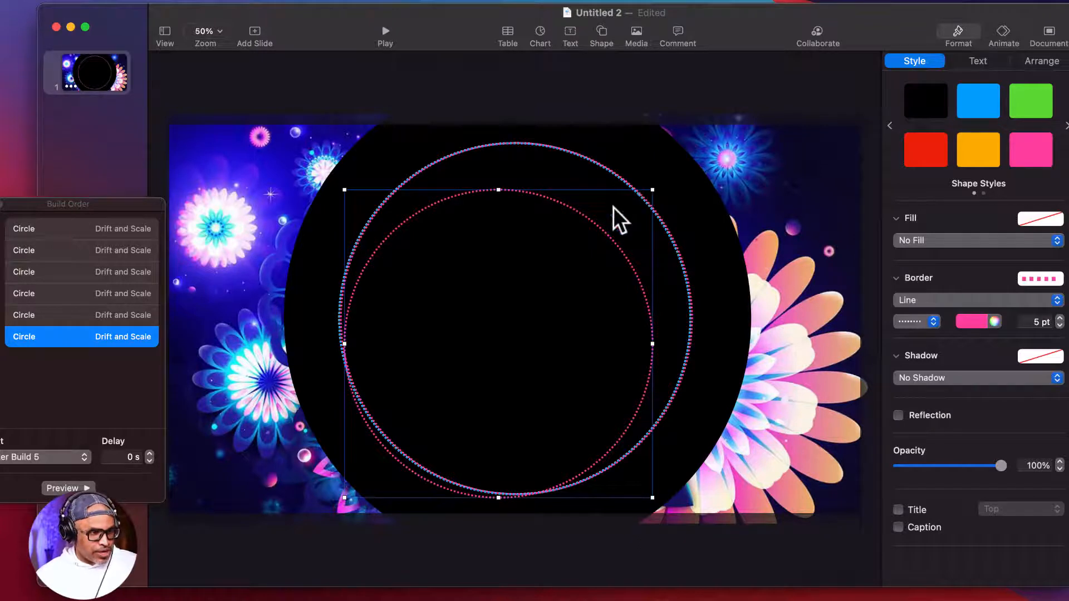
pyautogui.moveTo(596, 226); pyautogui.dragTo(614, 205)
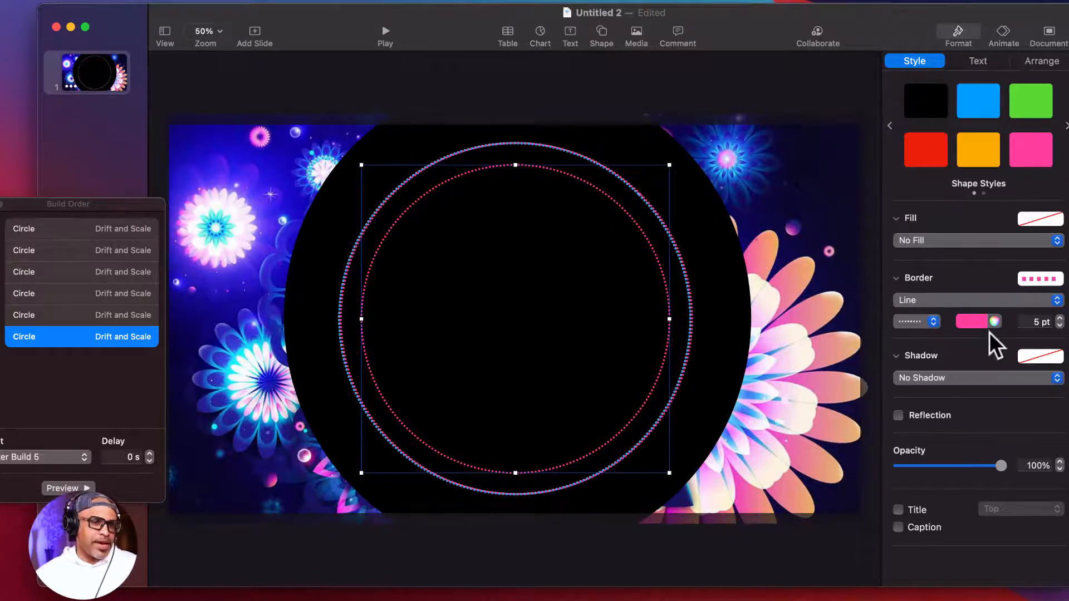
# Change the inner pink circle's border to a solid line and move its build to first in the build order.
pyautogui.click(933, 320)
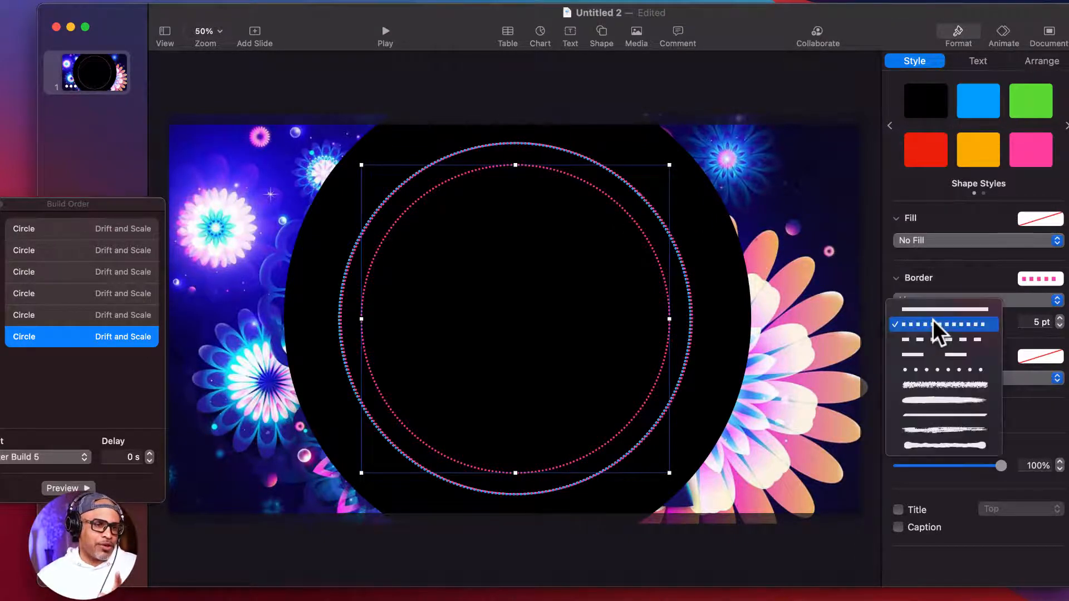
pyautogui.click(937, 308)
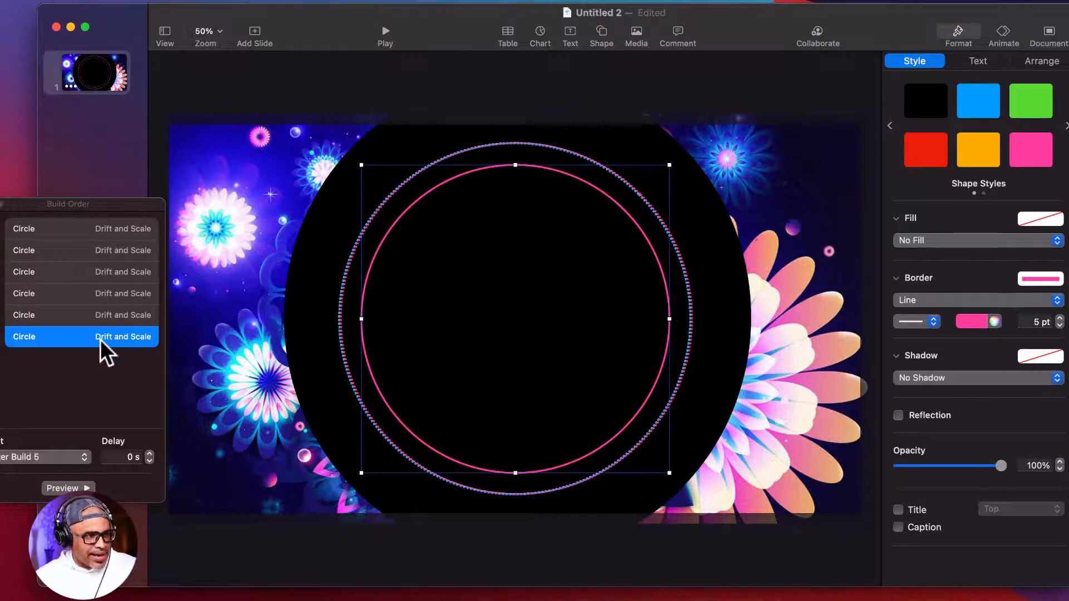
pyautogui.click(46, 339)
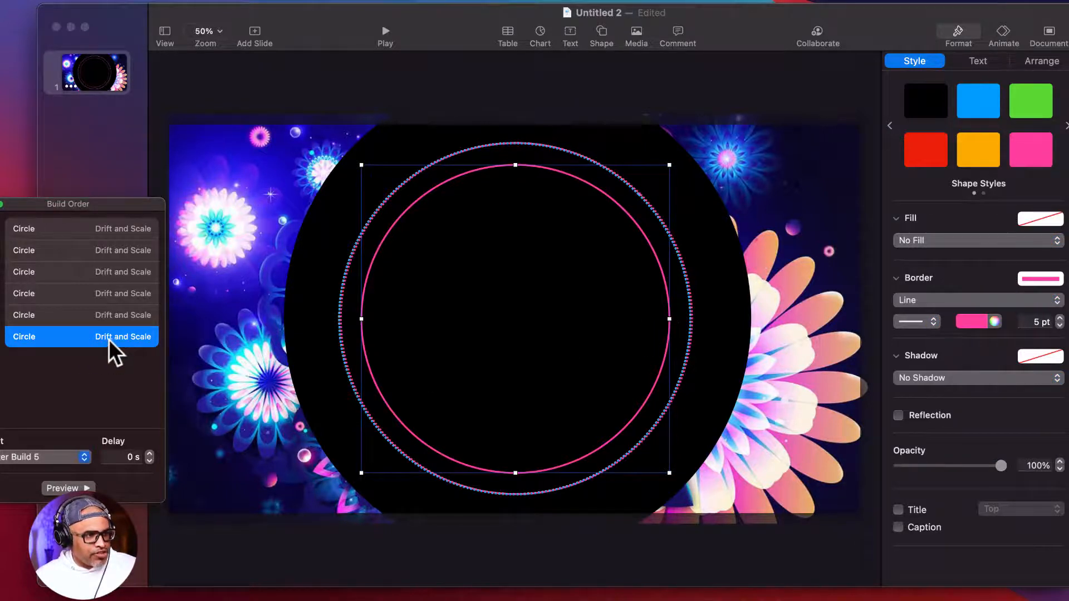
pyautogui.click(85, 457)
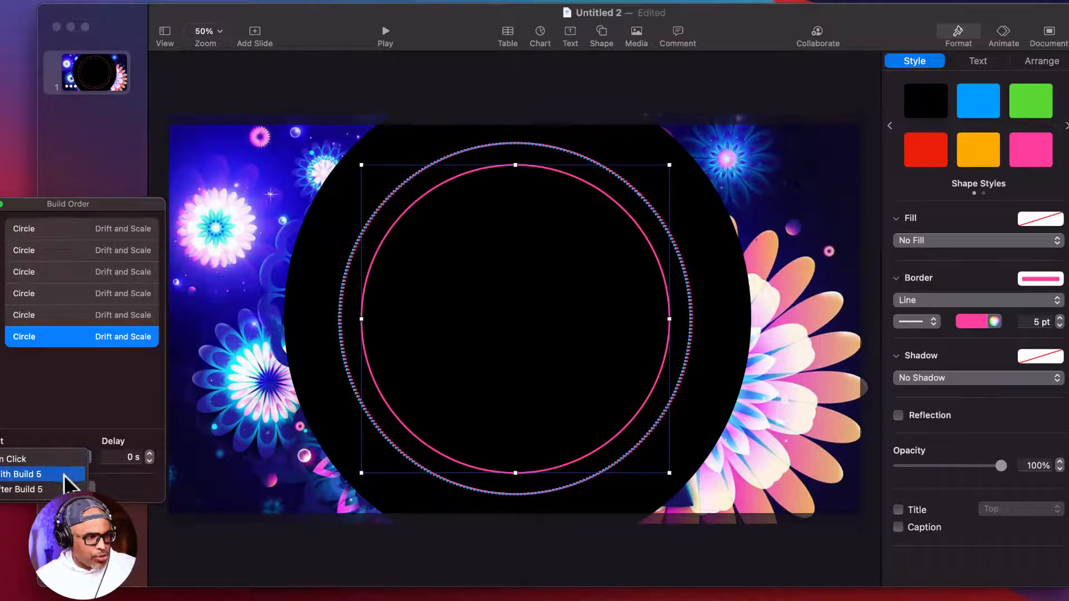
pyautogui.click(91, 336)
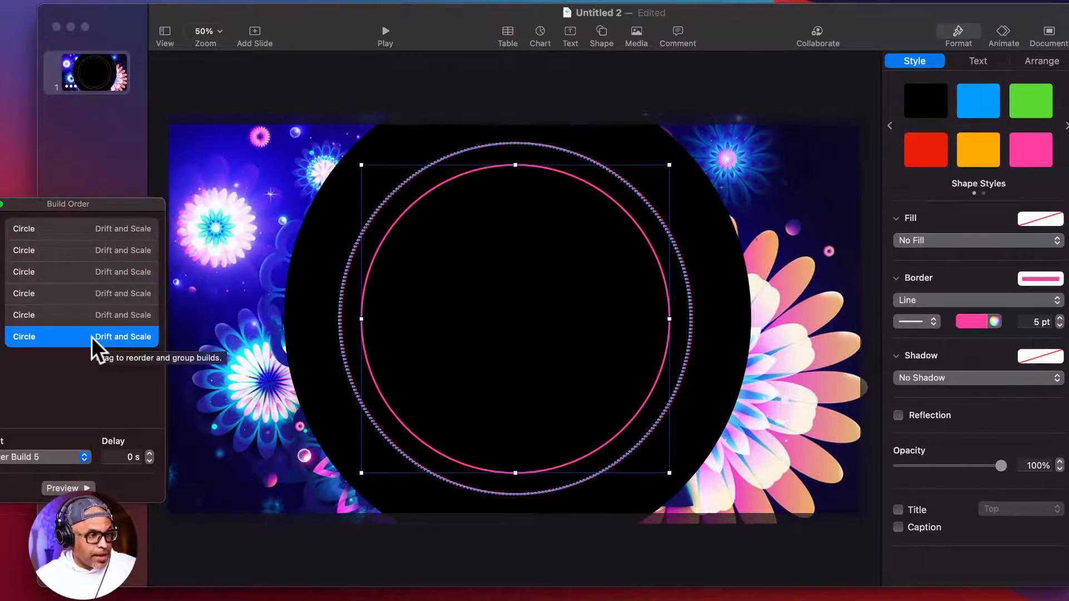
pyautogui.moveTo(91, 337); pyautogui.dragTo(93, 192)
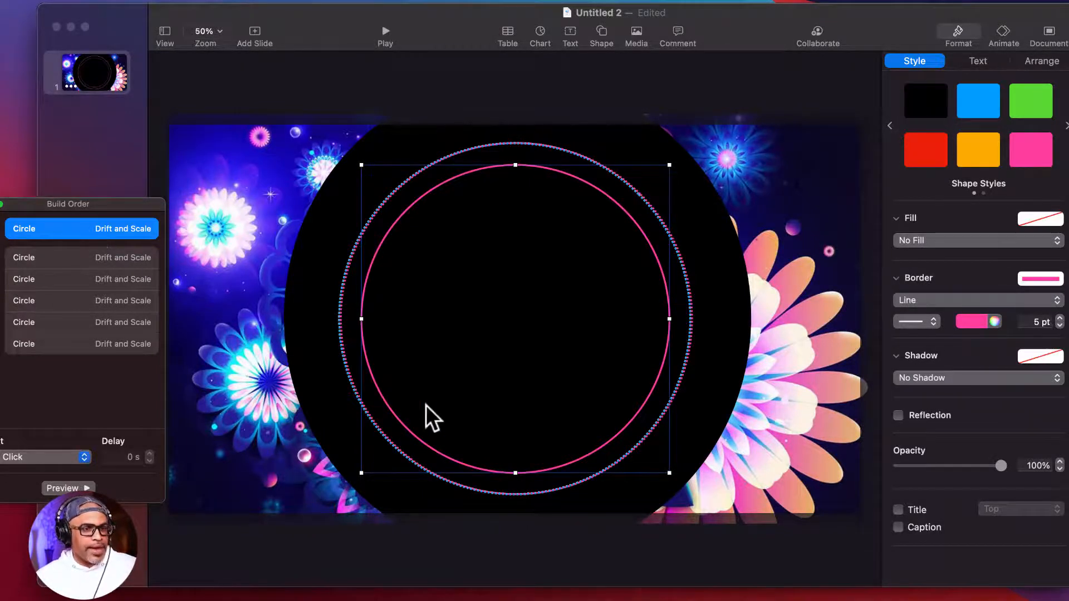
# Set the inner circle's border width to 12 pt and its border color to white.
pyautogui.click(1060, 318)
pyautogui.click(1060, 318)
pyautogui.click(1060, 318)
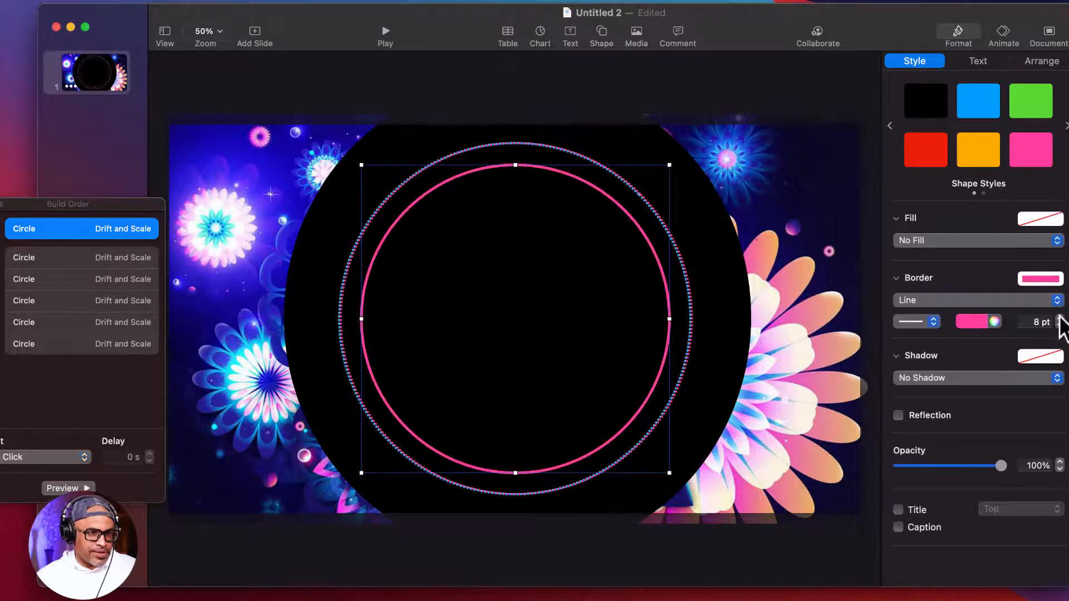
pyautogui.click(1060, 318)
pyautogui.click(1060, 317)
pyautogui.click(1060, 318)
pyautogui.click(1059, 318)
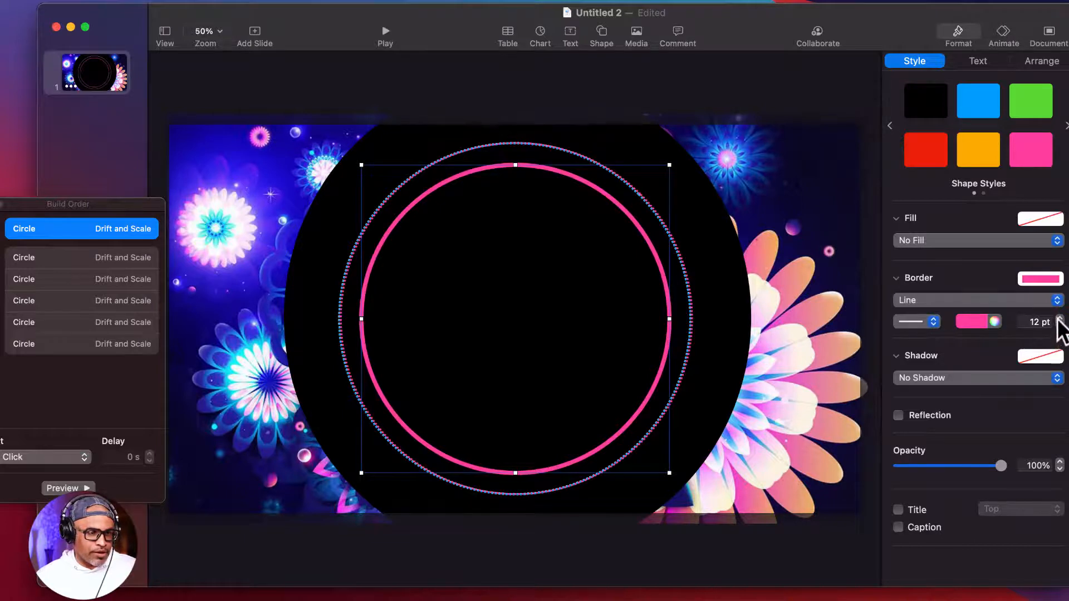
pyautogui.click(982, 321)
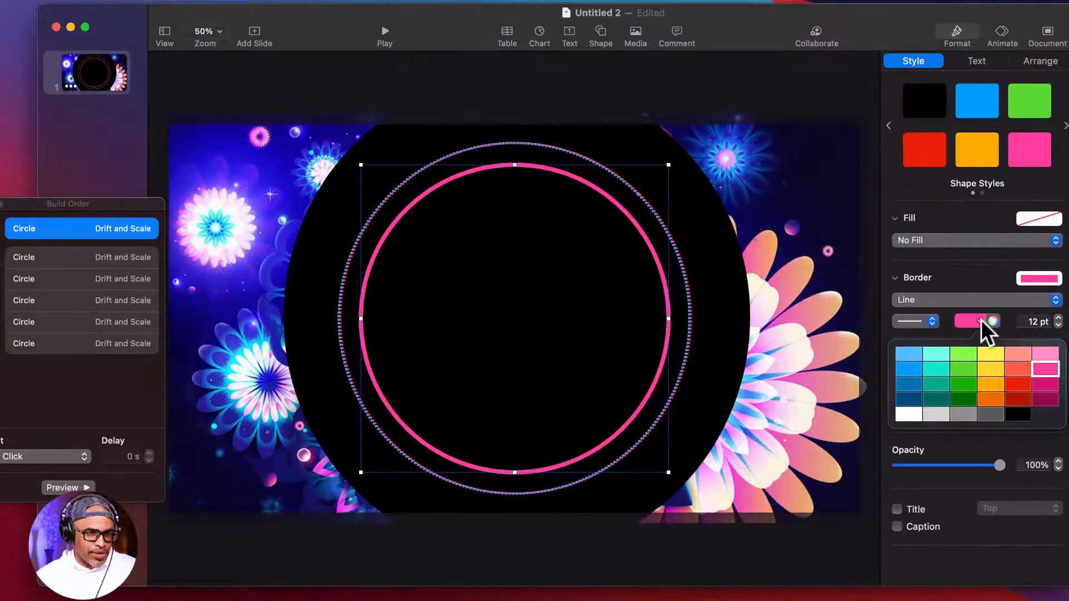
pyautogui.click(908, 415)
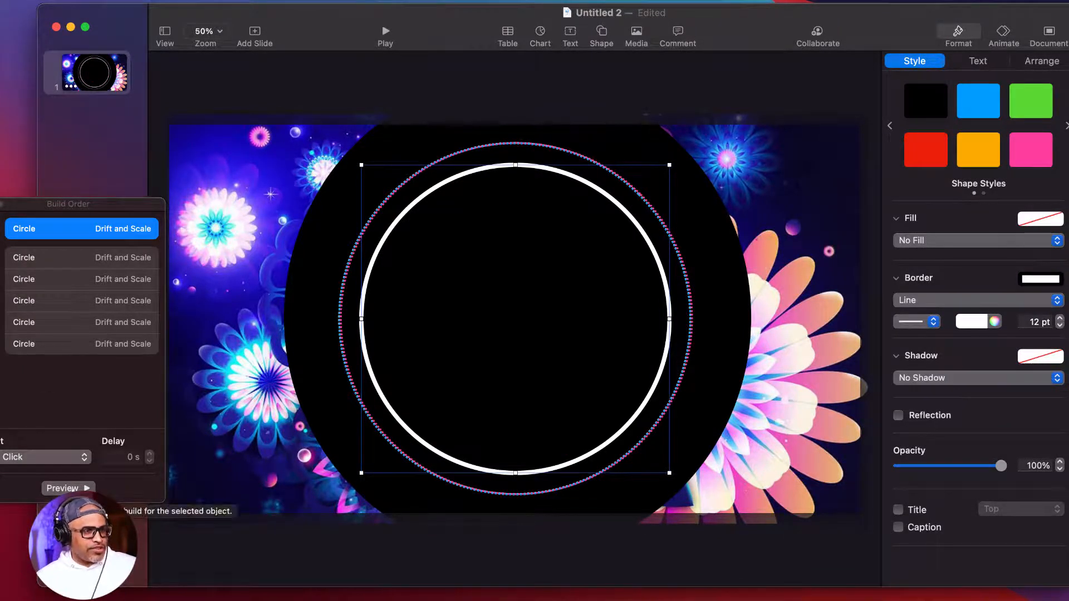
# Preview the build sequence with the inner white circle animating first.
pyautogui.click(64, 488)
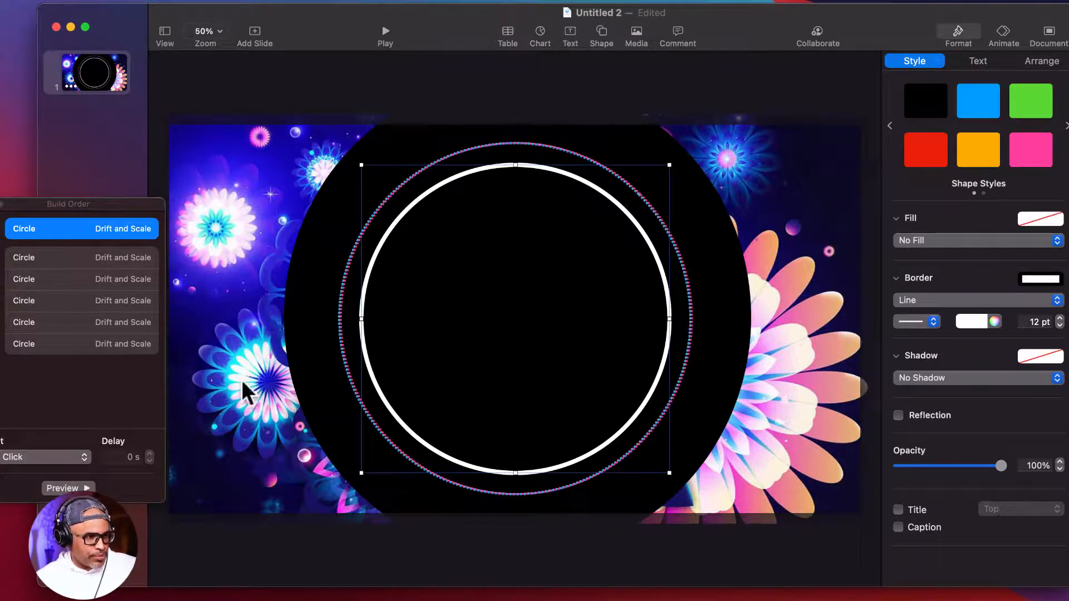
pyautogui.click(326, 372)
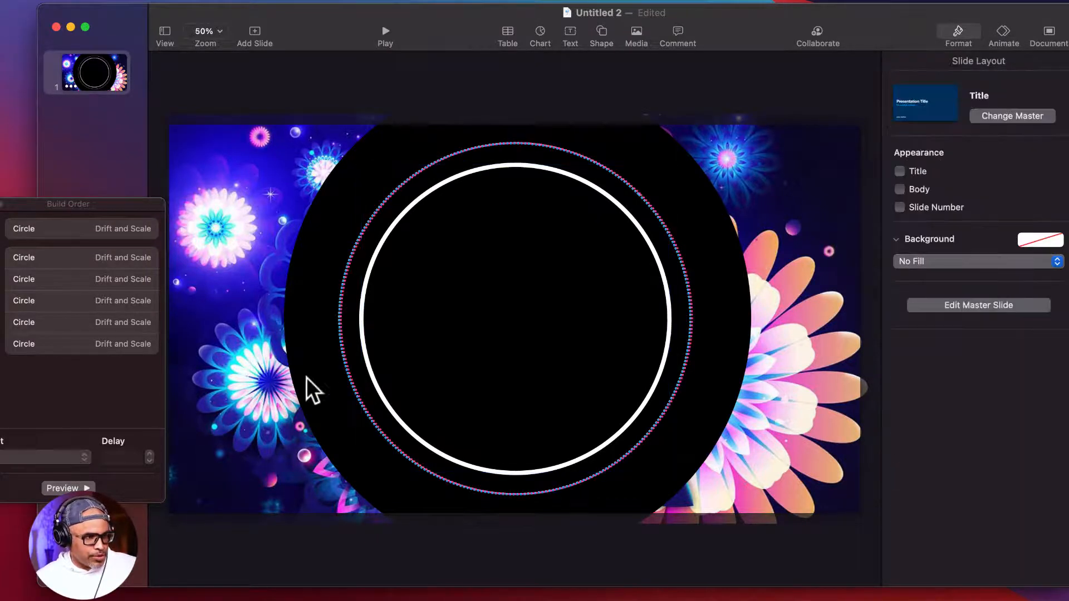
pyautogui.click(64, 487)
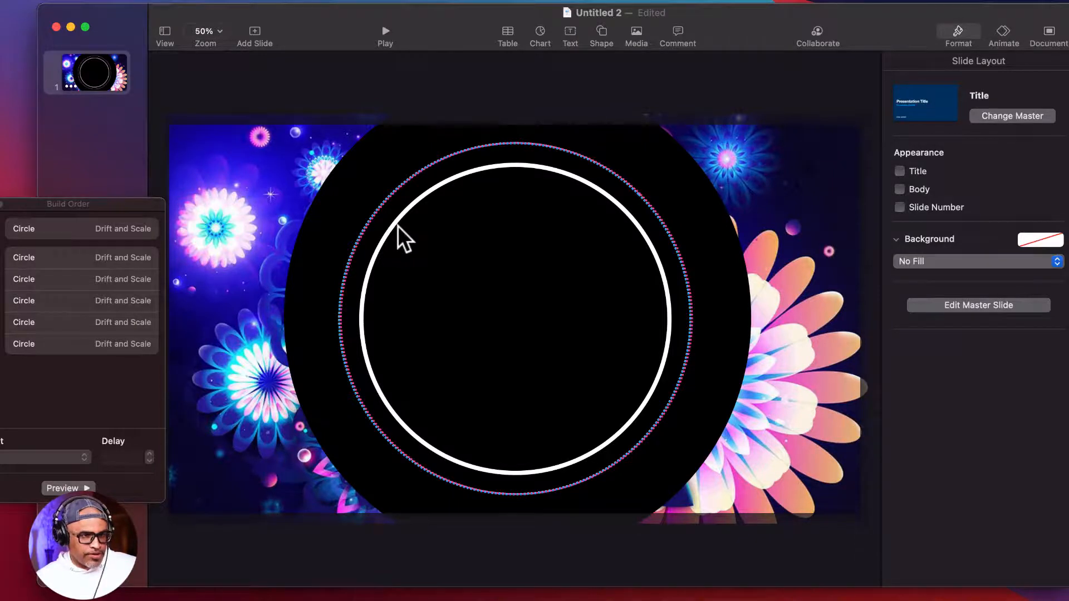
pyautogui.click(72, 488)
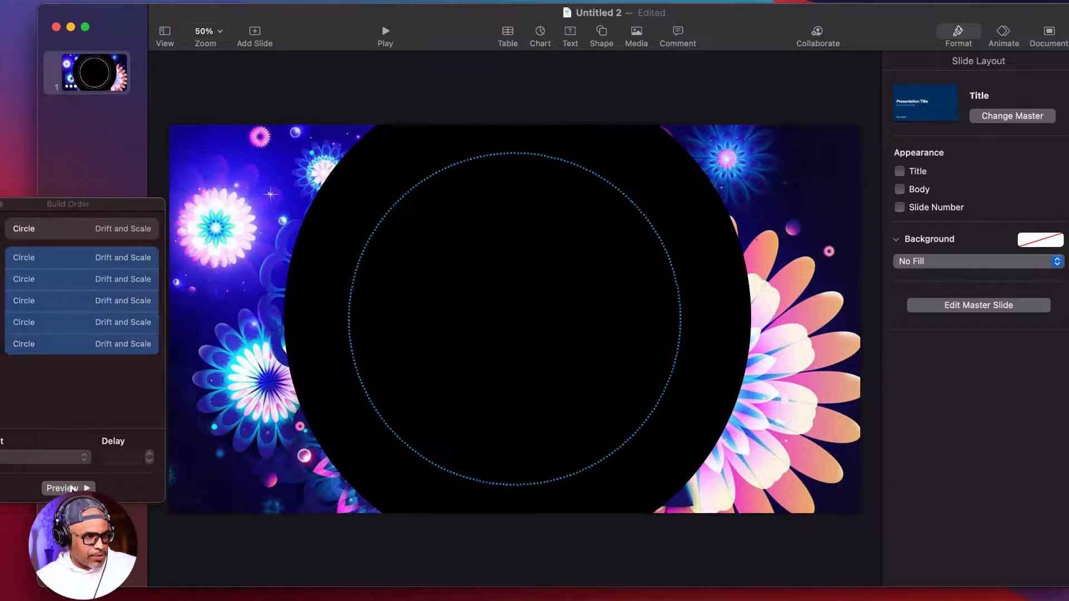
pyautogui.click(101, 232)
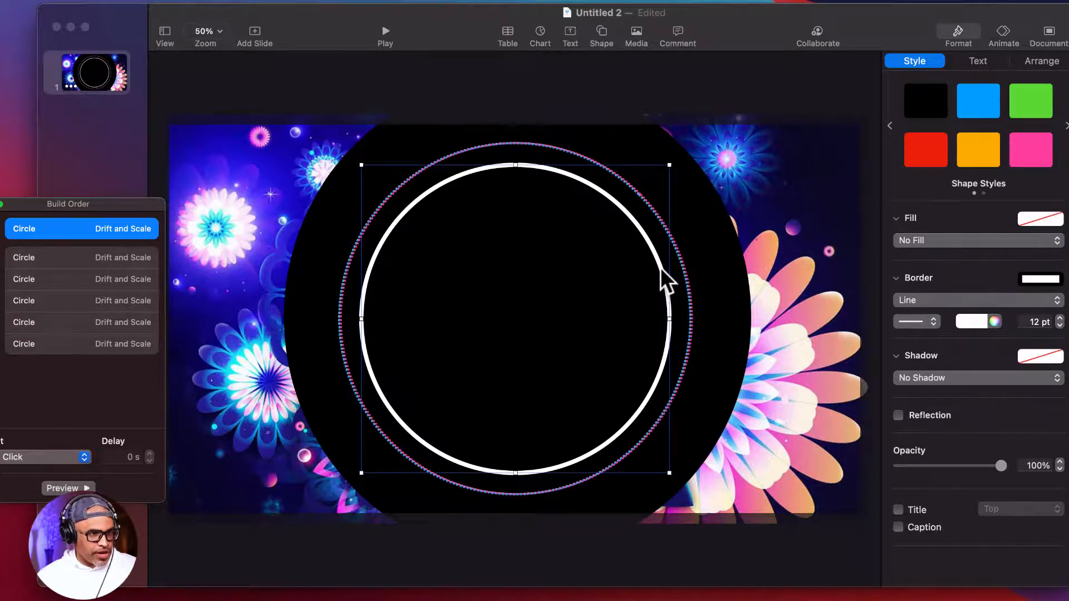
pyautogui.click(684, 284)
pyautogui.click(702, 233)
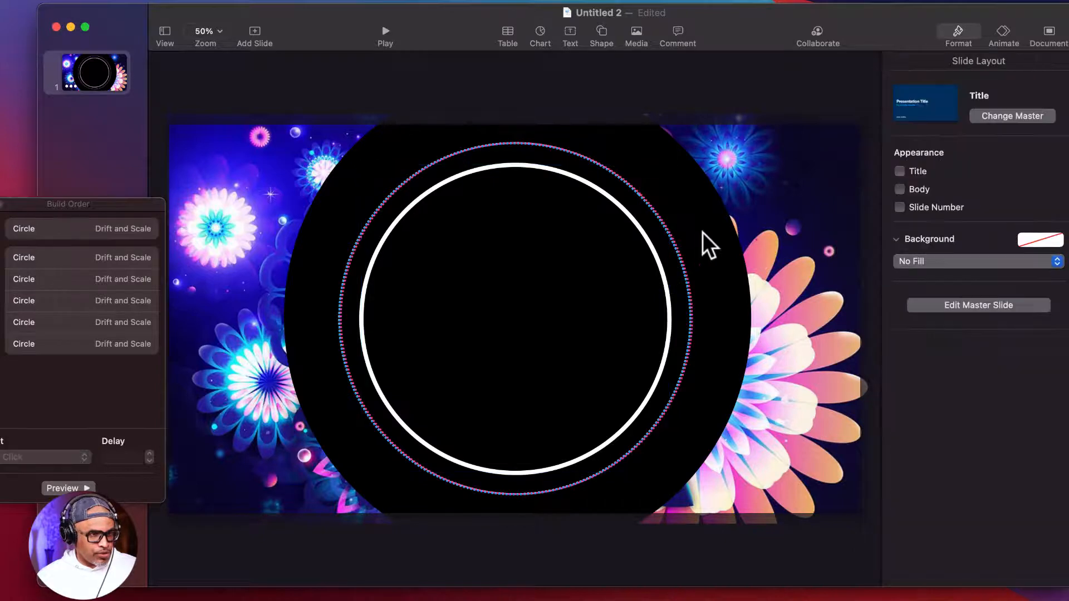
# Duplicate the inner white circle slightly below the original and change the copy's border color to light blue.
pyautogui.click(642, 232)
pyautogui.moveTo(643, 232)
pyautogui.mouseDown()
pyautogui.moveTo(673, 282)
pyautogui.moveTo(640, 235)
pyautogui.mouseUp()
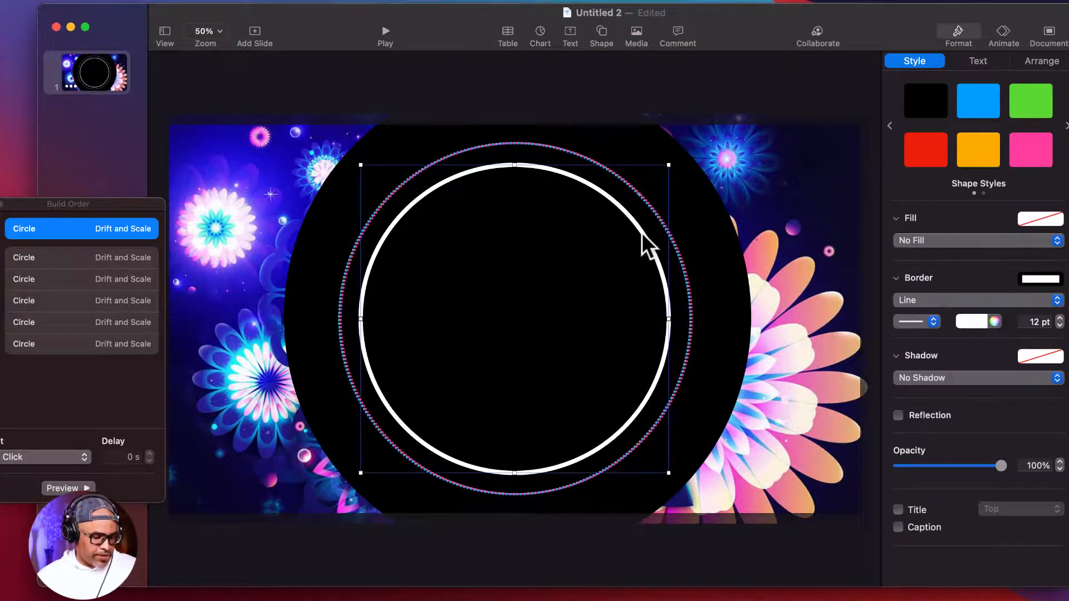
pyautogui.moveTo(642, 232)
pyautogui.mouseDown()
pyautogui.moveTo(707, 257)
pyautogui.moveTo(628, 236)
pyautogui.moveTo(668, 252)
pyautogui.moveTo(639, 248)
pyautogui.mouseUp()
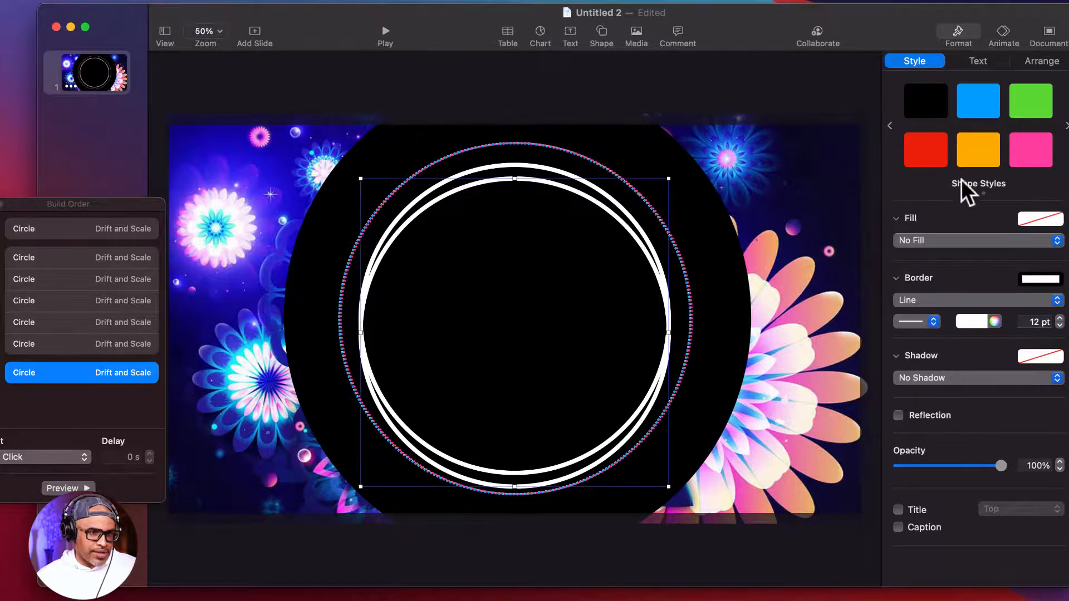
pyautogui.click(976, 323)
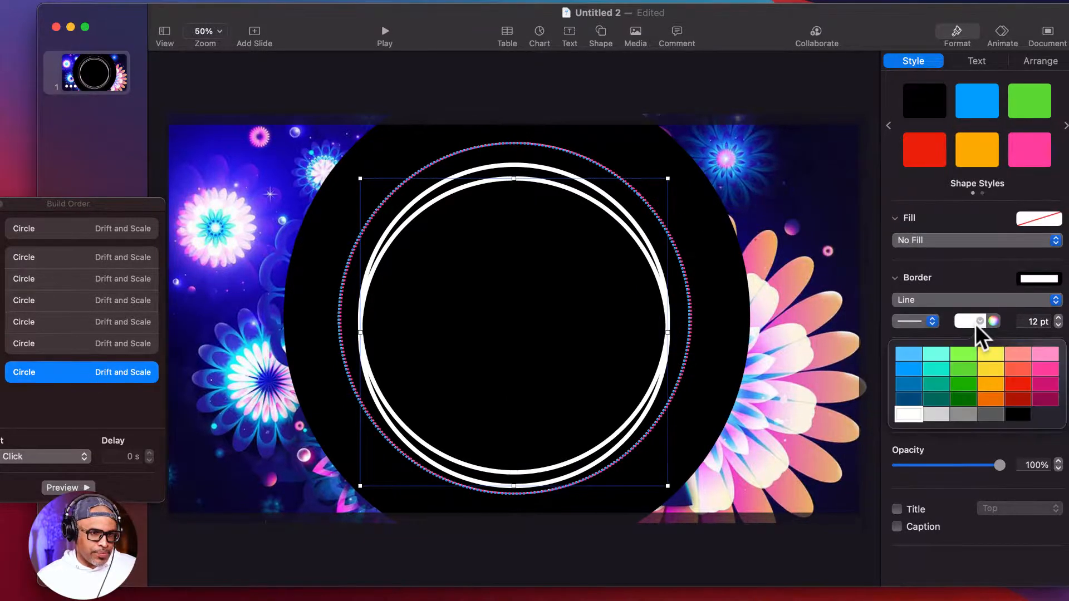
pyautogui.click(944, 354)
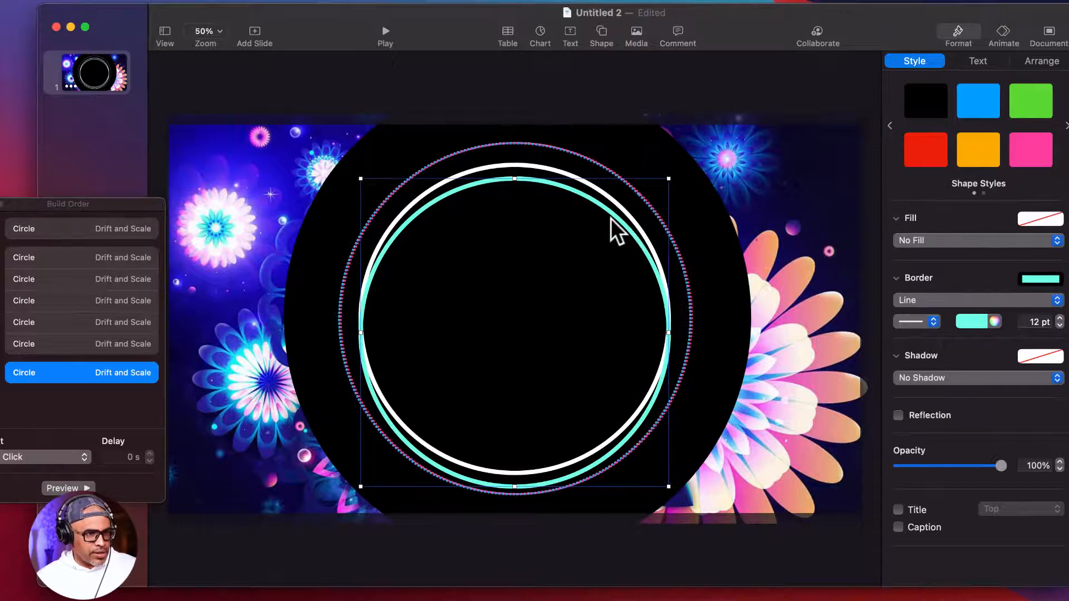
pyautogui.click(978, 323)
pyautogui.click(908, 352)
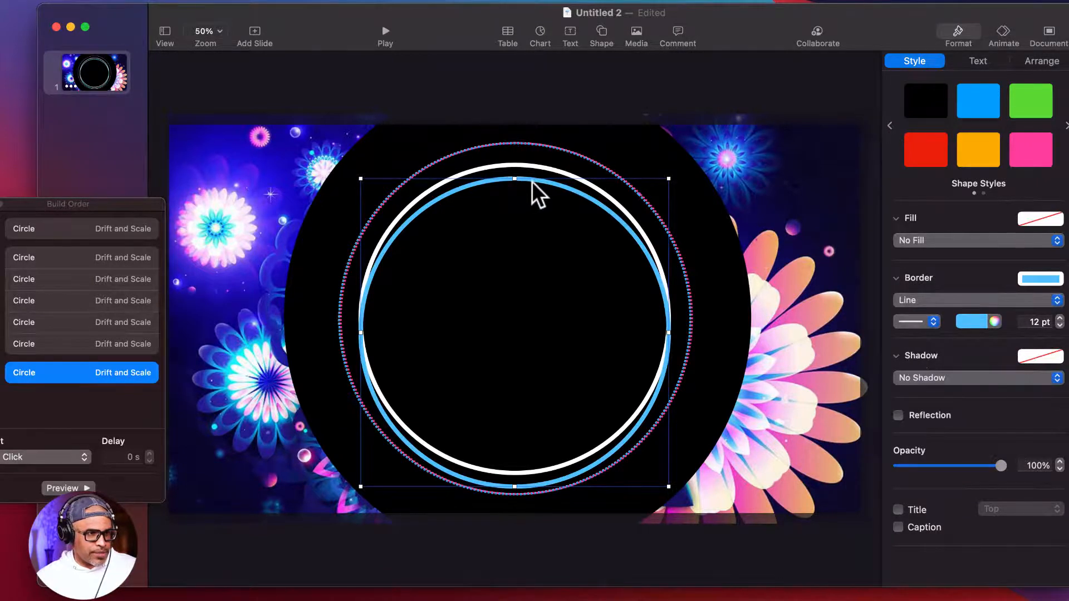
# Move the light blue circle onto the white circle and nudge it sideways until it covers the white one.
pyautogui.moveTo(532, 180); pyautogui.dragTo(533, 167)
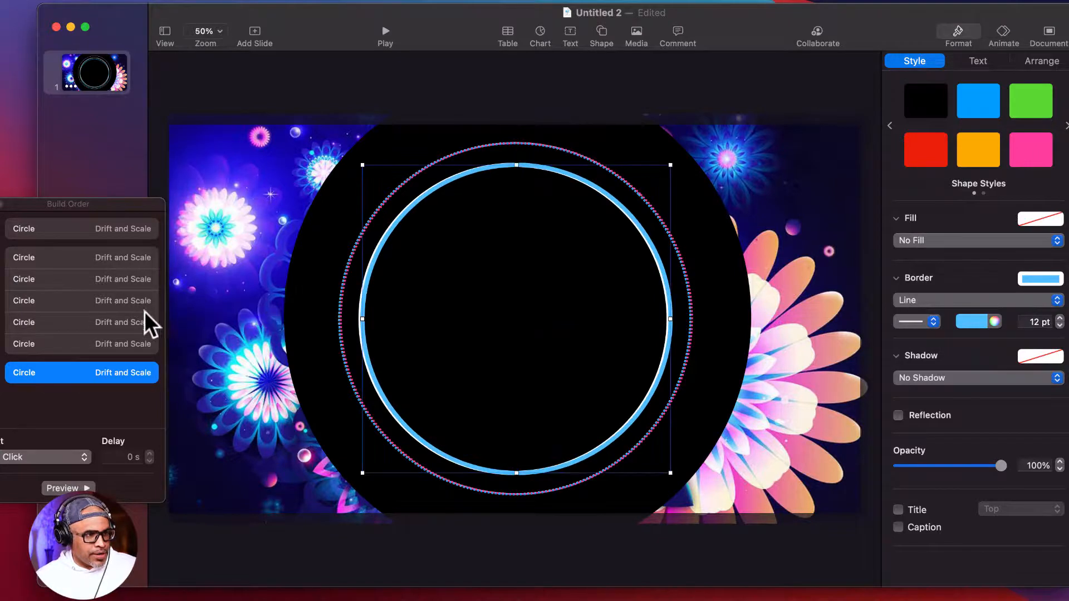
pyautogui.click(99, 372)
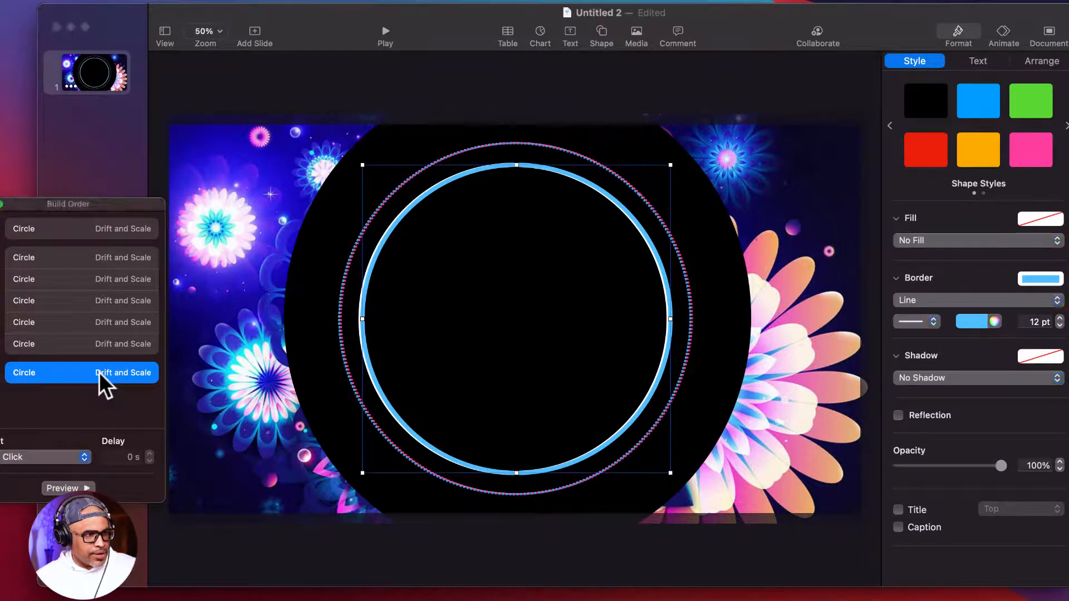
pyautogui.click(71, 370)
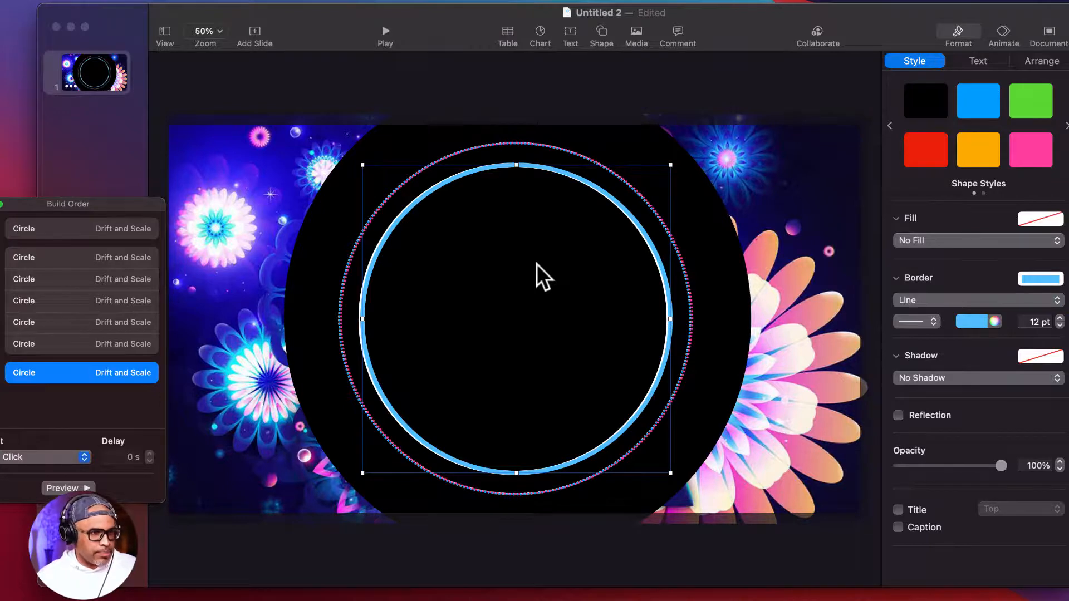
pyautogui.click(667, 293)
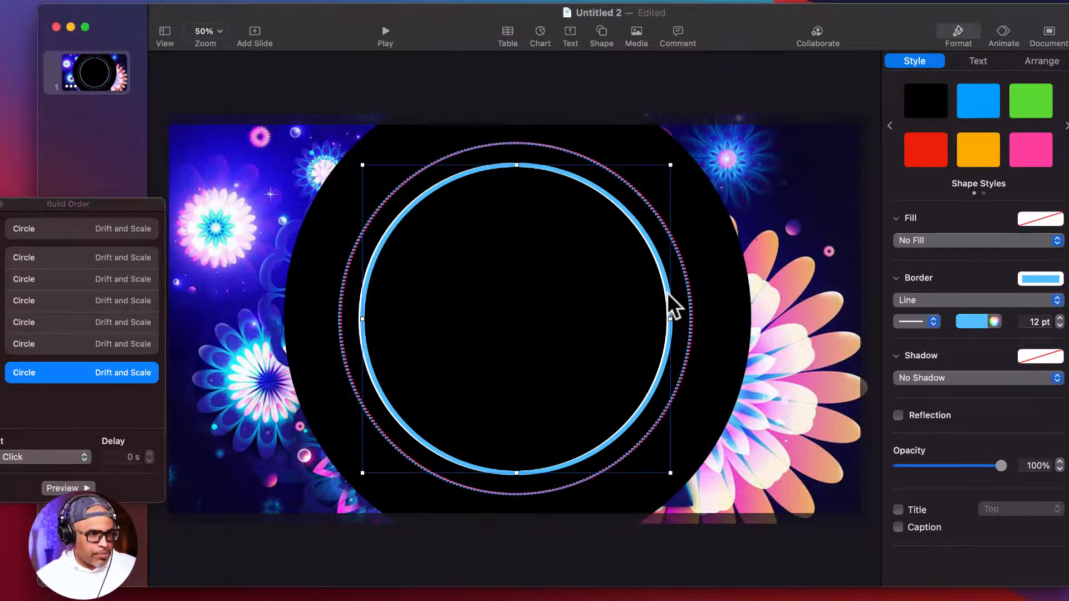
pyautogui.press('Left')
pyautogui.press('Left')
pyautogui.press('Left')
pyautogui.press('Left')
pyautogui.press('Left')
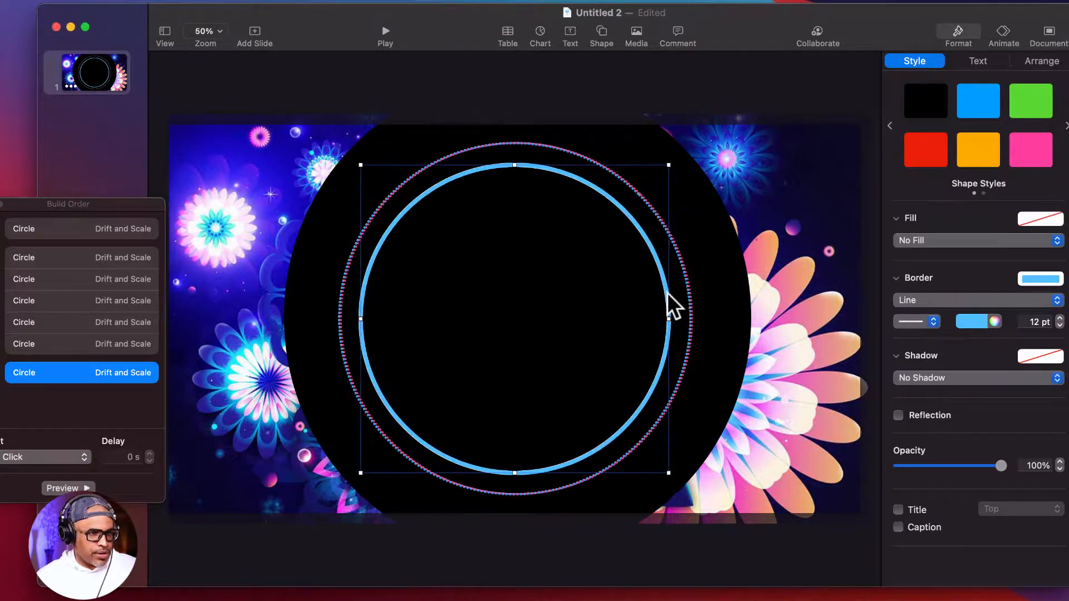
pyautogui.press('Right')
pyautogui.press('Right')
pyautogui.press('Right')
pyautogui.press('Right')
pyautogui.press('Right')
pyautogui.press('Right')
pyautogui.press('Right')
pyautogui.press('Right')
pyautogui.press('Right')
pyautogui.press('Right')
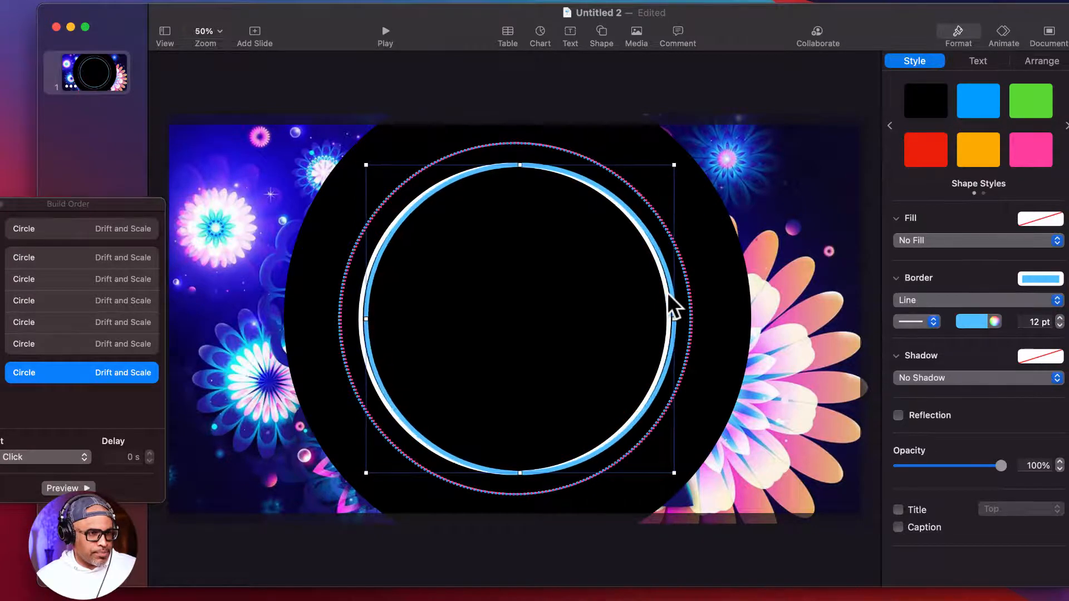
pyautogui.press('Left')
pyautogui.press('Left')
pyautogui.press('Left')
pyautogui.press('Left')
pyautogui.press('Left')
pyautogui.press('Left')
pyautogui.press('Left')
pyautogui.press('Left')
pyautogui.press('Left')
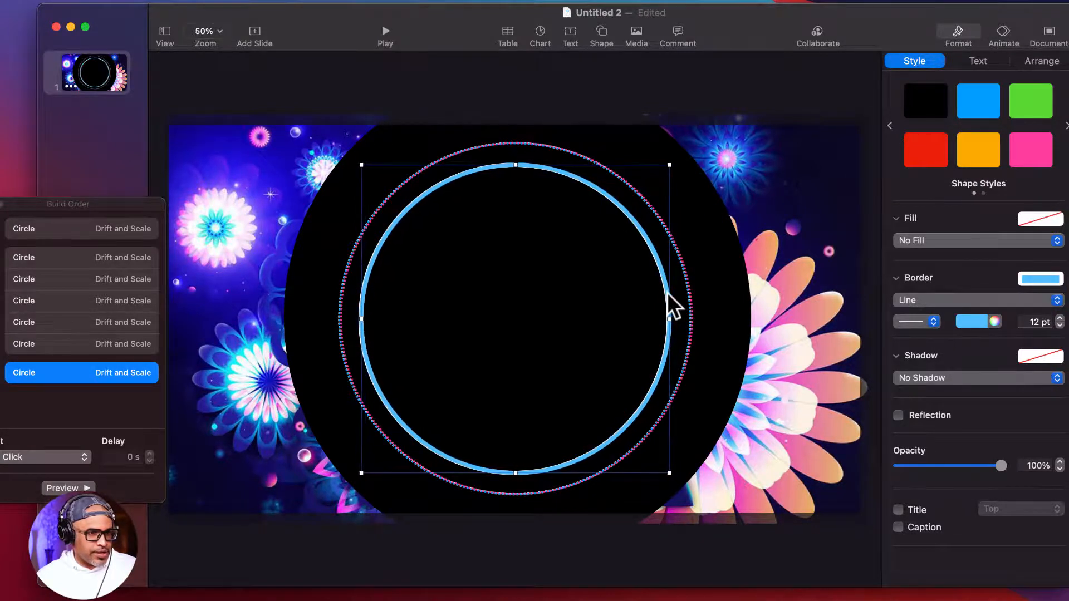
pyautogui.press('Left')
pyautogui.press('Left')
pyautogui.press('Right')
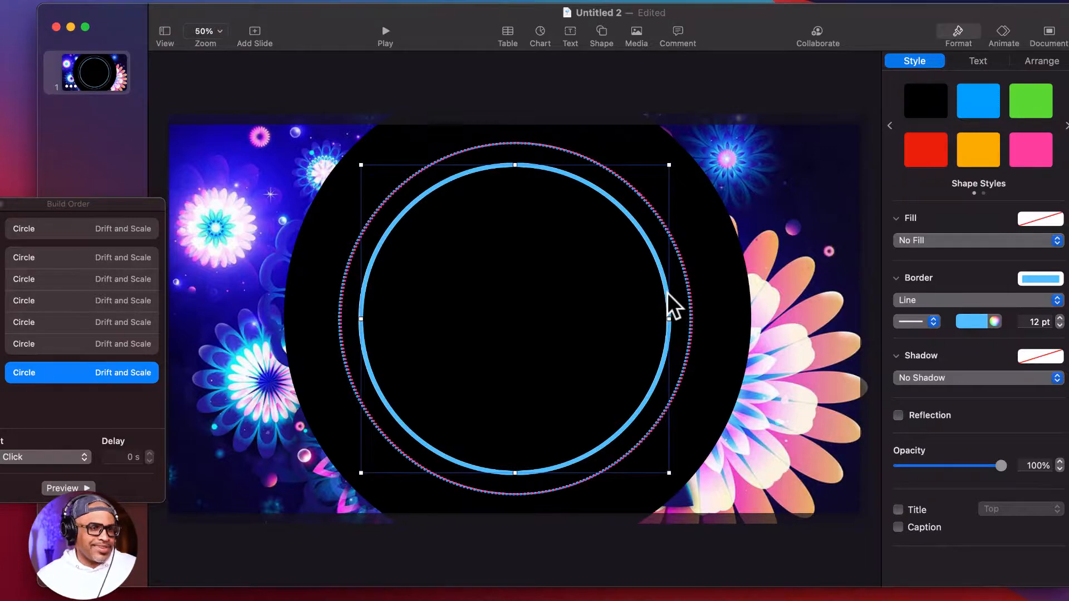
# Preview the Sparkle build-in effect on the light blue circle and apply it in place of Drift and Scale.
pyautogui.click(1011, 36)
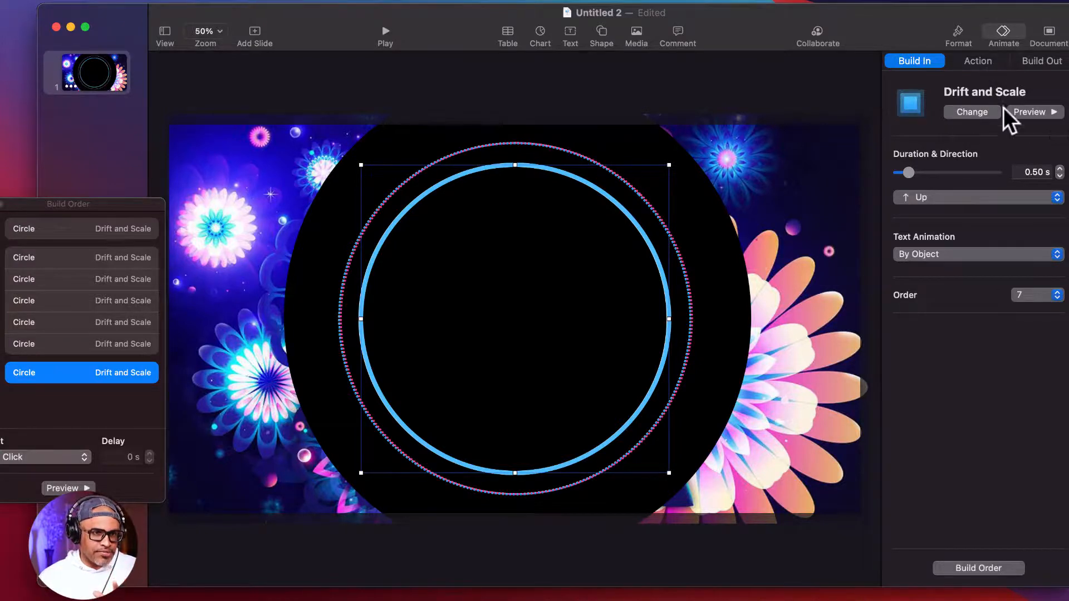
pyautogui.click(971, 110)
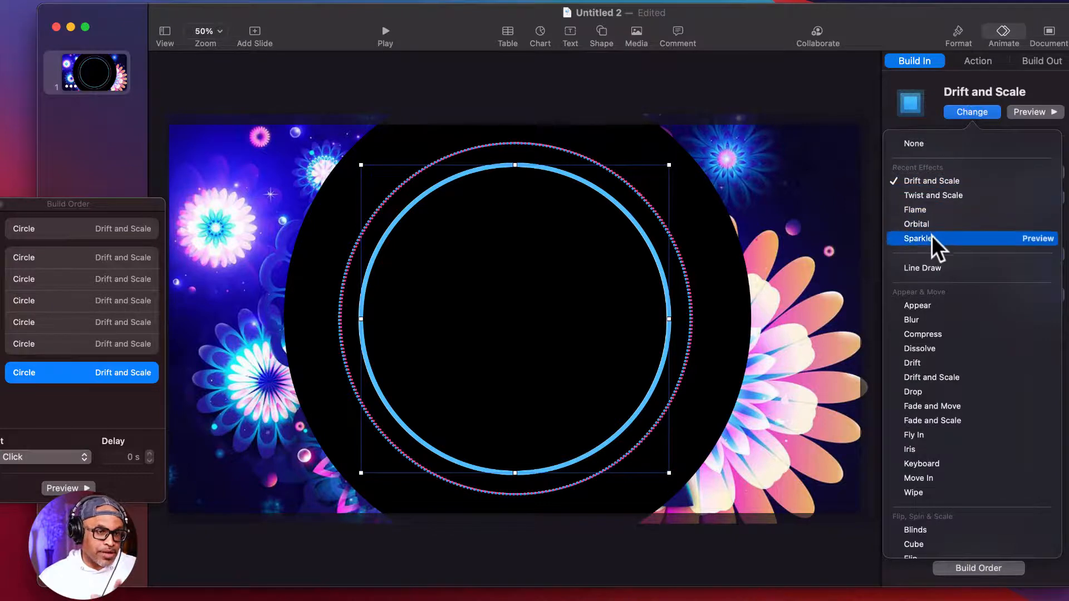
pyautogui.click(1033, 238)
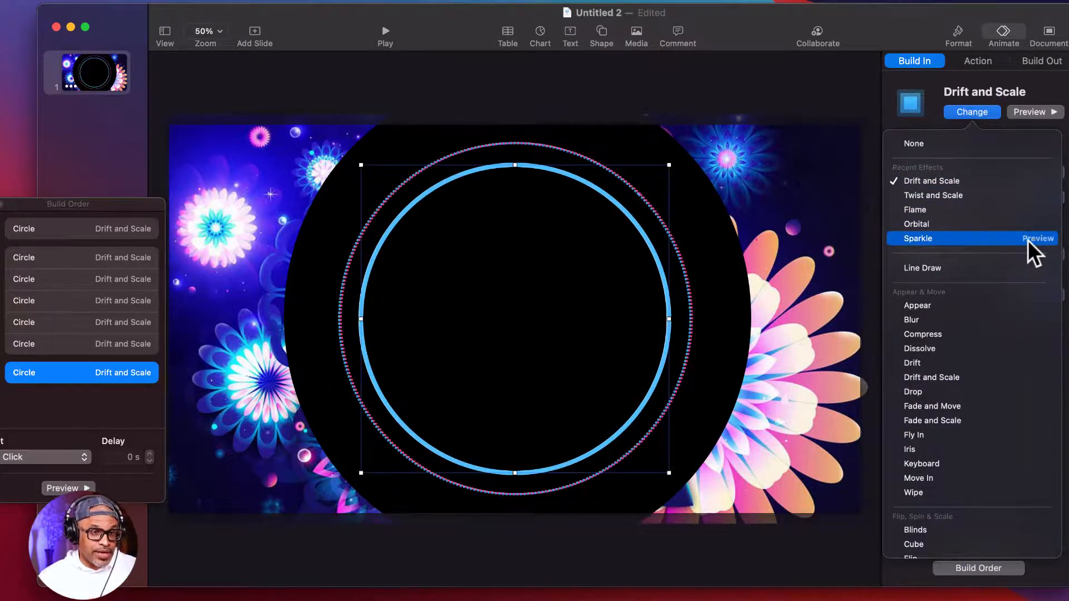
pyautogui.click(924, 239)
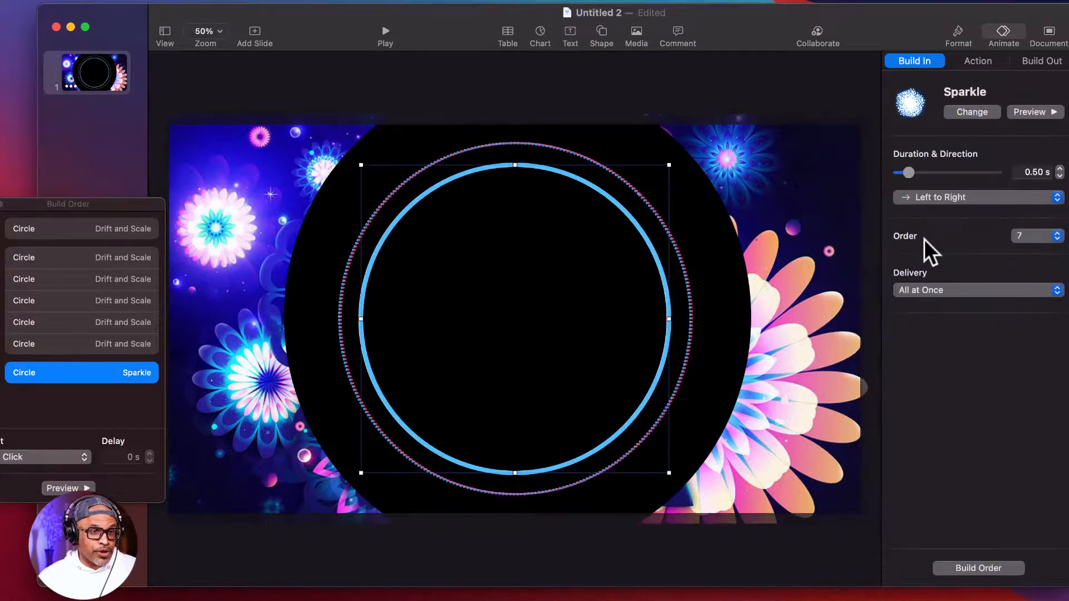
# Adjust the light blue circle's Sparkle duration to 1.75 s, previewing the build to judge the timing.
pyautogui.click(1059, 168)
pyautogui.click(1059, 168)
pyautogui.click(1059, 168)
pyautogui.click(1060, 168)
pyautogui.click(1059, 168)
pyautogui.click(1059, 168)
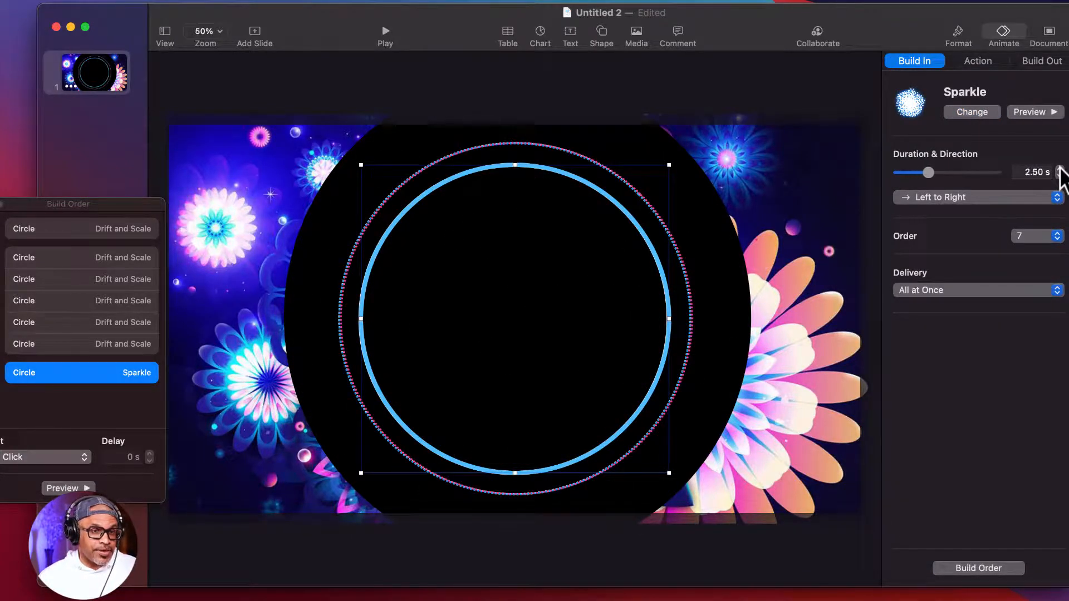
pyautogui.click(1060, 176)
pyautogui.click(1060, 176)
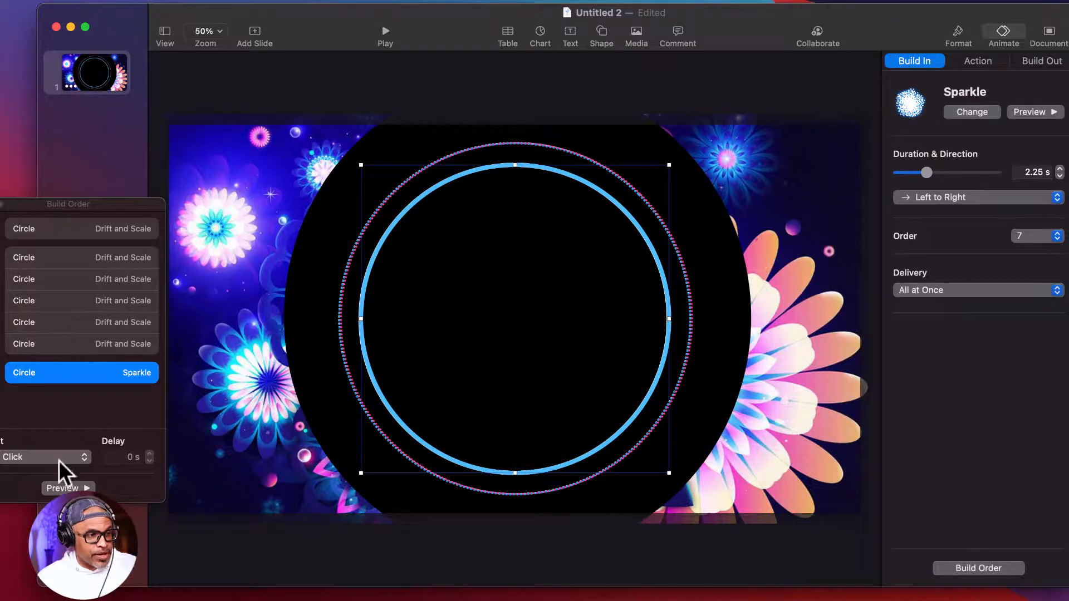
pyautogui.click(66, 488)
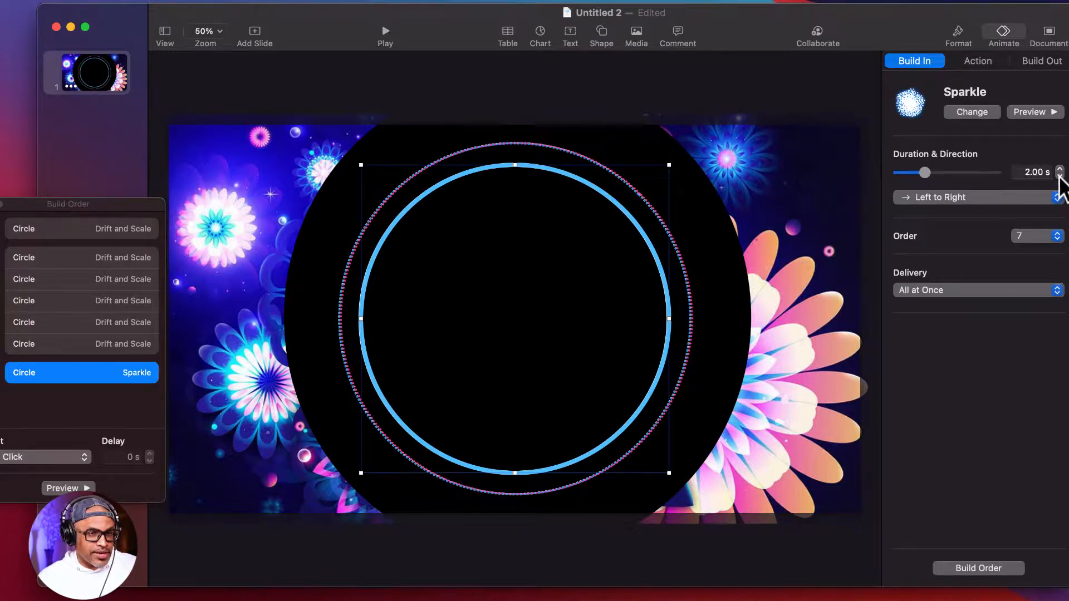
pyautogui.click(1060, 176)
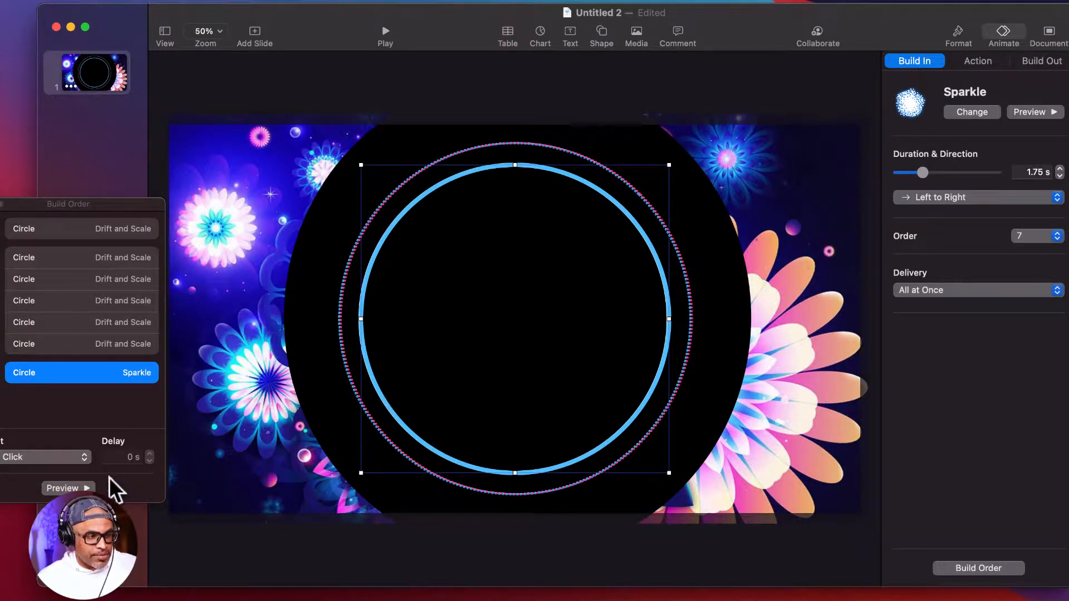
pyautogui.click(77, 488)
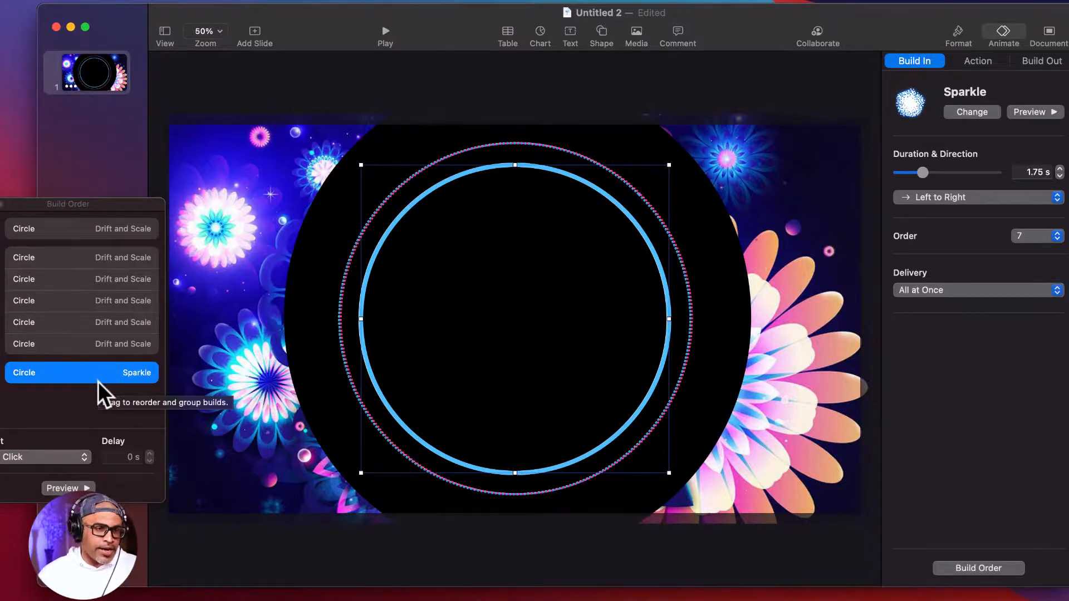
pyautogui.click(929, 23)
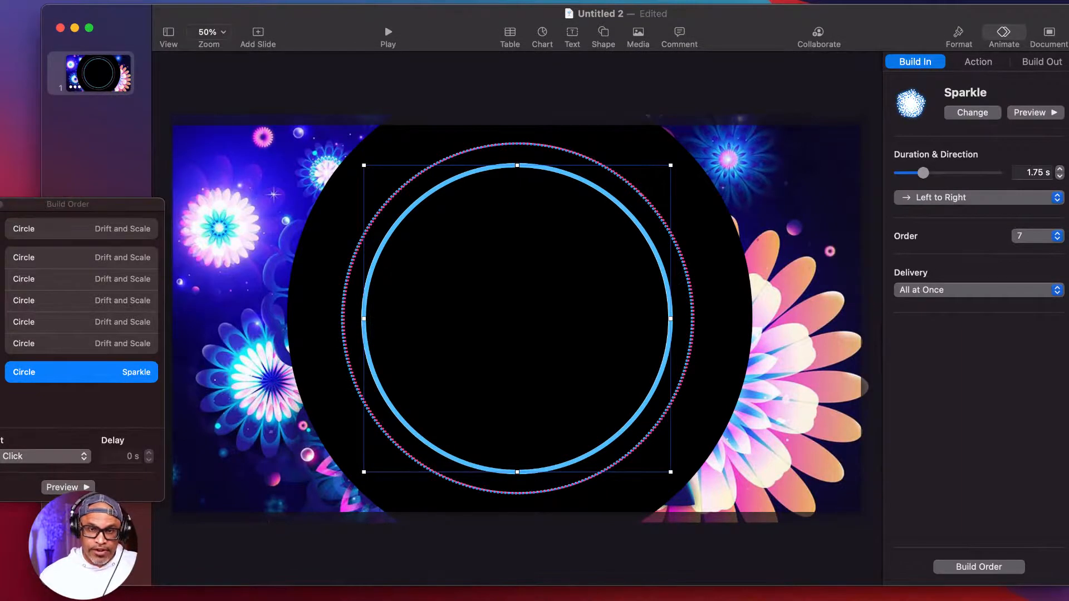